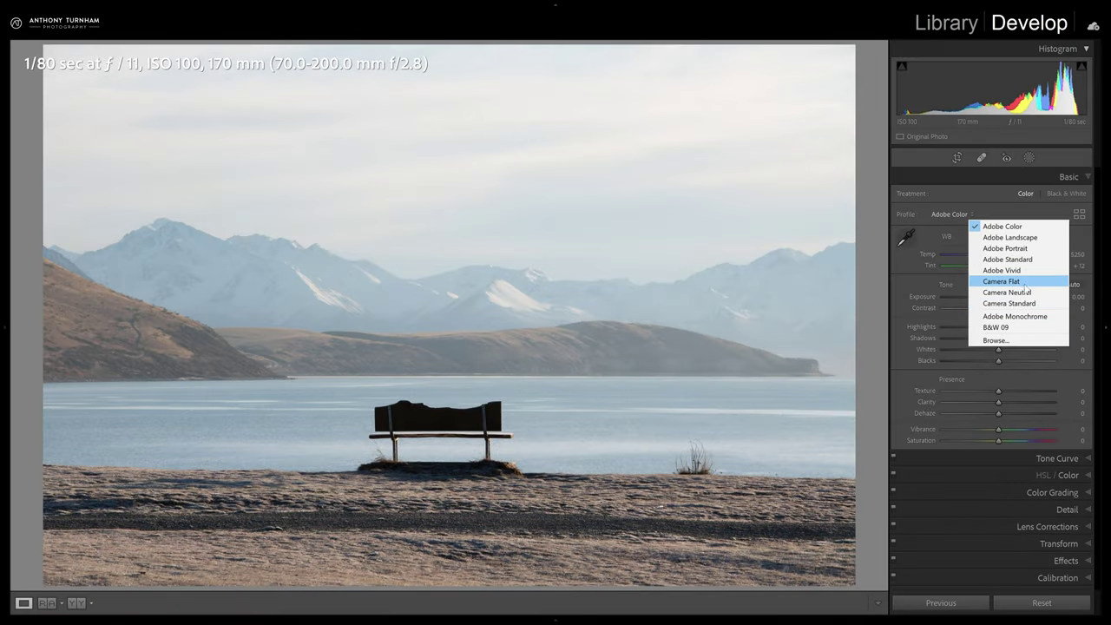
Step: Apply the Camera Flat profile, compare it with Adobe Color, then return to Camera Flat
click(1023, 281)
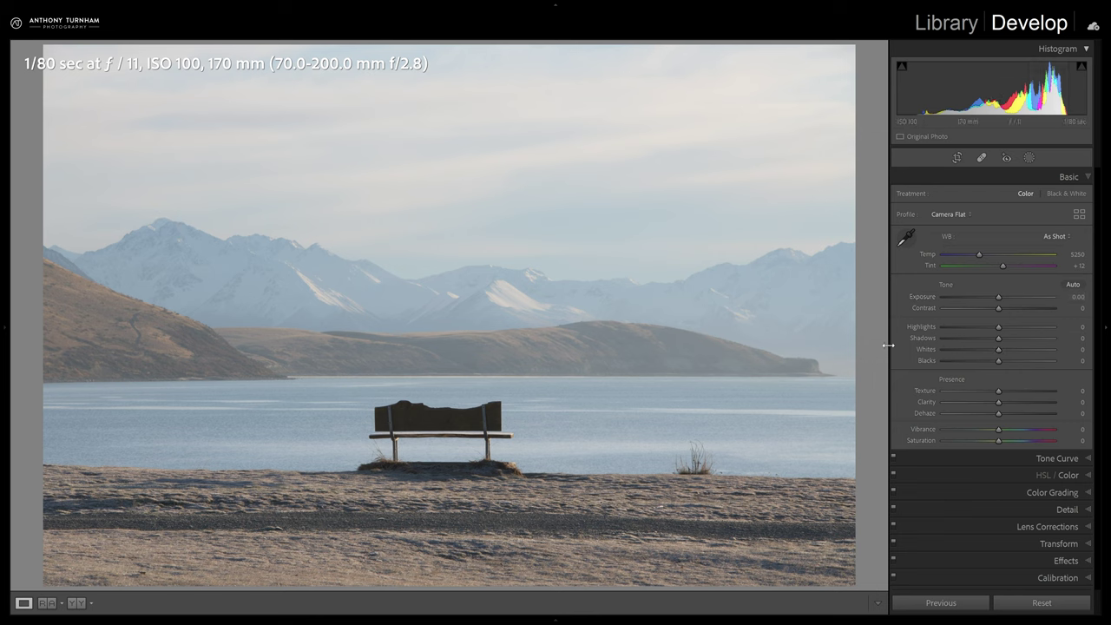
click(960, 213)
click(965, 224)
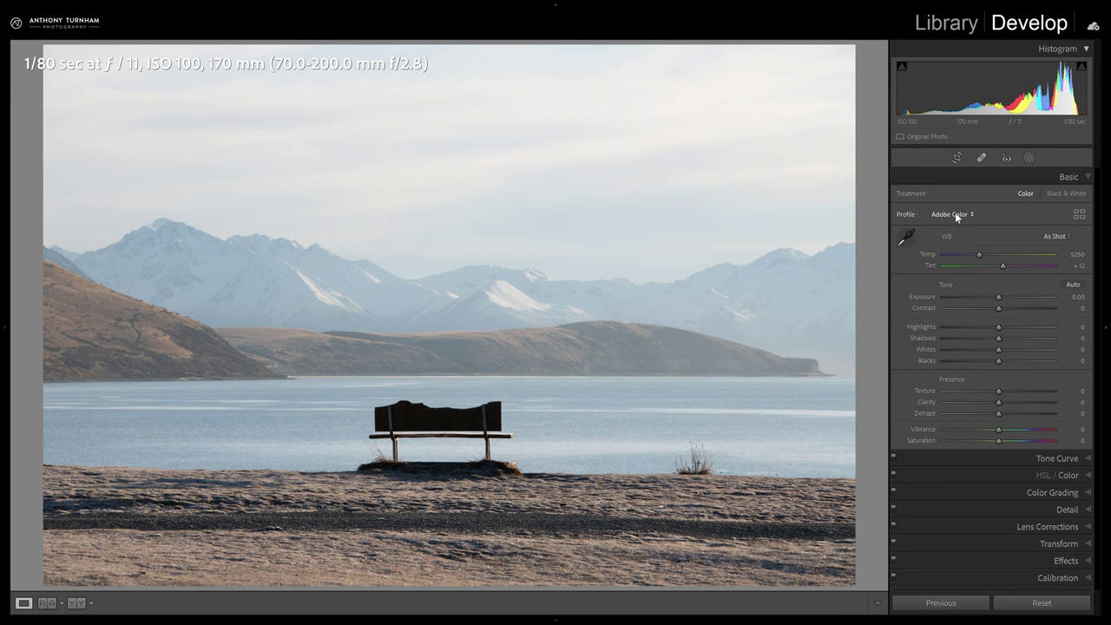
click(951, 215)
click(977, 281)
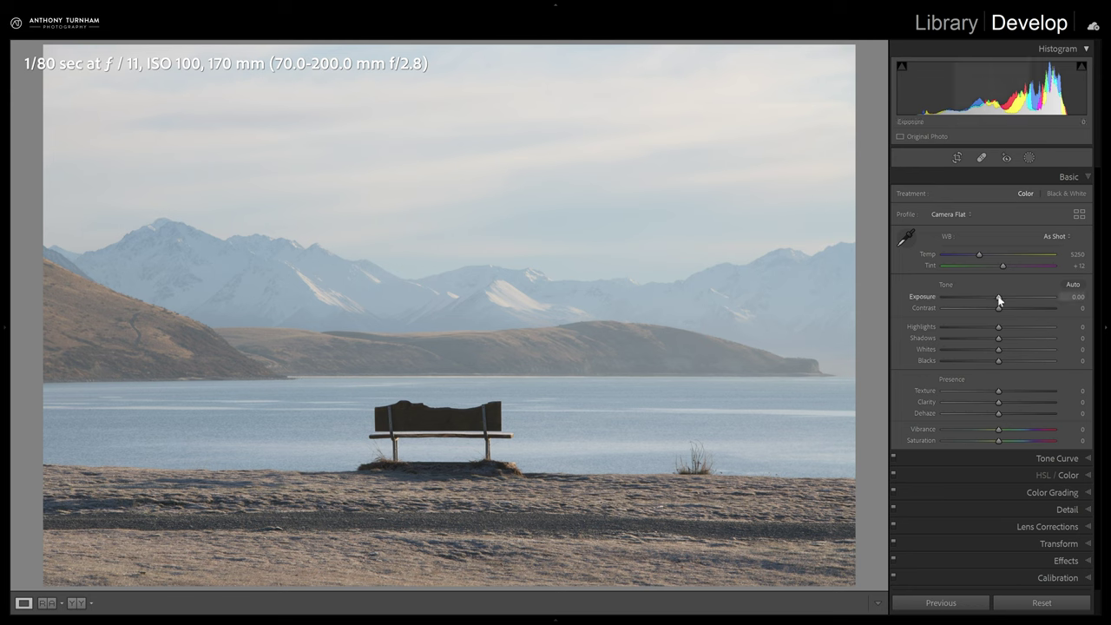
mouse_move(999, 307)
mouse_down()
mouse_move(1057, 306)
mouse_move(935, 317)
mouse_move(1031, 305)
mouse_move(998, 305)
mouse_move(1017, 307)
mouse_up()
drag(1000, 296, 1030, 297)
click(455, 418)
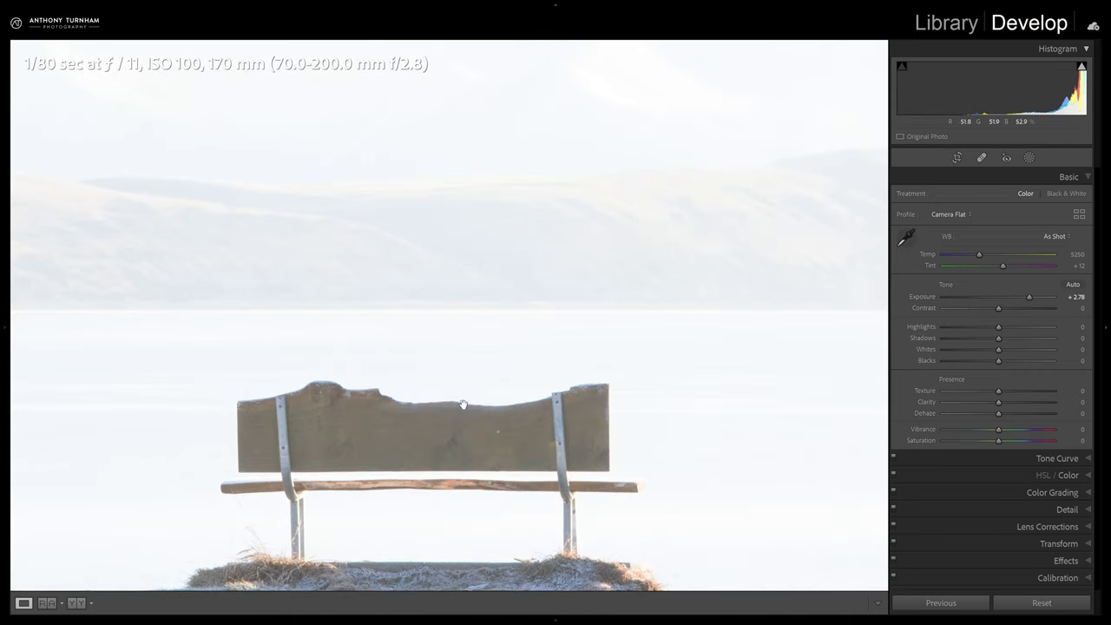
click(444, 438)
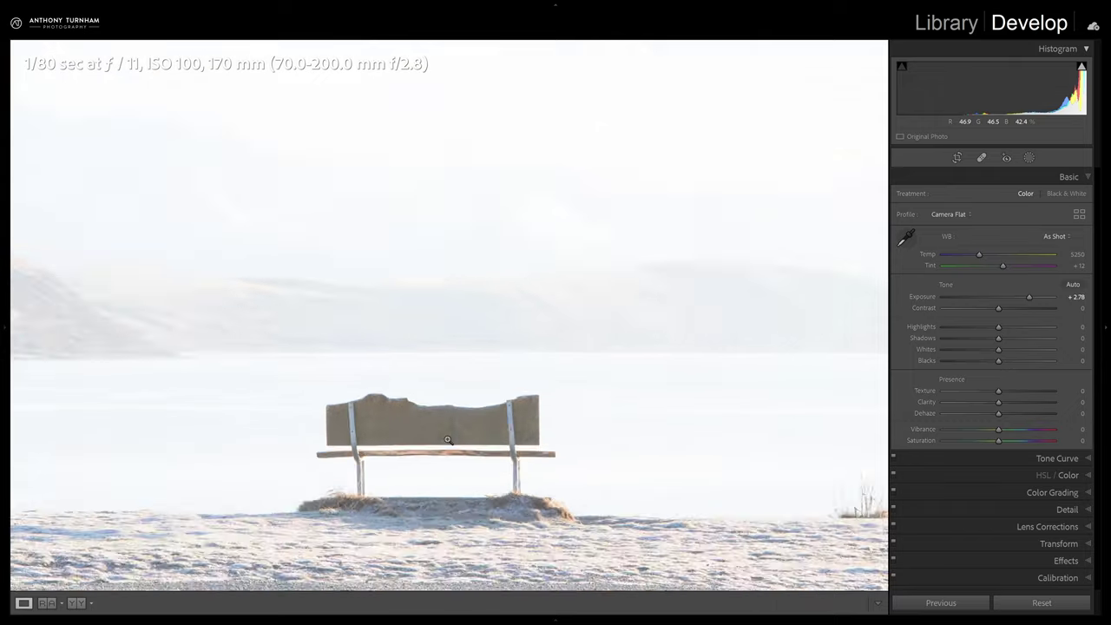
double_click(1029, 298)
drag(999, 298, 999, 300)
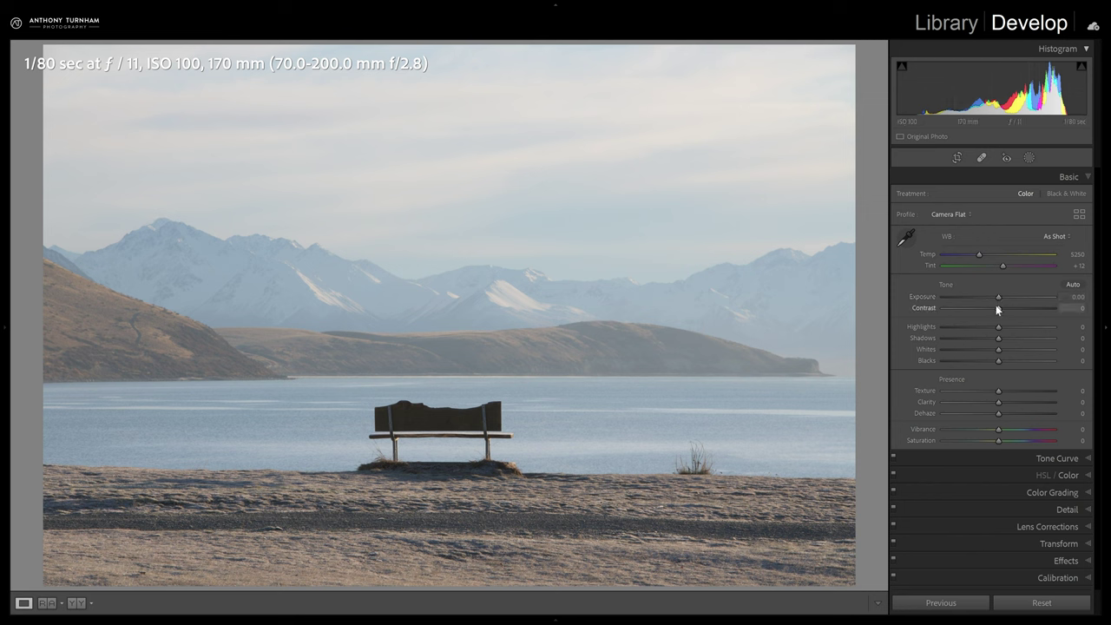
mouse_move(999, 310)
mouse_down()
mouse_move(1026, 311)
mouse_move(1014, 310)
mouse_up()
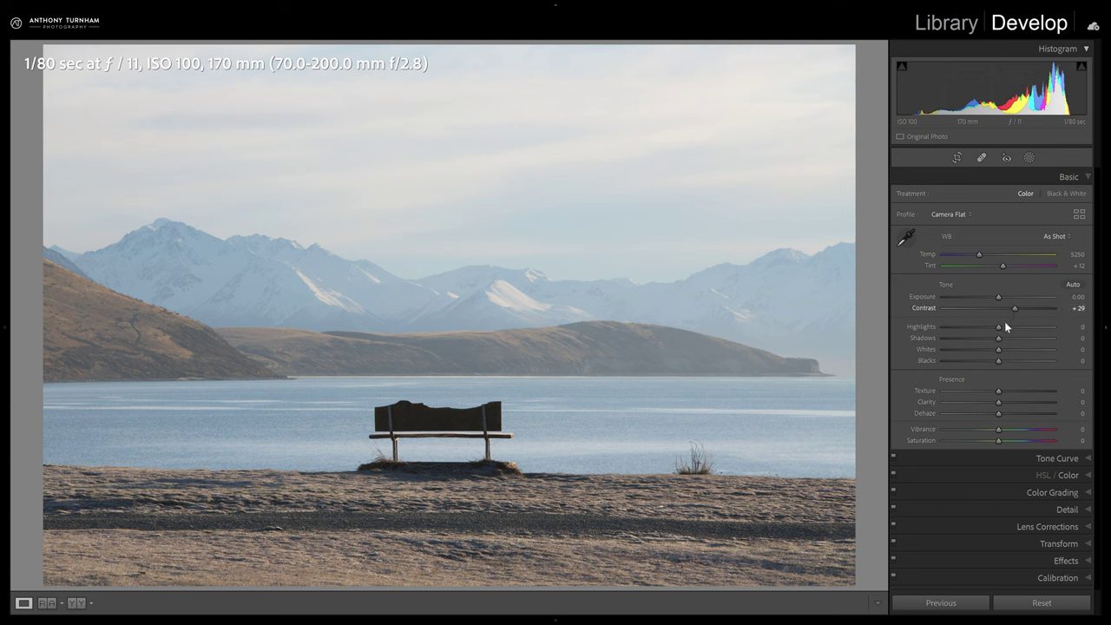
Step: Set highlights −77, shadows +20, whites +61 and blacks −34 using the clipping warnings, and raise clarity to +70
drag(997, 328, 949, 323)
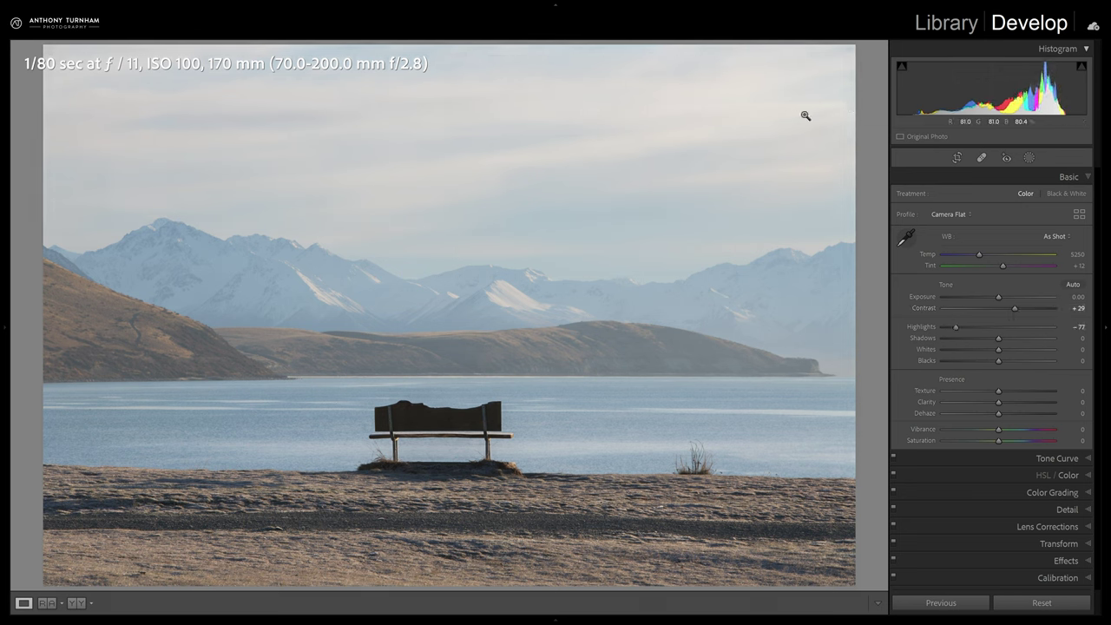
drag(1000, 340, 1044, 350)
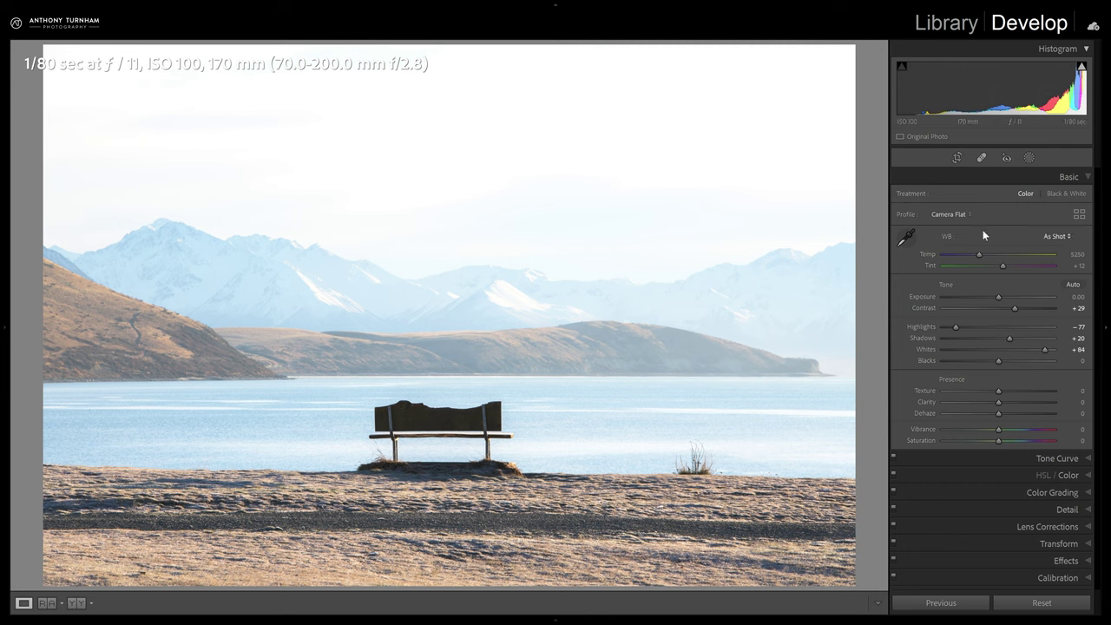
click(1082, 67)
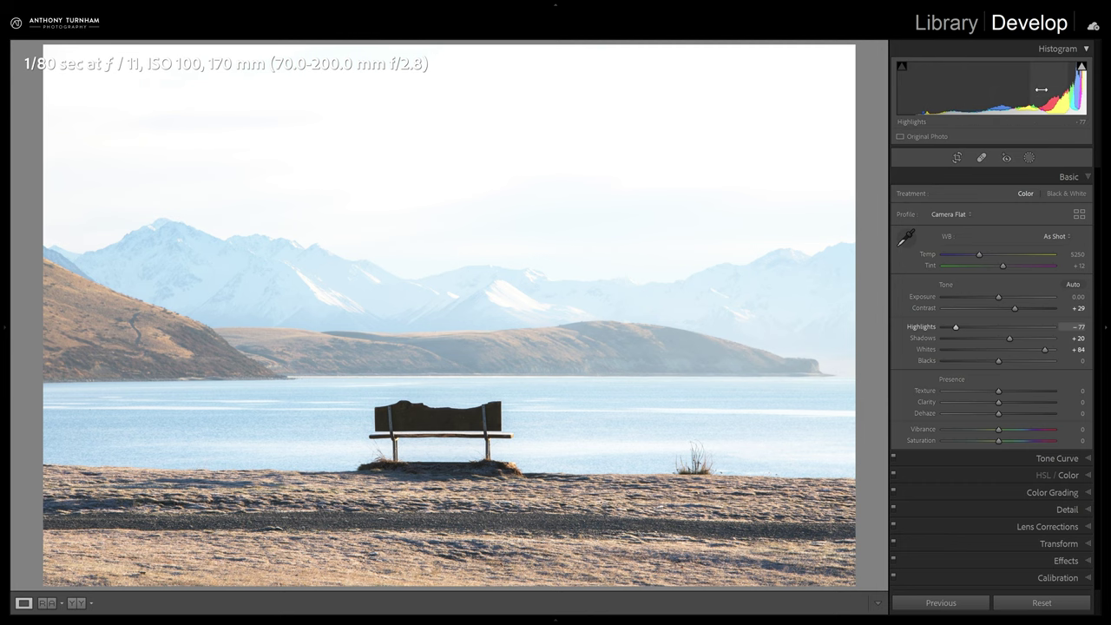
mouse_move(1082, 70)
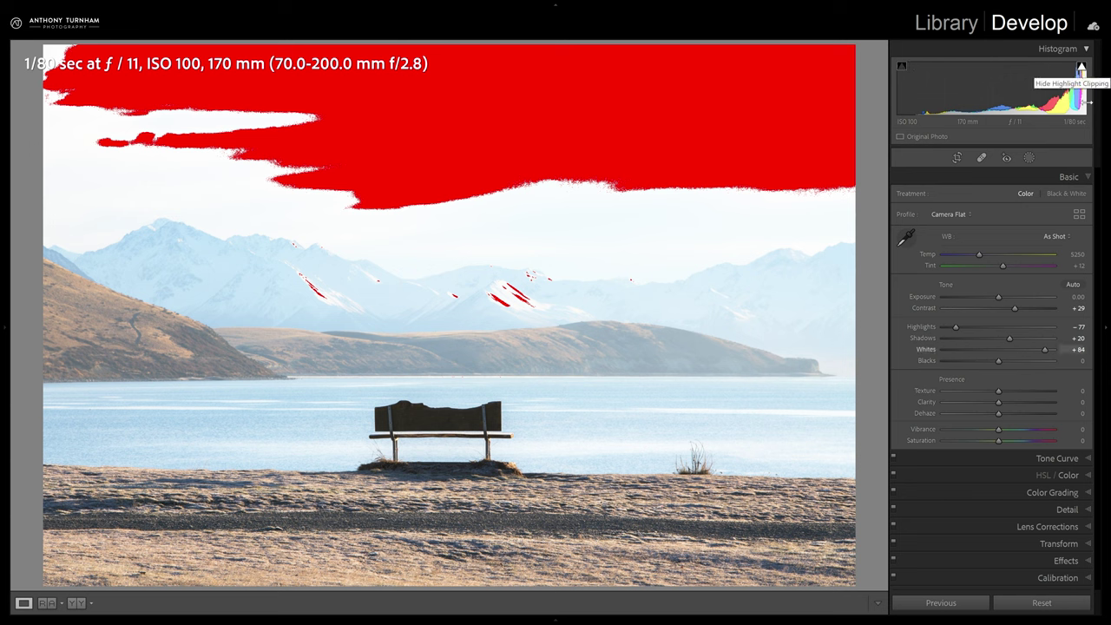
drag(1043, 350, 946, 366)
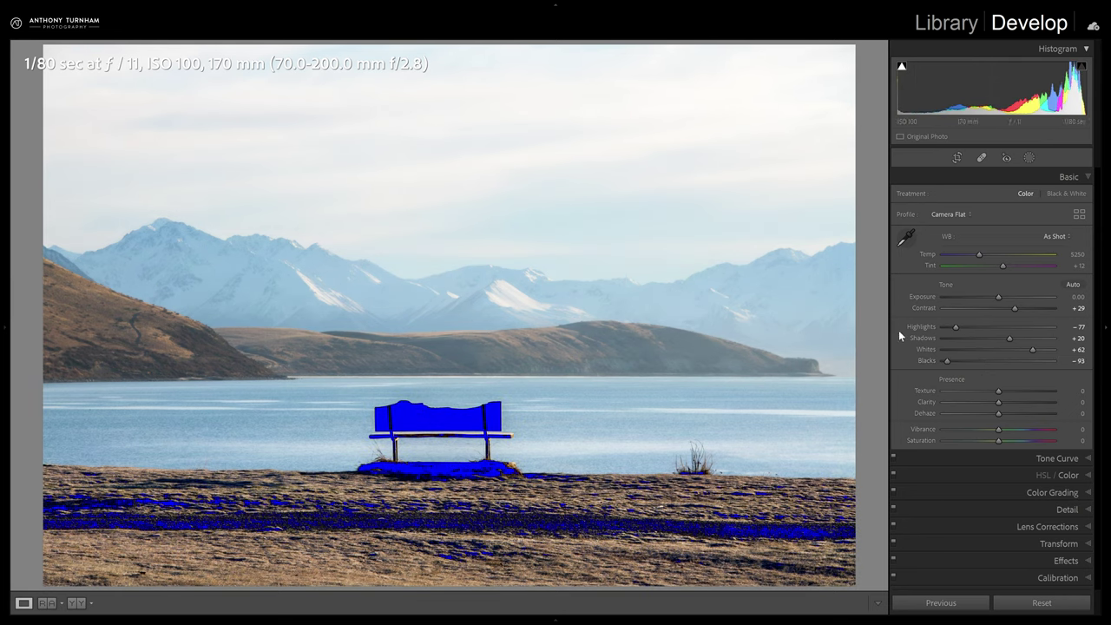
drag(946, 361, 980, 361)
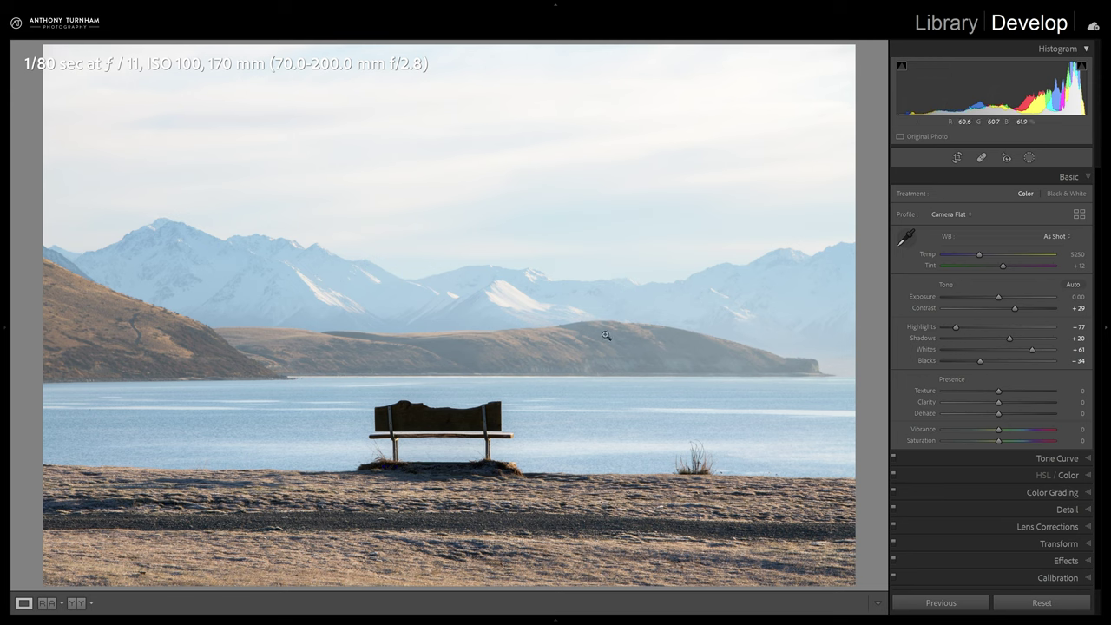
drag(1001, 401, 1037, 402)
Step: Bring clarity back down to +10 and start adding dehaze to deepen the sky
key(j)
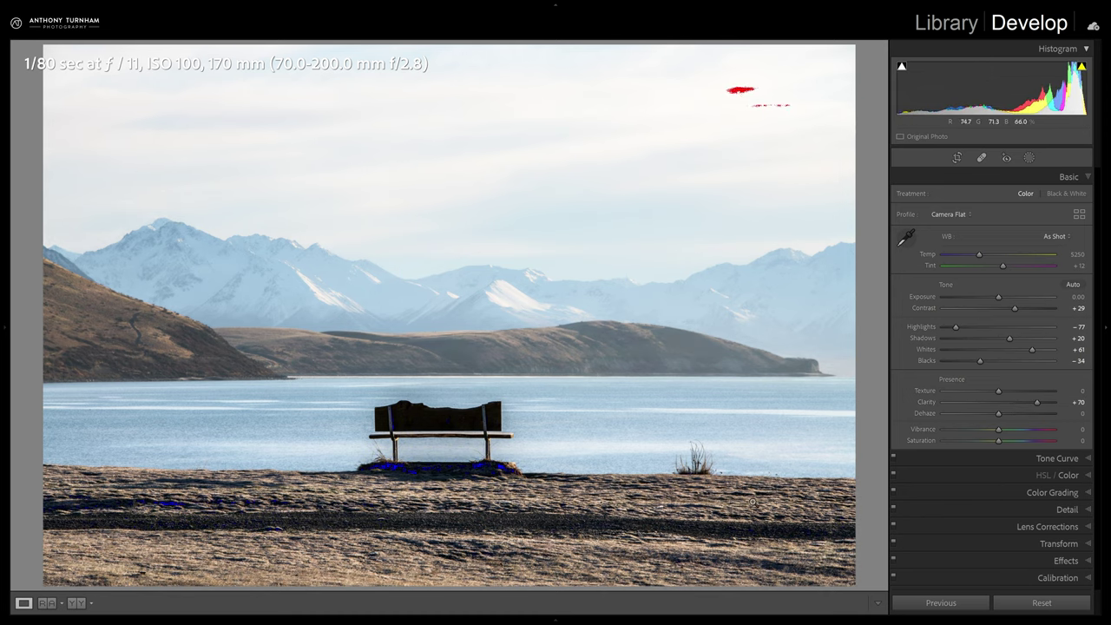
drag(1036, 401, 1003, 406)
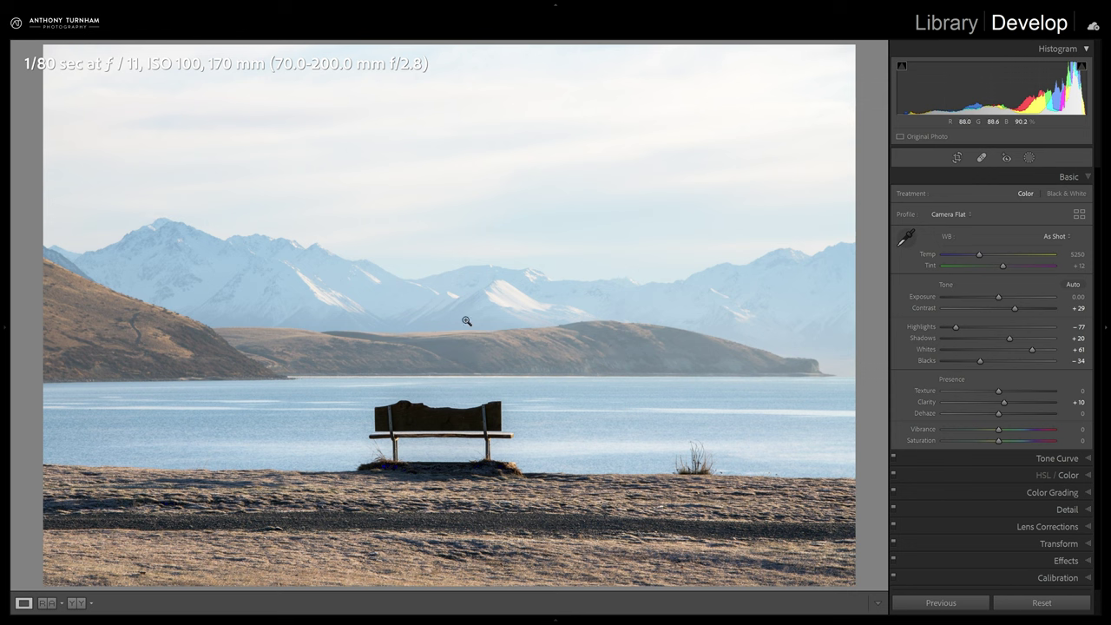
drag(1000, 412, 1023, 417)
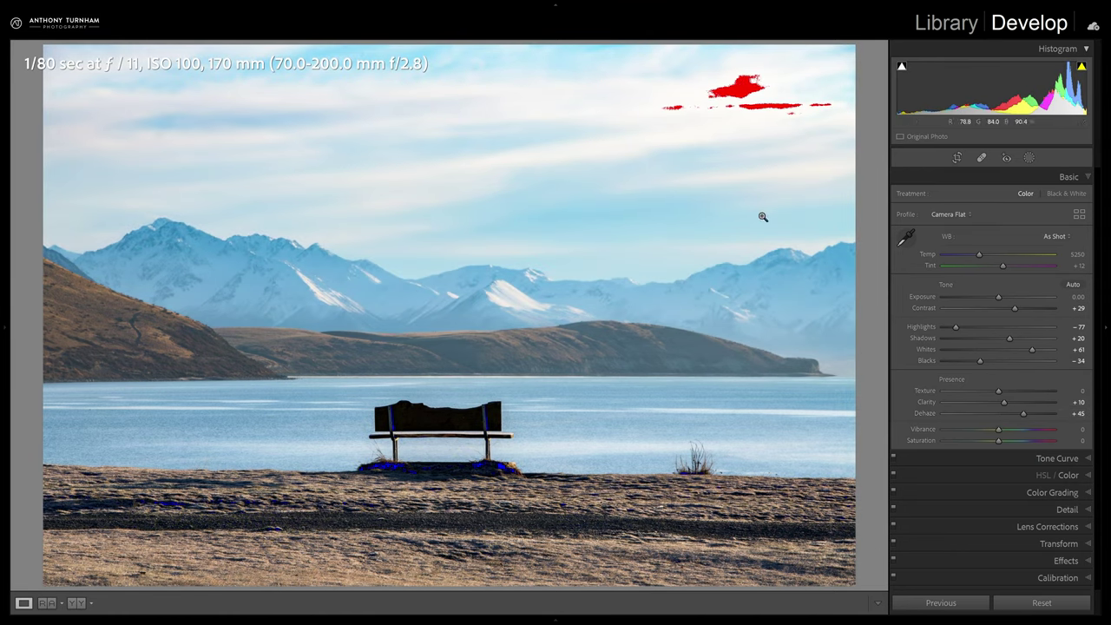
drag(1024, 414, 1040, 414)
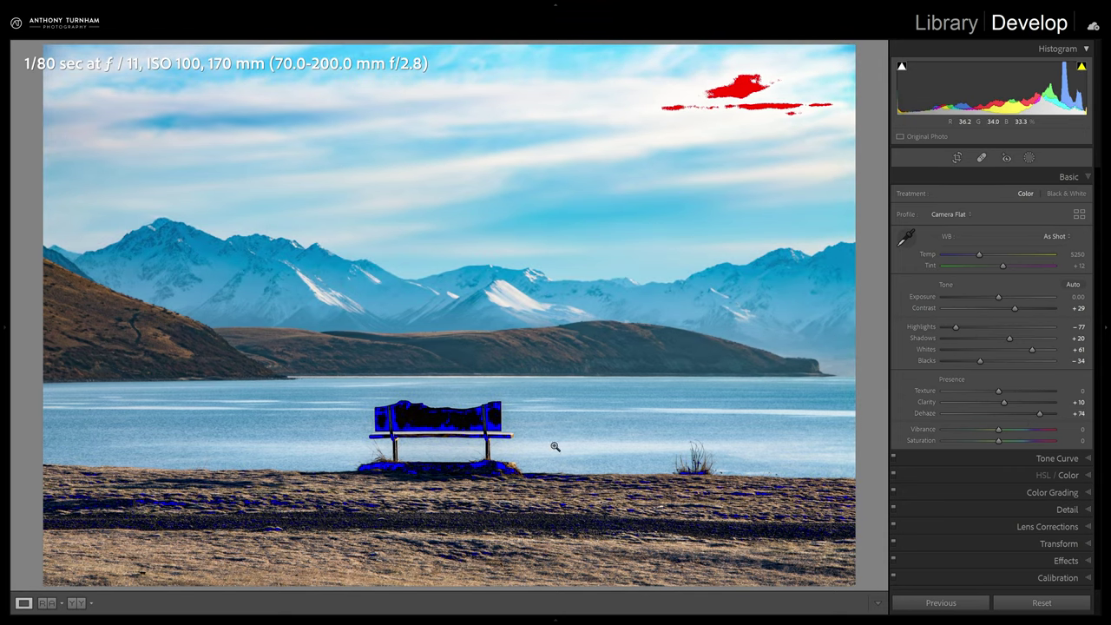
Step: Hide both clipping warnings, try dehaze up to +79, then reduce it back to 0
click(1081, 67)
click(902, 67)
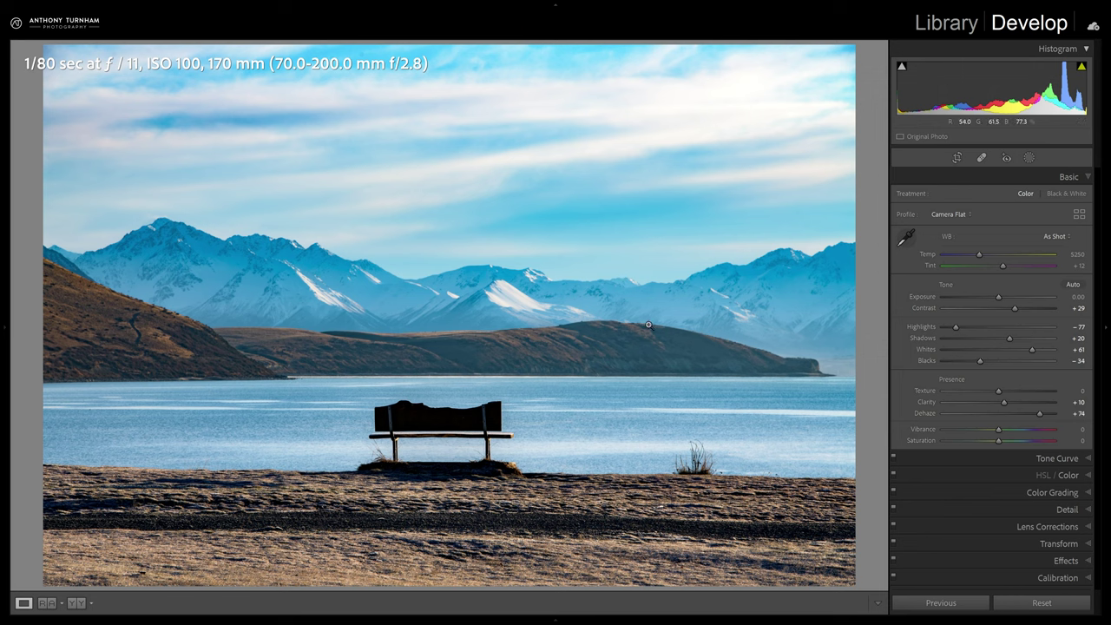
click(1039, 415)
drag(1039, 416, 1040, 416)
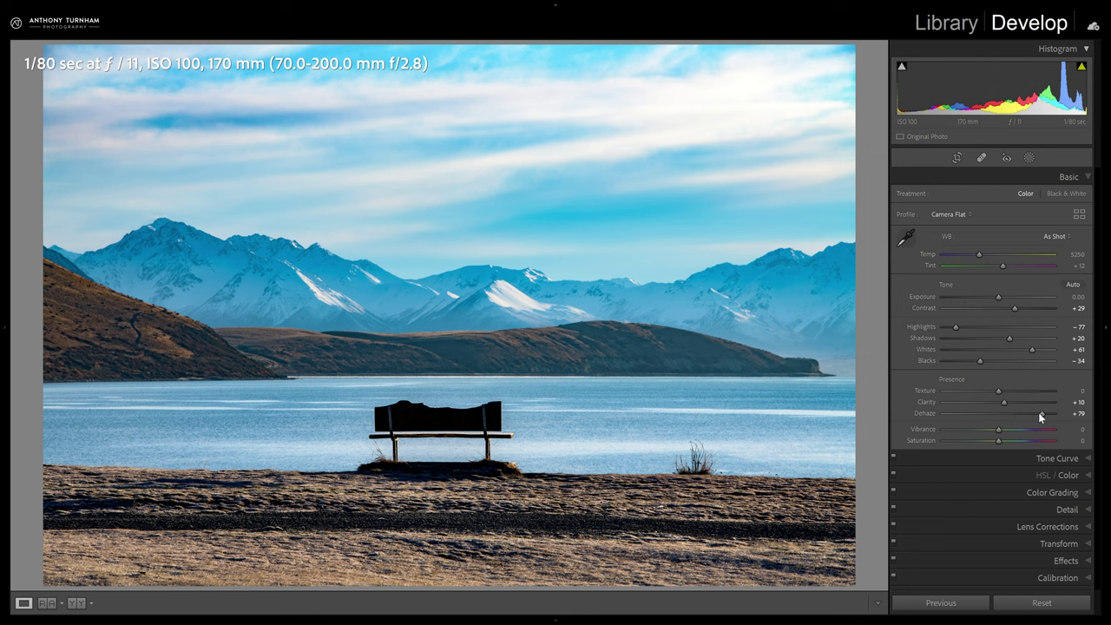
drag(1033, 412, 1001, 416)
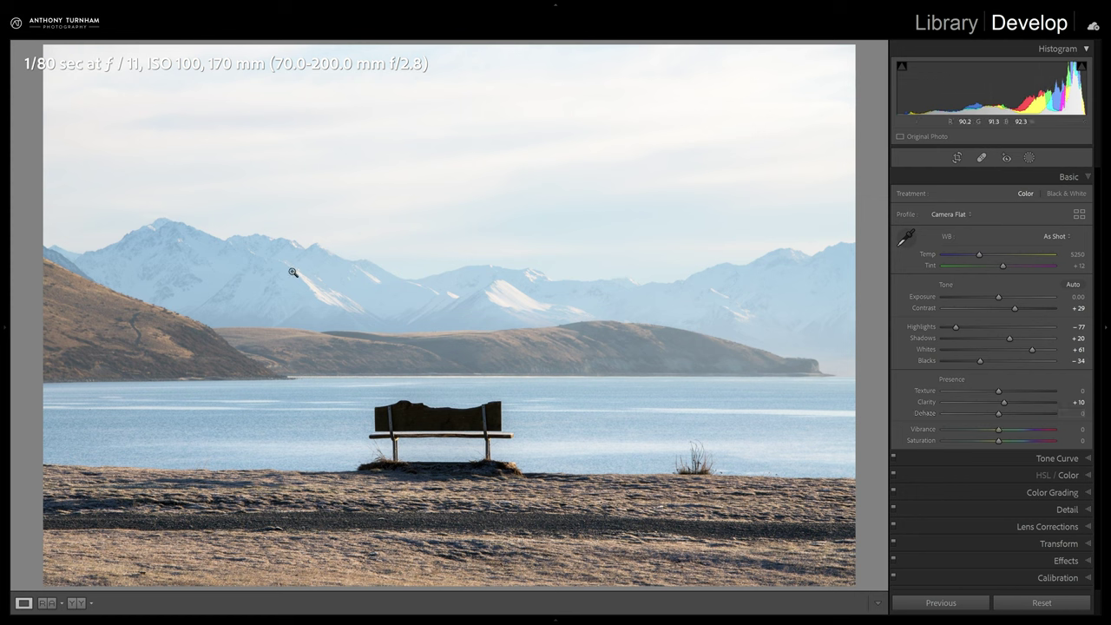
Step: Set dehaze to +10, vibrance to +8 and saturation to +8
drag(999, 414, 1004, 413)
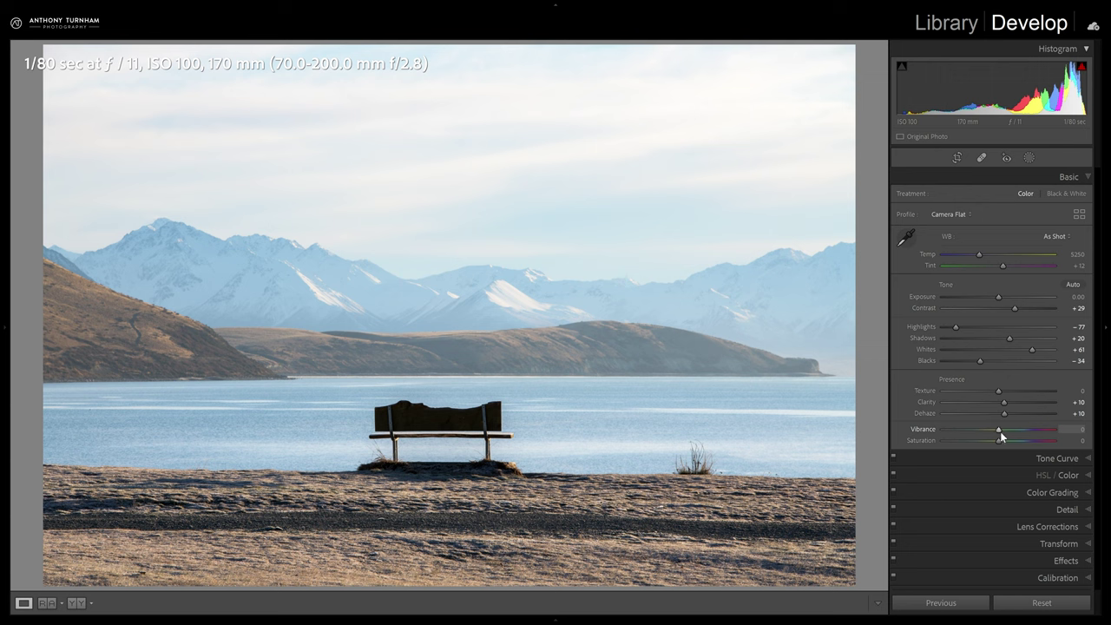
mouse_move(999, 432)
mouse_down()
mouse_move(1068, 432)
mouse_move(1002, 428)
mouse_up()
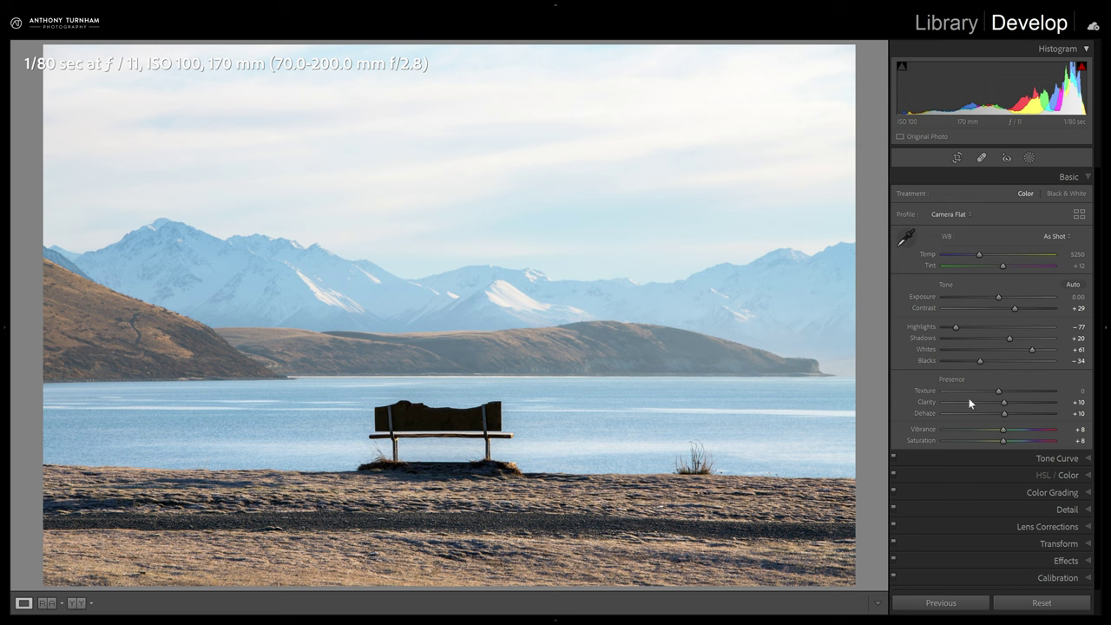
click(1036, 459)
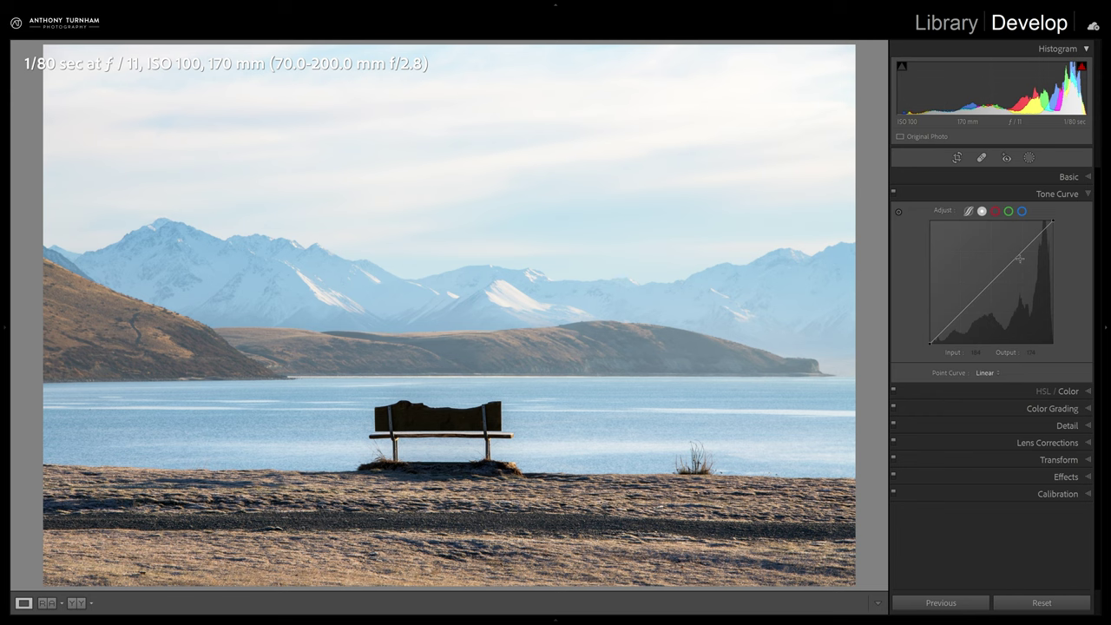
Step: Add a gentle two-point tone curve, then move through HSL and Color Grading to the Detail panel
drag(1018, 258, 1015, 254)
drag(966, 307, 966, 311)
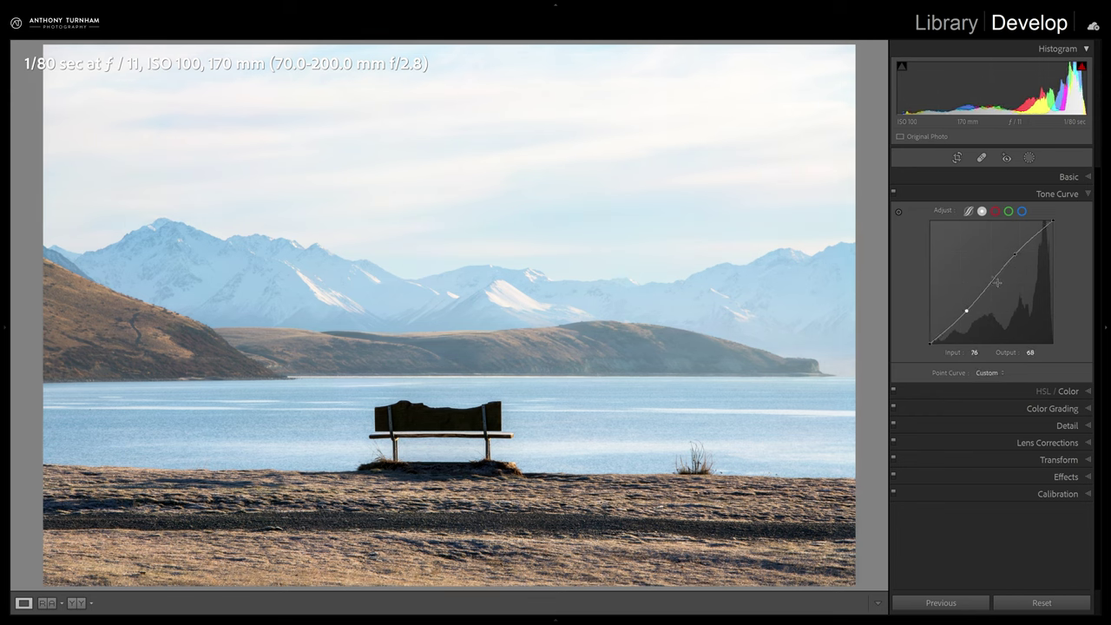
click(1073, 393)
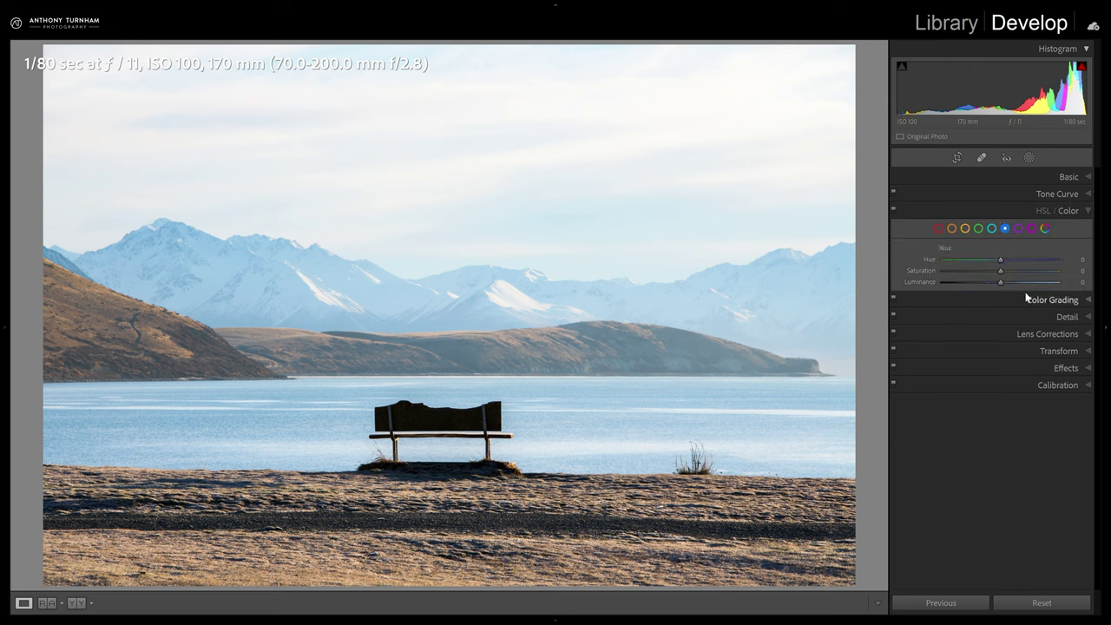
click(1052, 300)
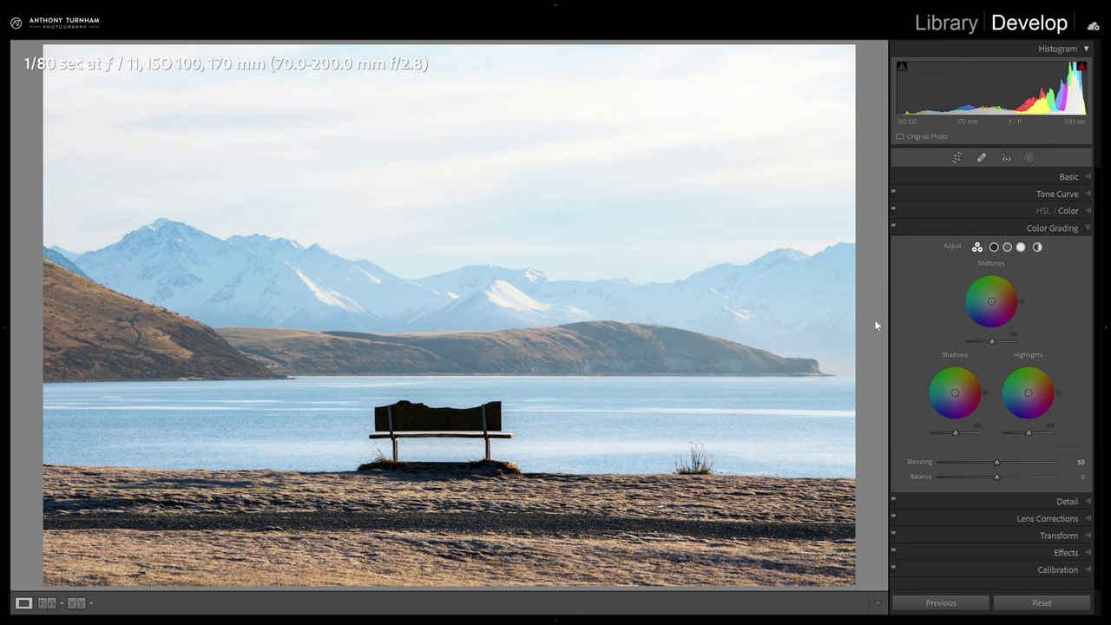
click(1073, 502)
click(459, 422)
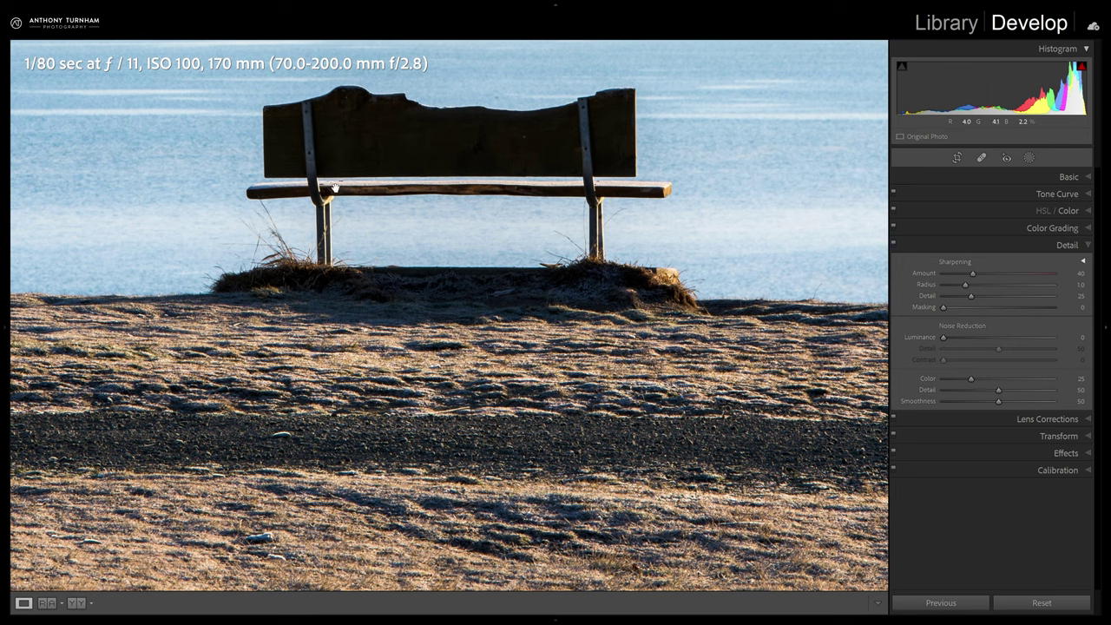
Step: Set sharpening to amount 70 and radius 1.5, inspecting the mountains at 1:1 before fitting the view
drag(412, 180, 489, 92)
drag(978, 273, 1053, 279)
click(1054, 284)
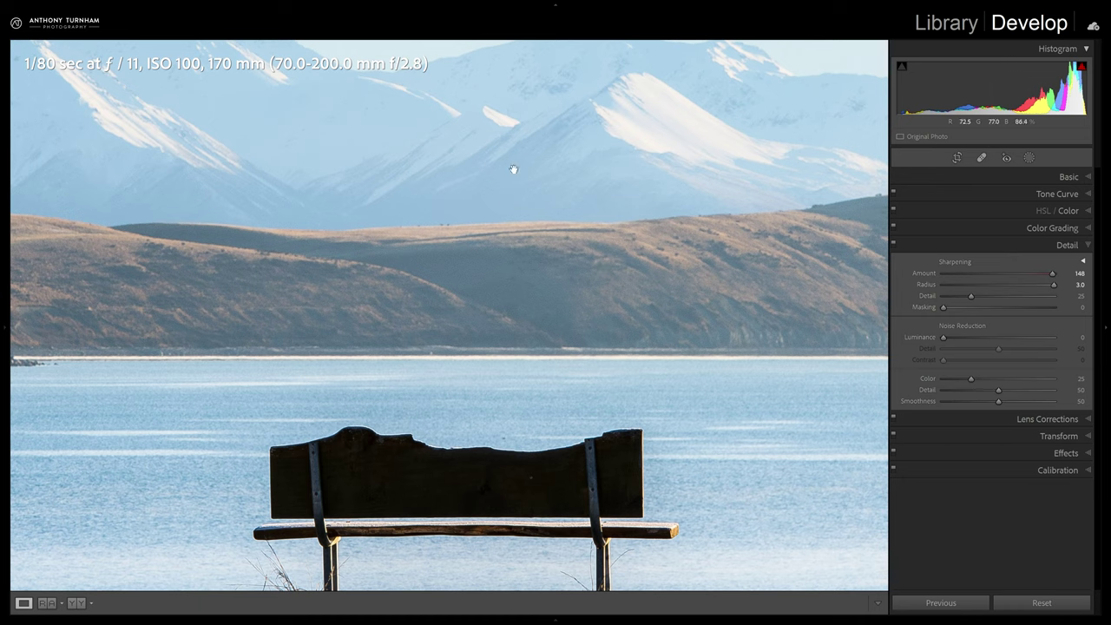
scroll(717, 260, down, 5)
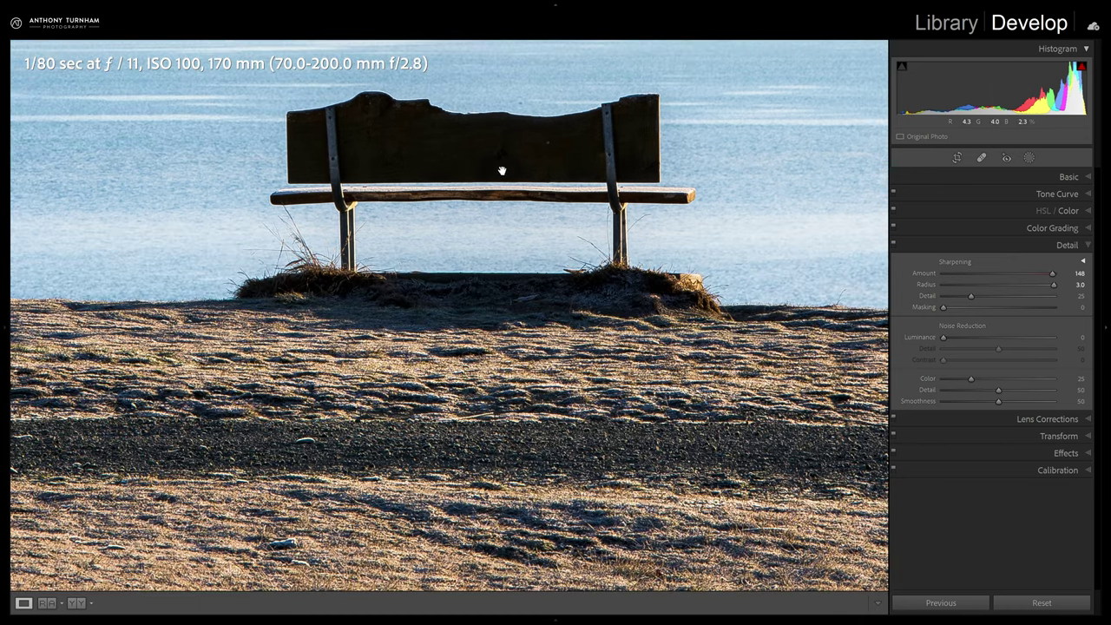
drag(1000, 274, 995, 275)
click(990, 284)
scroll(724, 300, up, 4)
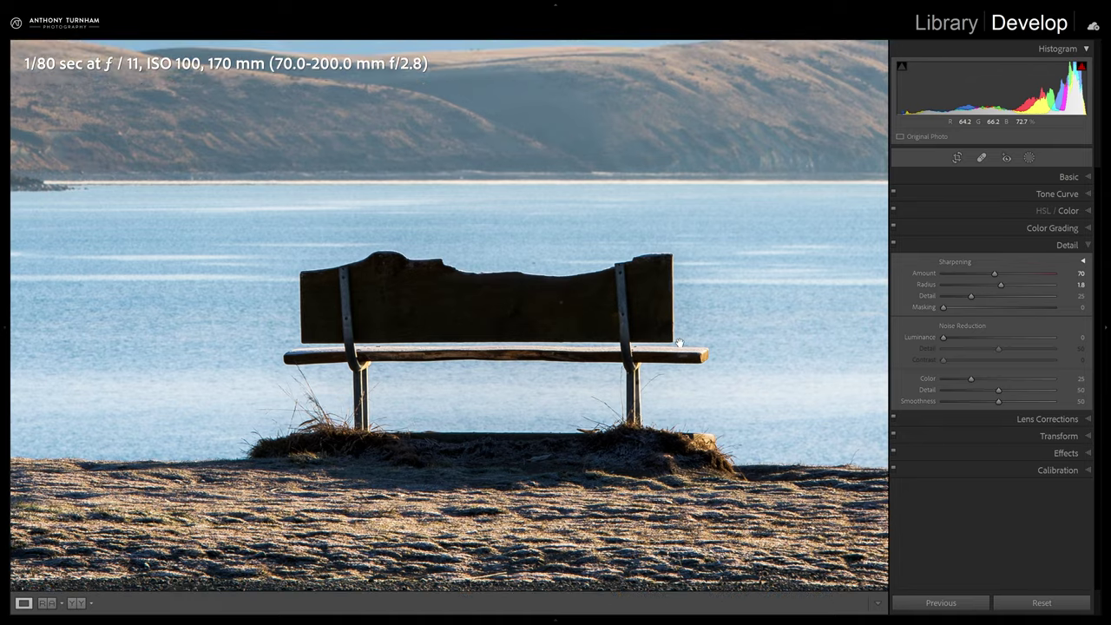
scroll(650, 293, up, 5)
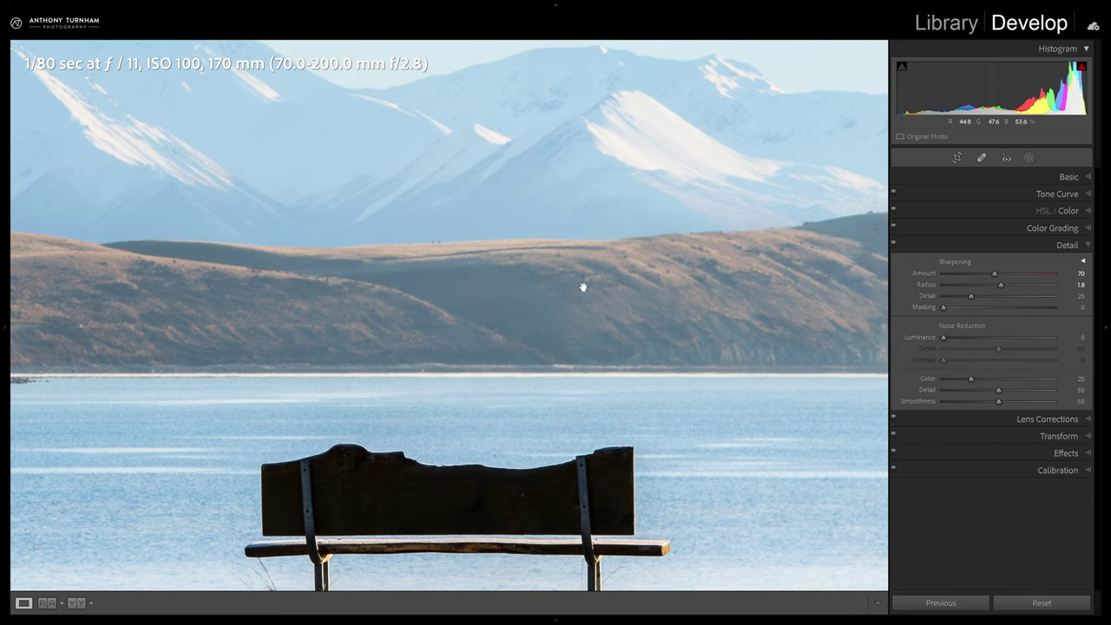
drag(577, 283, 563, 377)
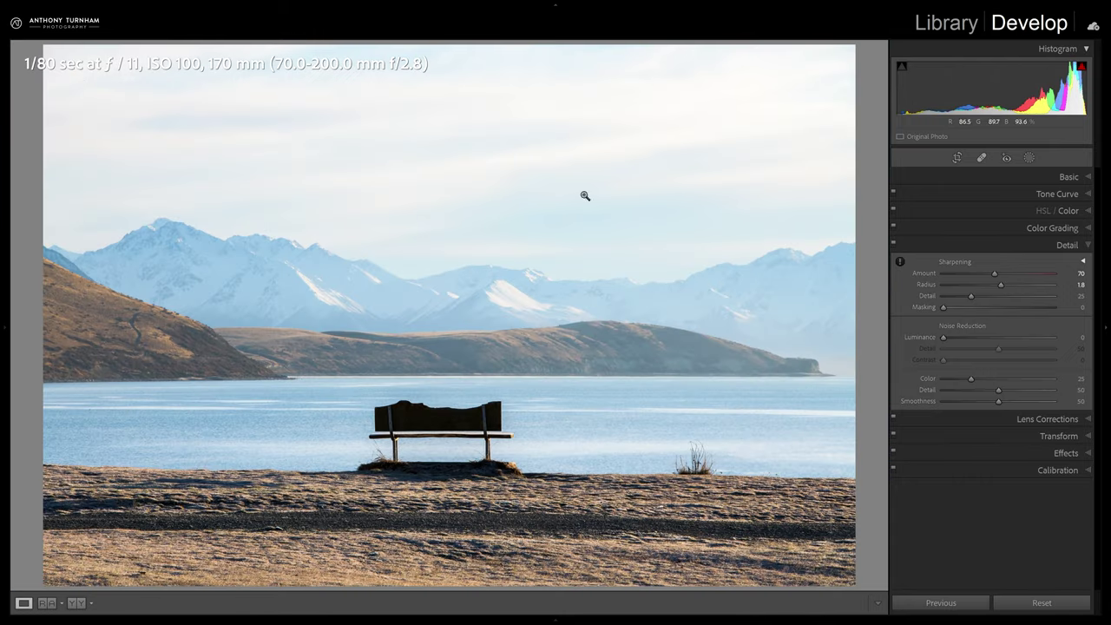
click(513, 246)
Step: Enable Remove Chromatic Aberration and Enable Profile Corrections in Lens Corrections
click(1048, 418)
click(934, 297)
click(933, 308)
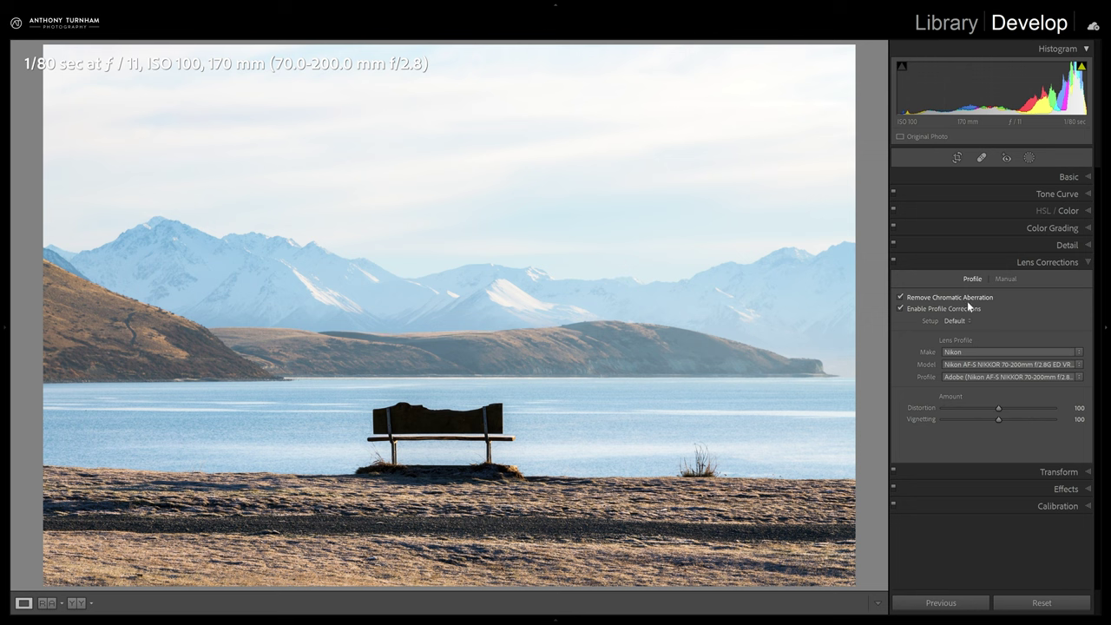
Step: Try Guided Upright in Transform, cancel it, and zoom in and out on the foreground gravel
click(1073, 474)
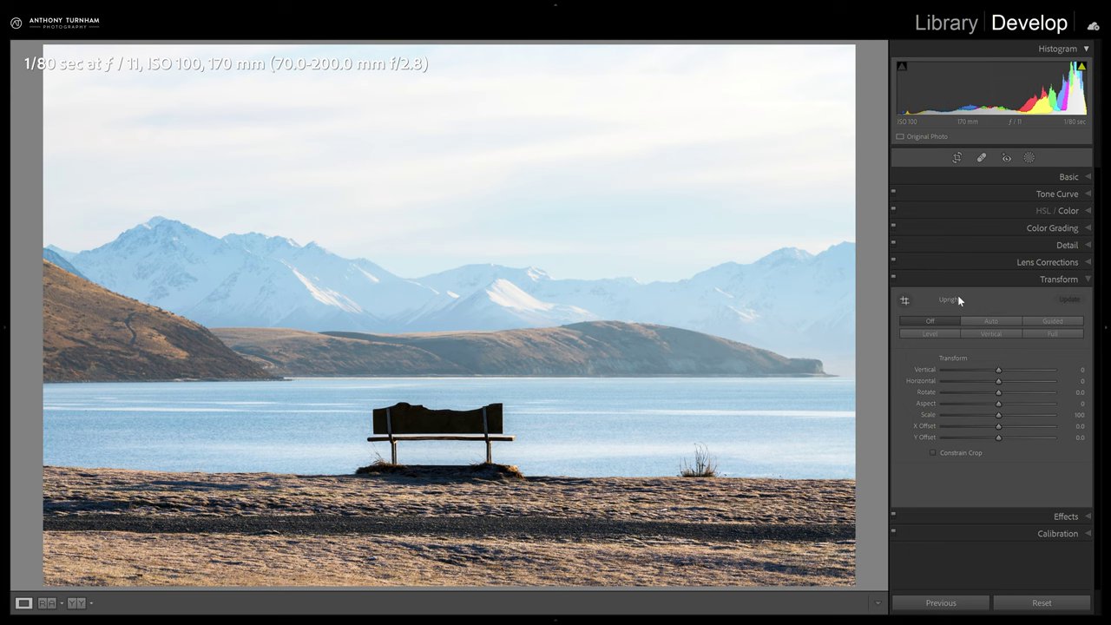
click(1044, 321)
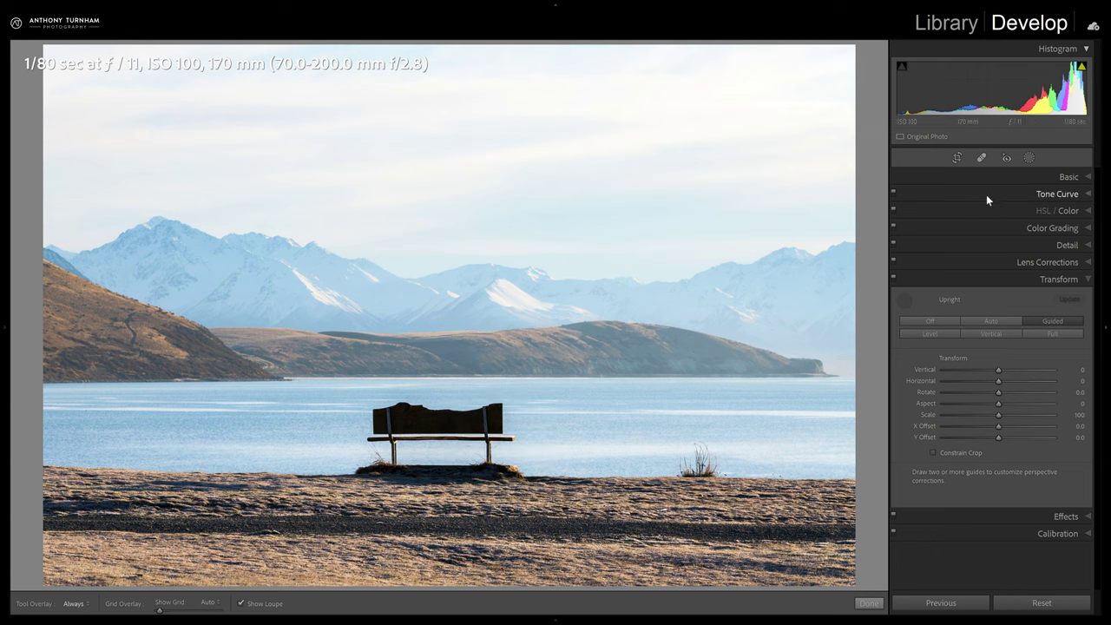
key(shift+t)
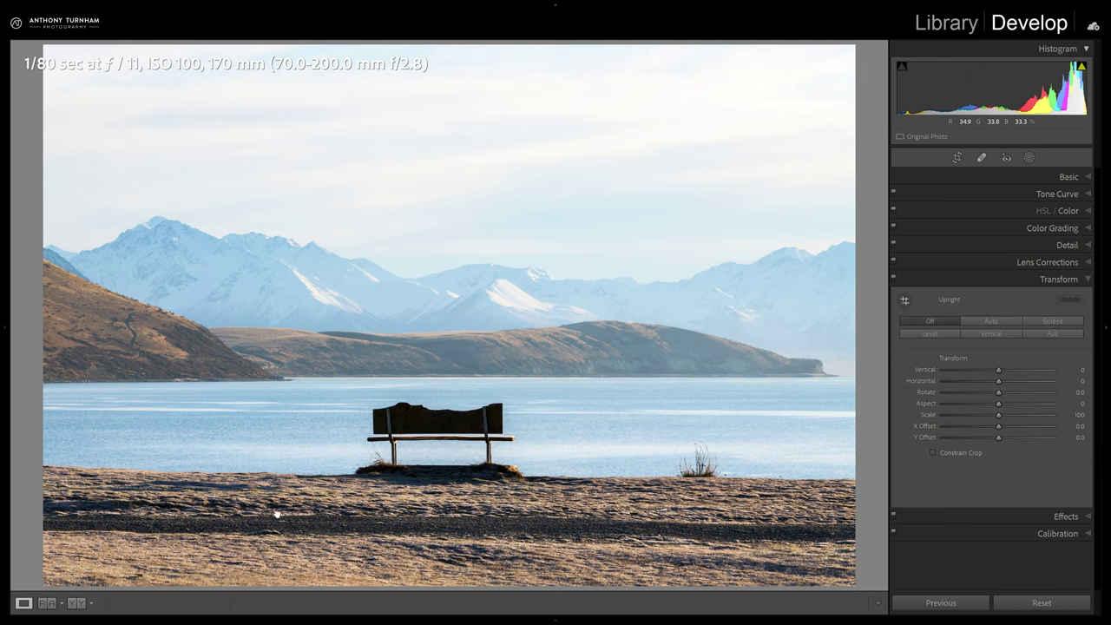
click(212, 523)
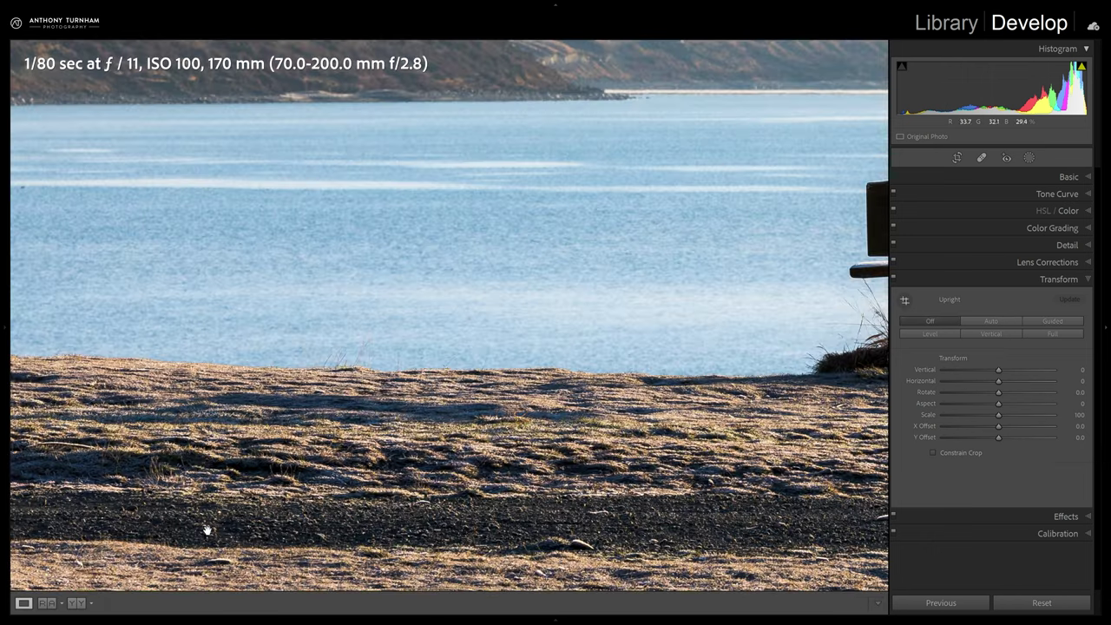
click(672, 526)
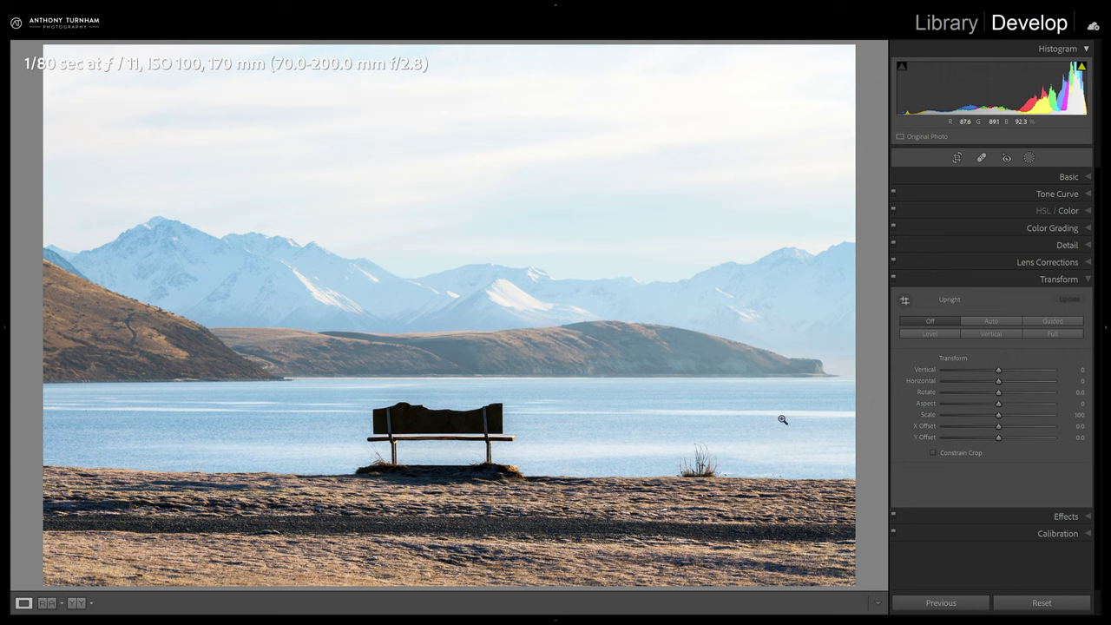
Step: Apply Guided Upright guides along the lake horizon and foreground, compare, and set Aspect to +100
click(1054, 321)
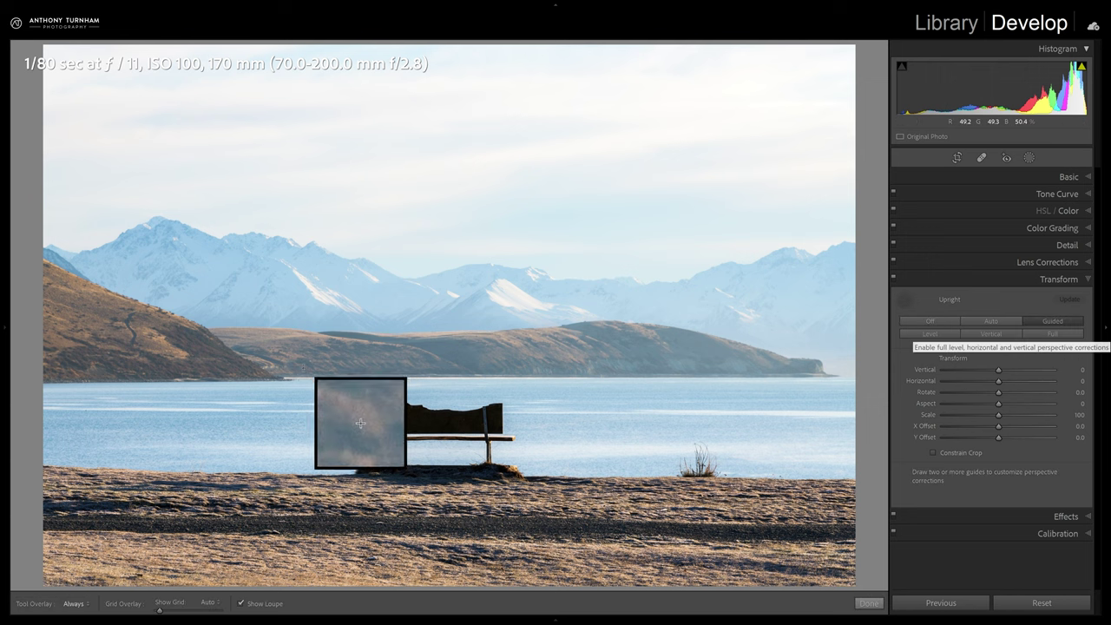
drag(278, 375, 780, 377)
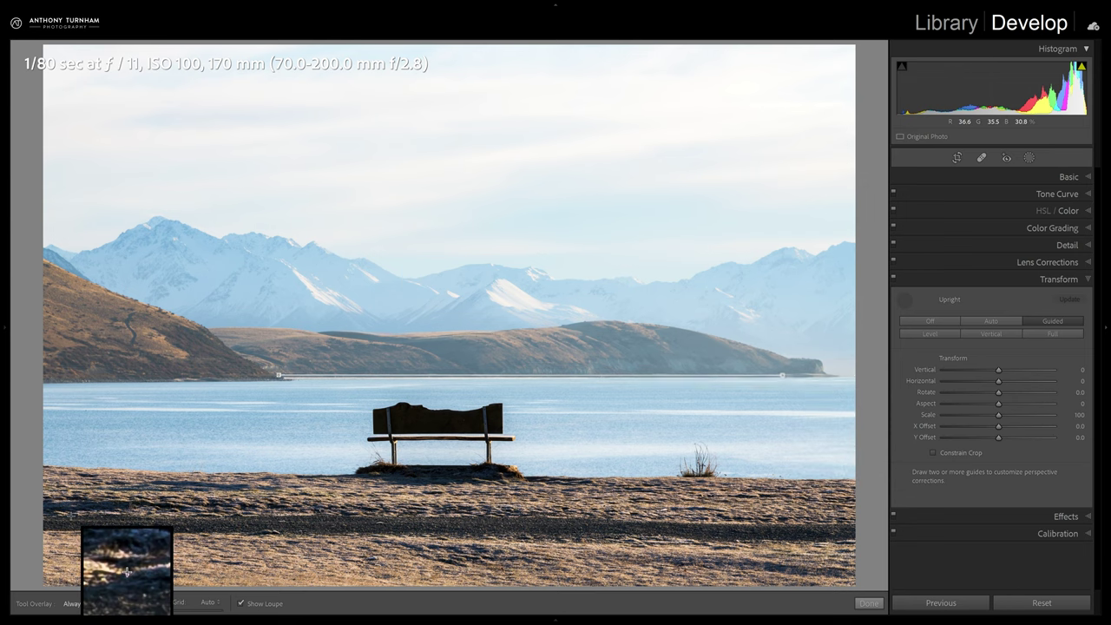
drag(69, 514, 777, 524)
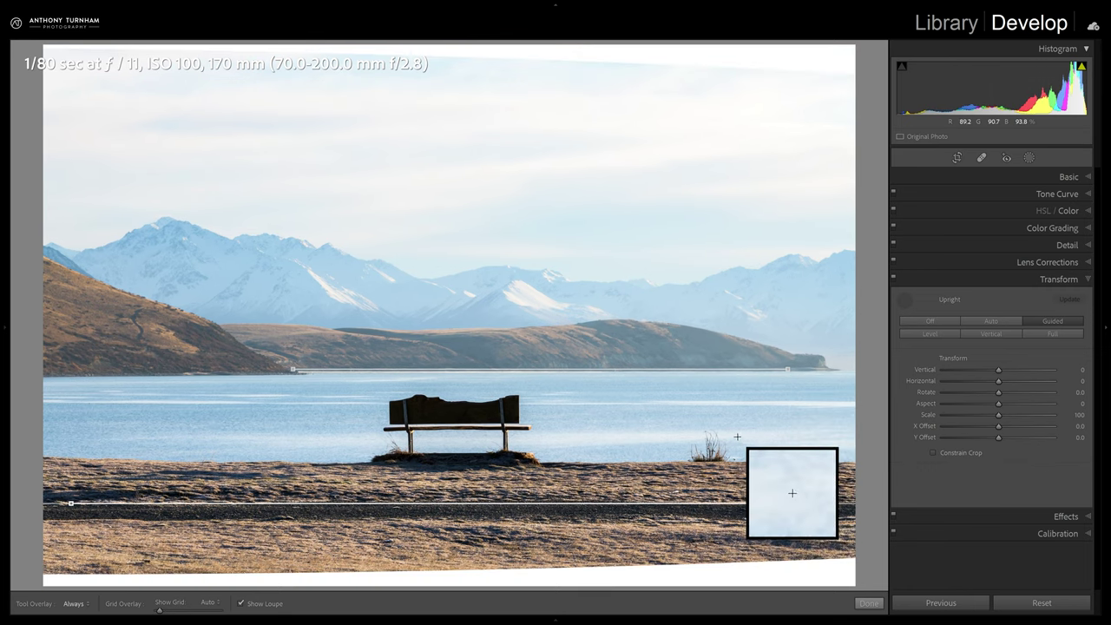
key(Return)
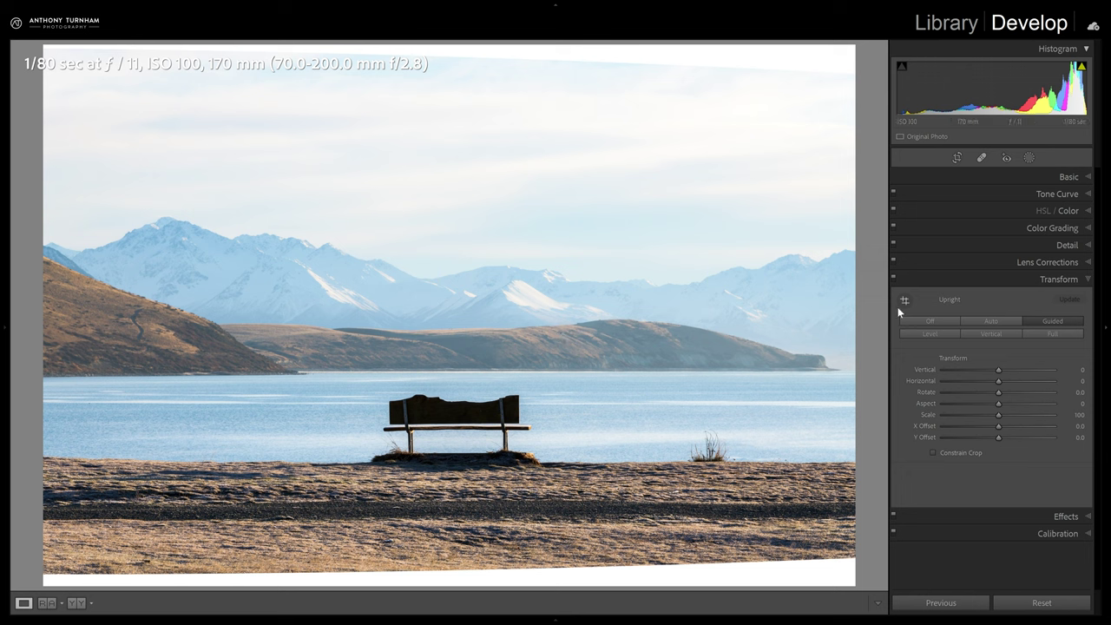
click(893, 278)
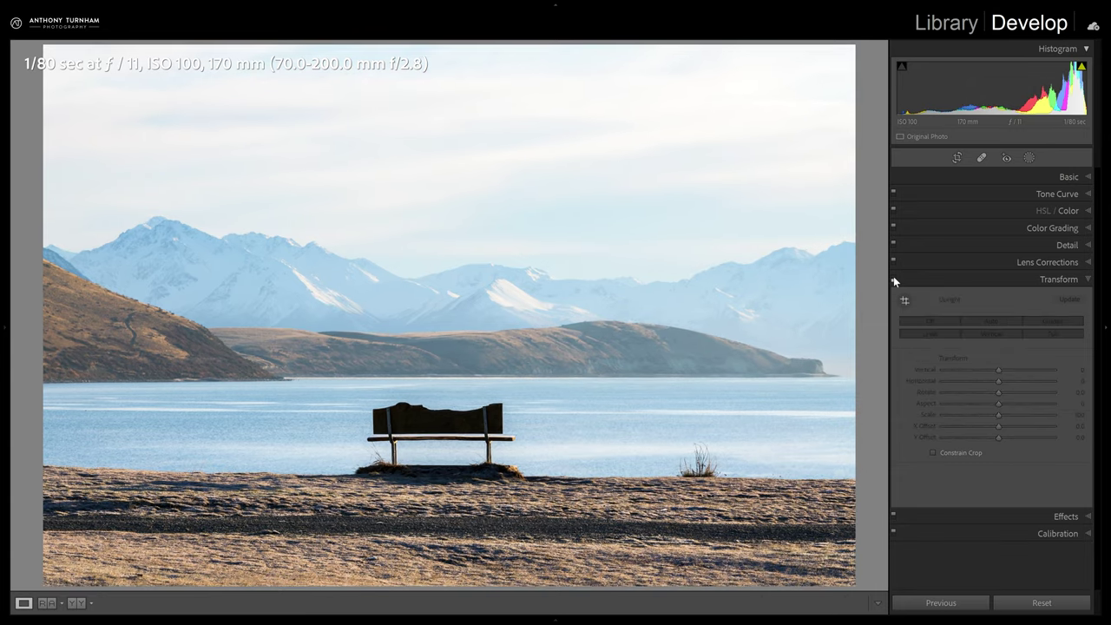
click(893, 278)
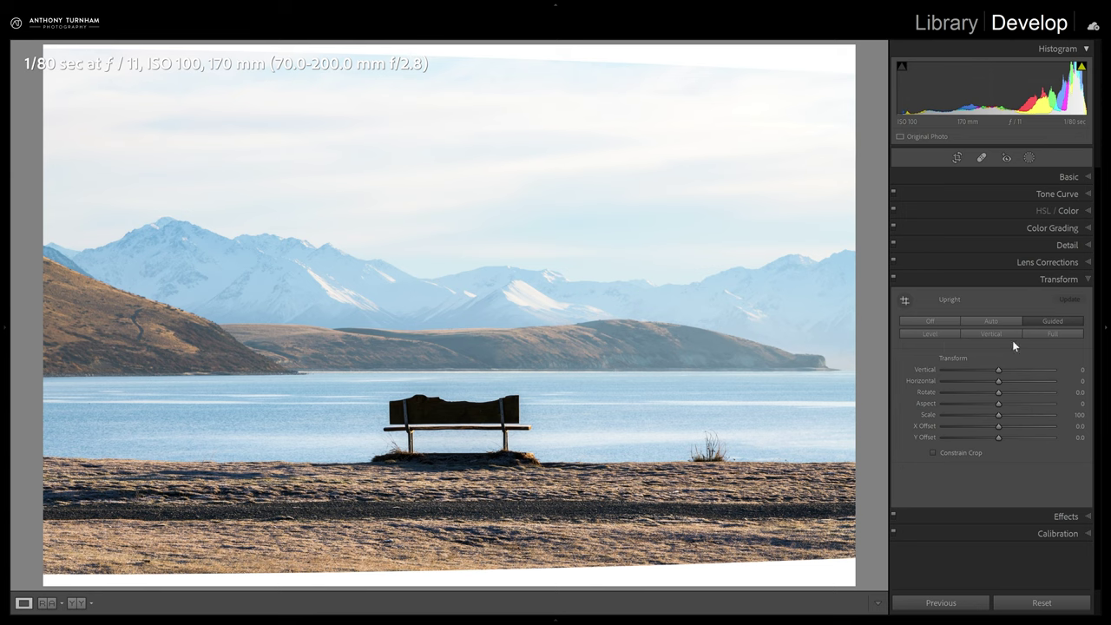
drag(998, 404, 1059, 419)
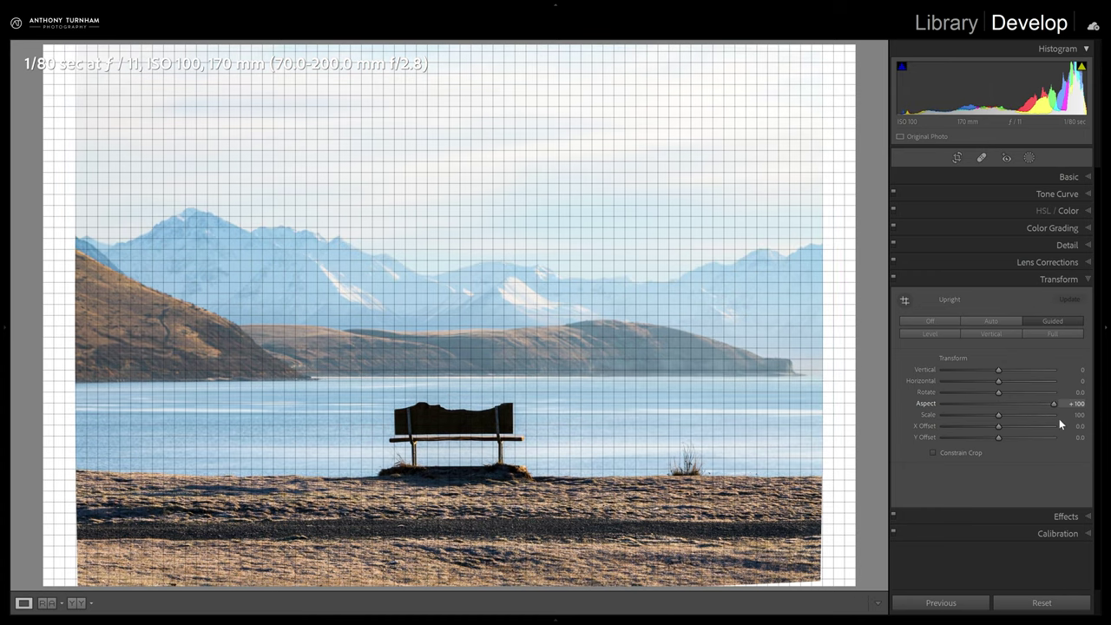
Step: Set transform Aspect to +70 and Scale to 108 to remove the white edges
drag(1056, 419, 1038, 426)
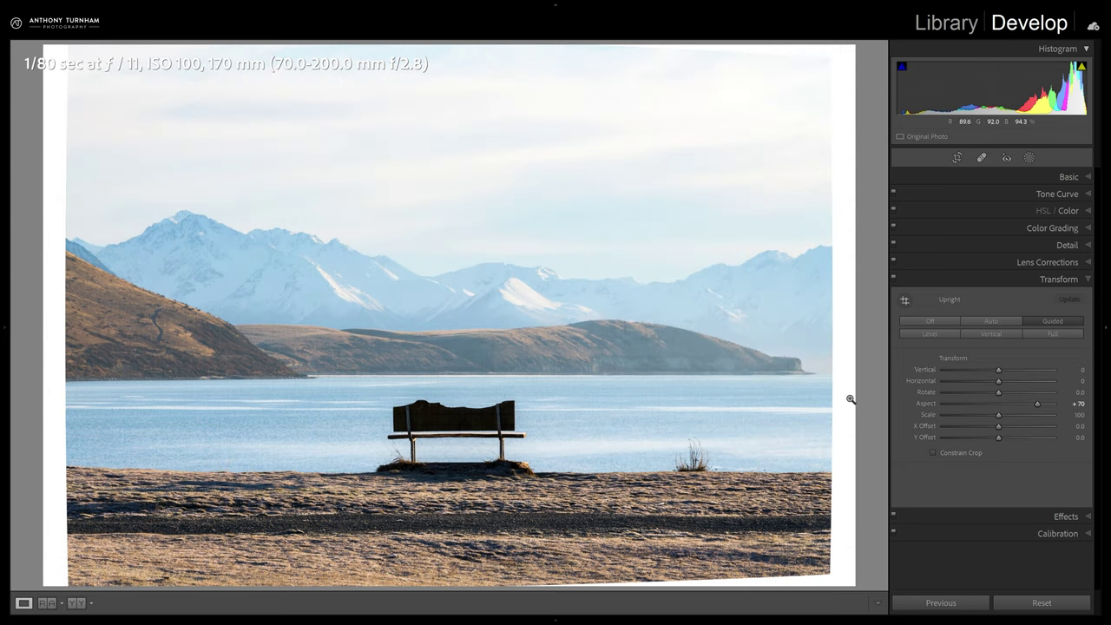
drag(999, 415, 1003, 416)
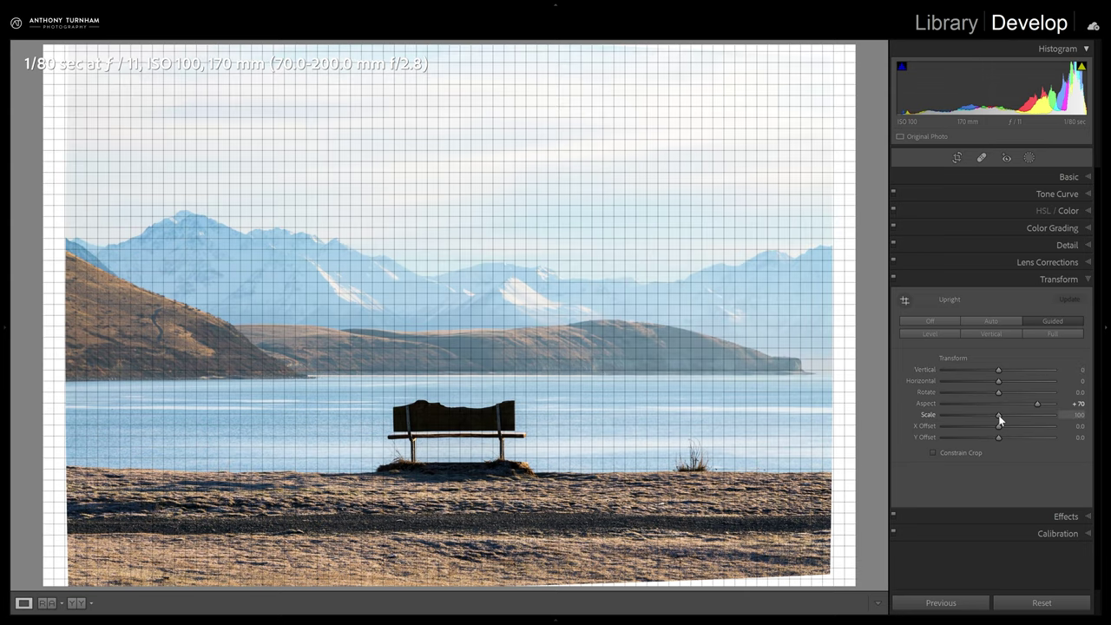
drag(1003, 418, 1007, 418)
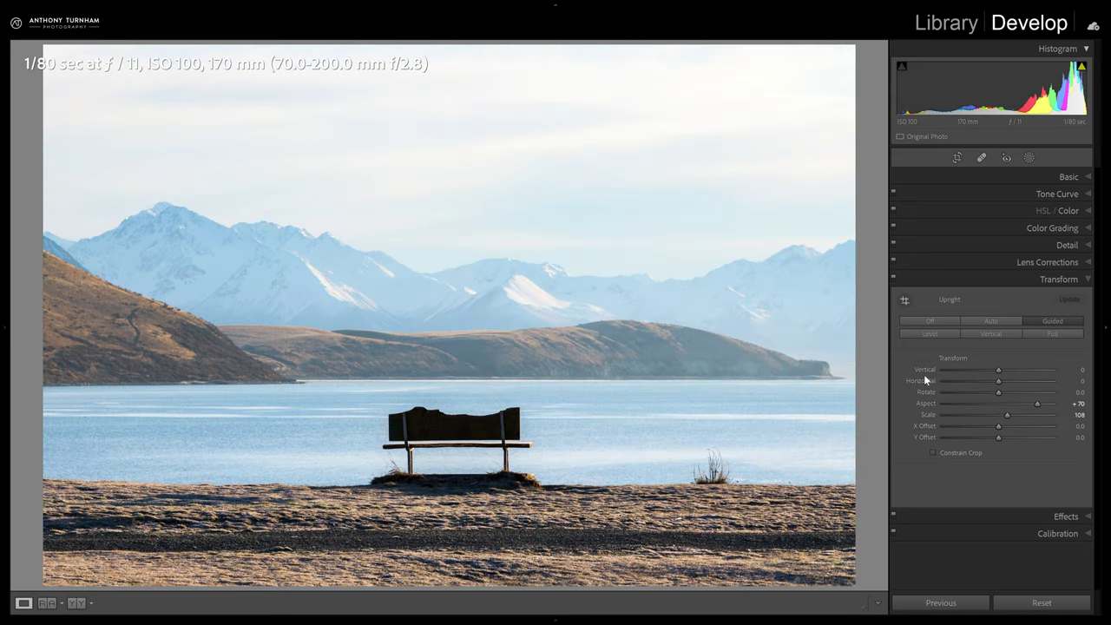
Step: Toggle the transform off and on repeatedly to compare before and after
click(894, 276)
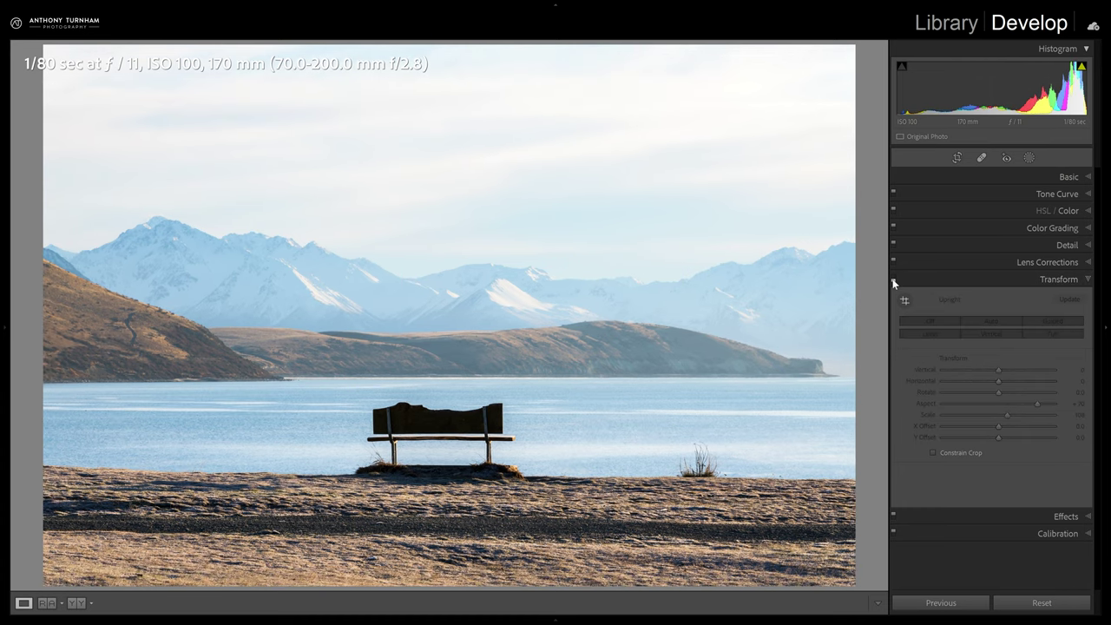
click(894, 277)
click(892, 279)
click(893, 279)
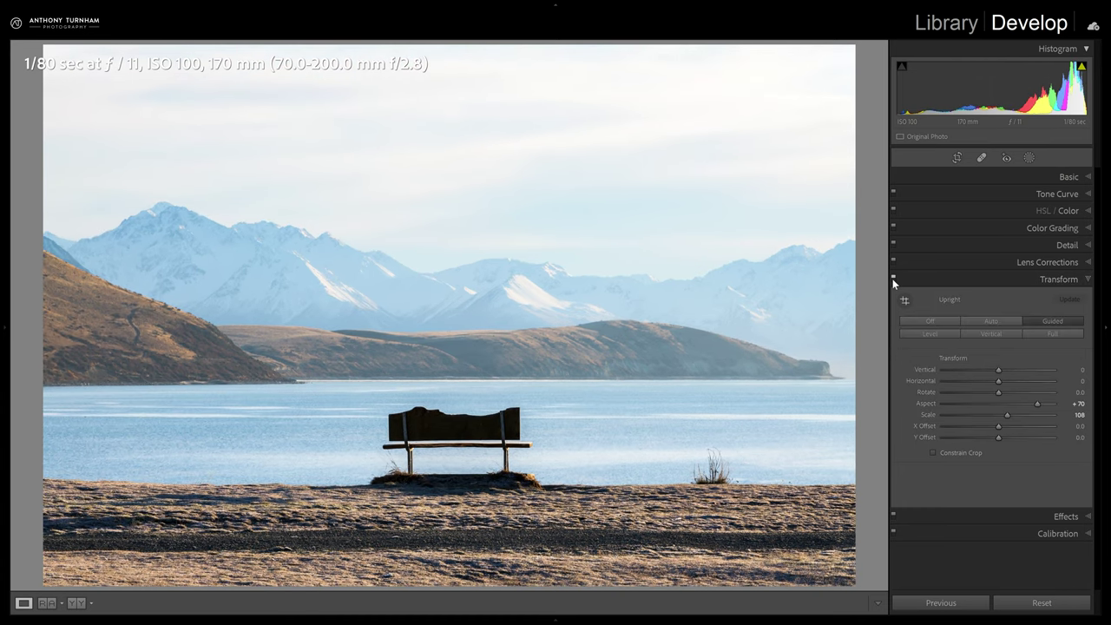
click(893, 278)
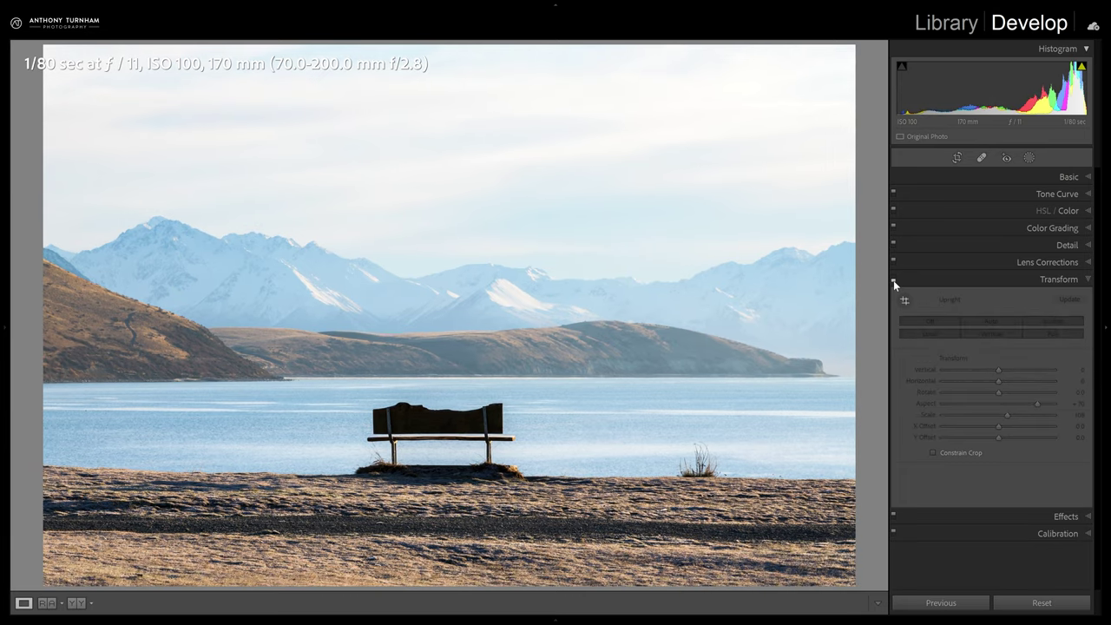
click(893, 278)
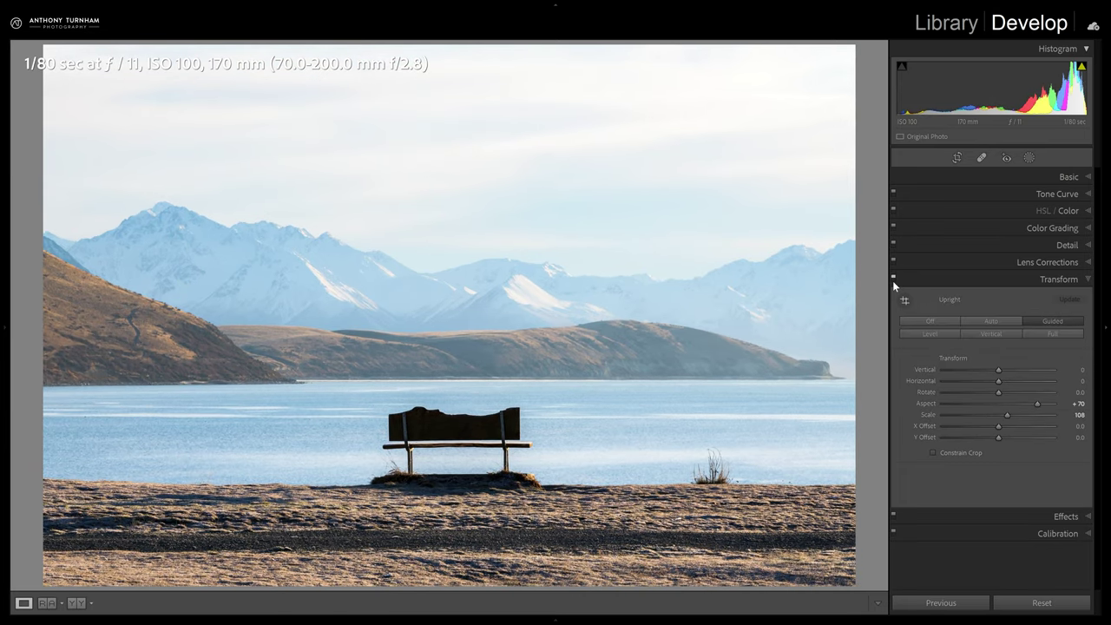
click(892, 280)
click(894, 279)
Step: In Calibration, push Blue Primary Saturation to +100, then lower it to about +70
click(1082, 280)
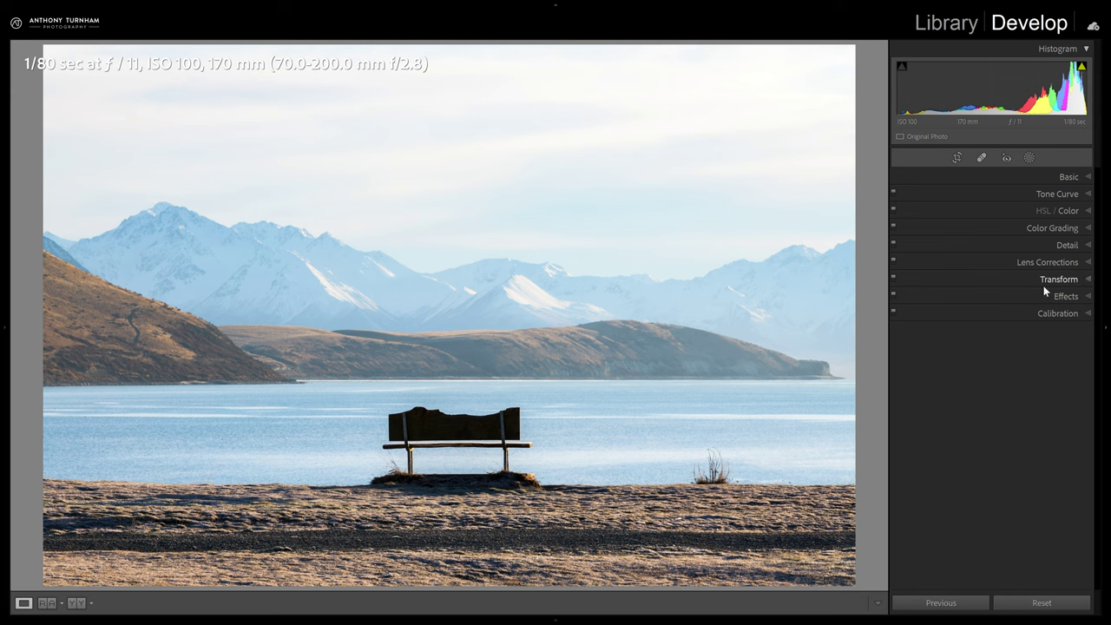
click(1047, 312)
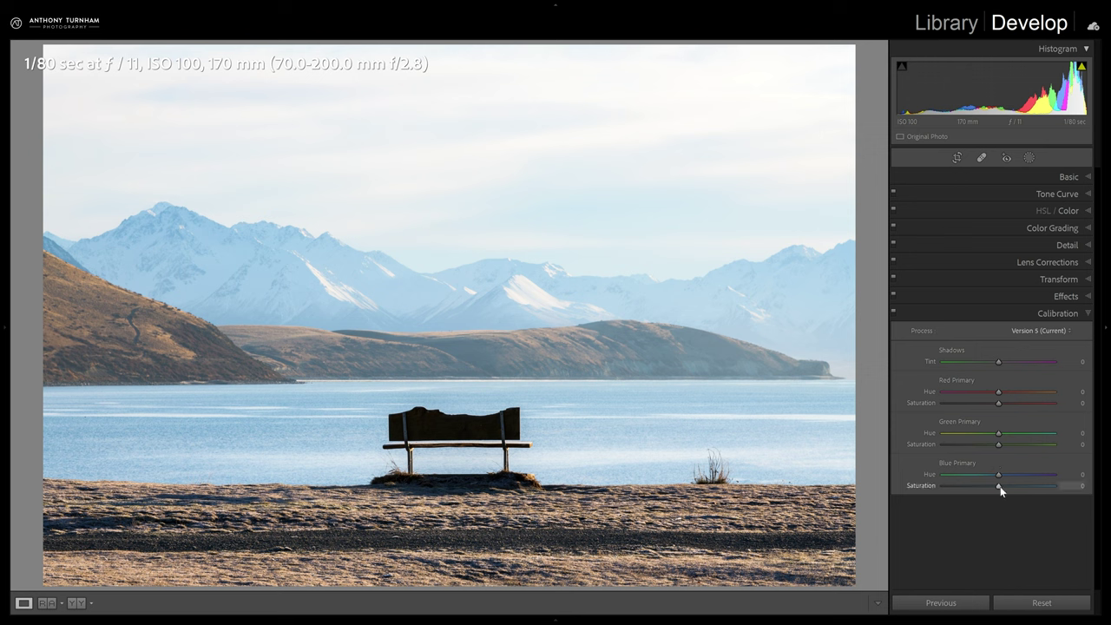
drag(1005, 486, 1082, 475)
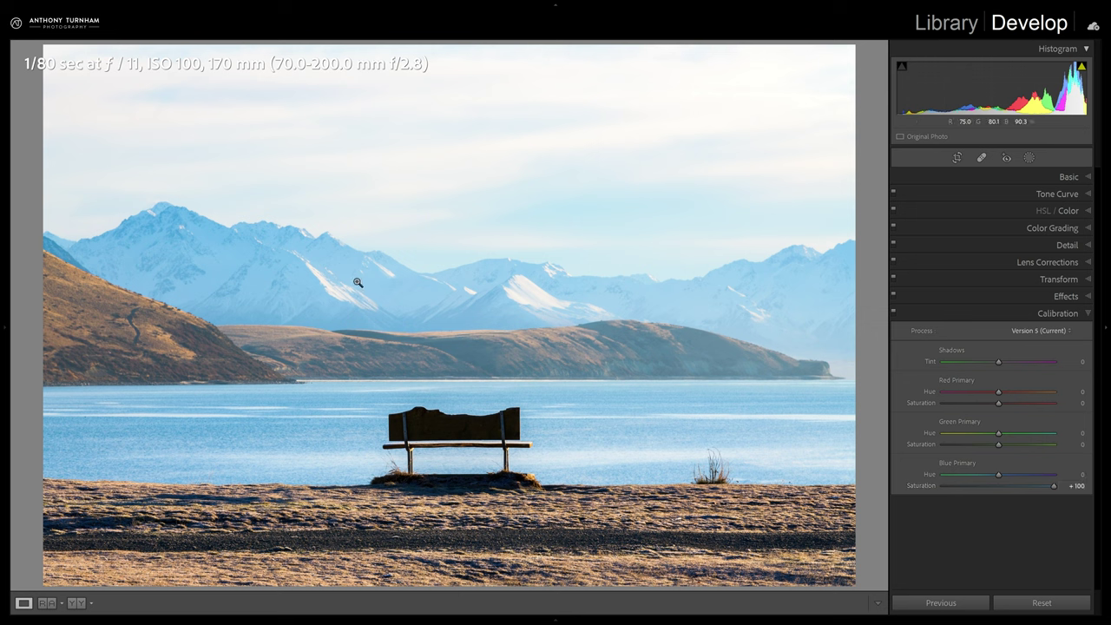
click(1040, 487)
Step: Test HSL Blue saturation at +100 and reset it, then settle Blue Primary Saturation at a moderate level
click(1074, 211)
drag(1023, 270, 1058, 274)
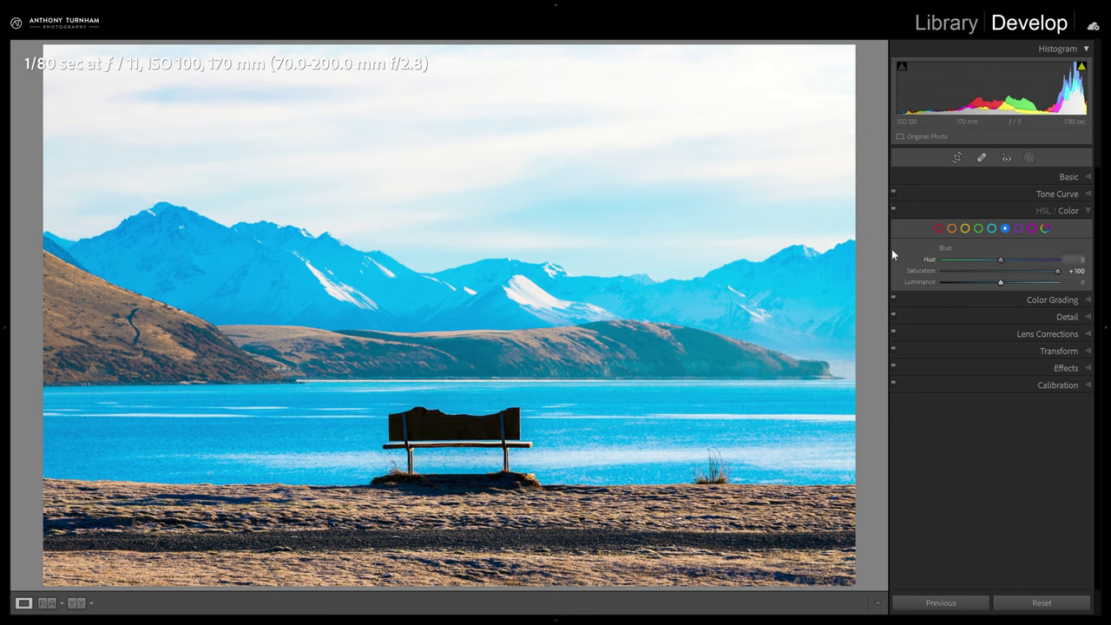
double_click(1057, 270)
click(1058, 385)
drag(999, 485, 1045, 486)
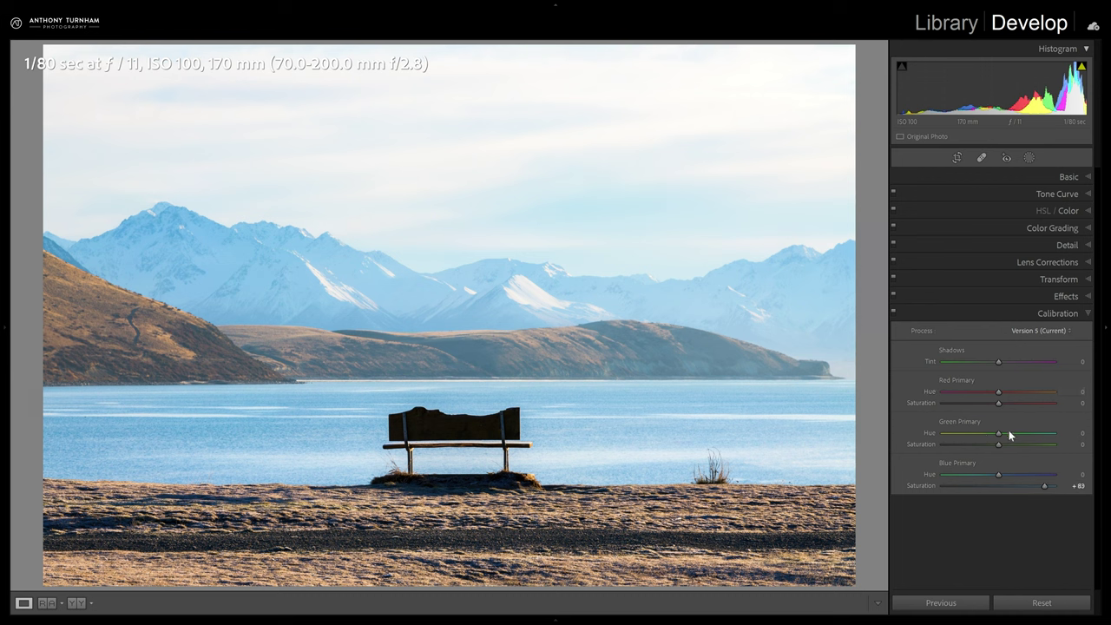
click(987, 315)
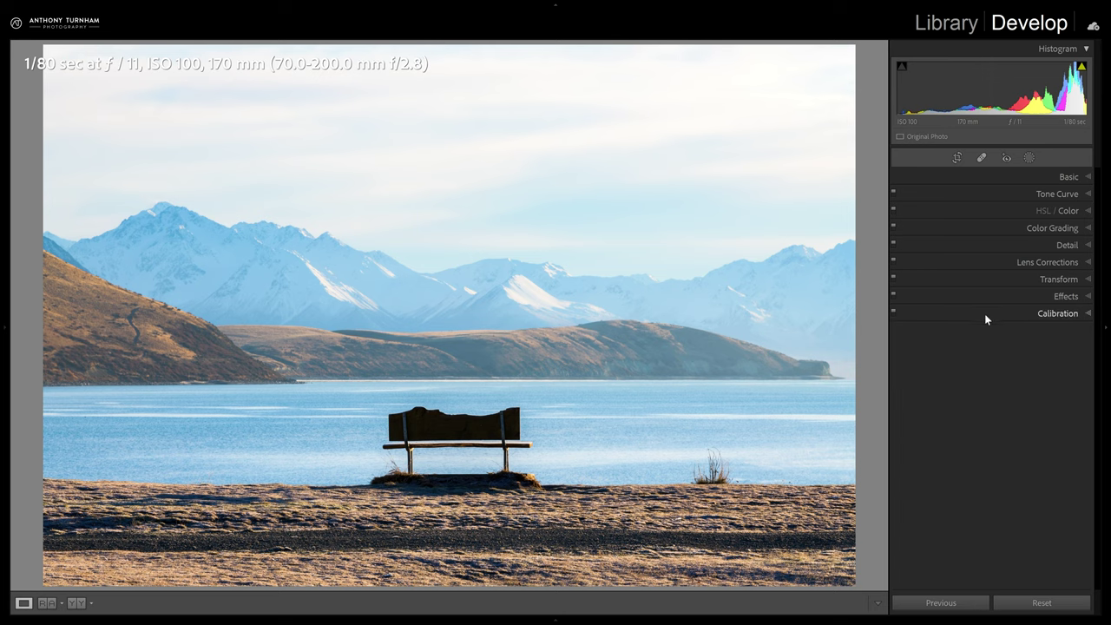
Step: Compare with the before view, undo two edits, and lower whites from +61 to +45
key(backslash)
key(ctrl+z)
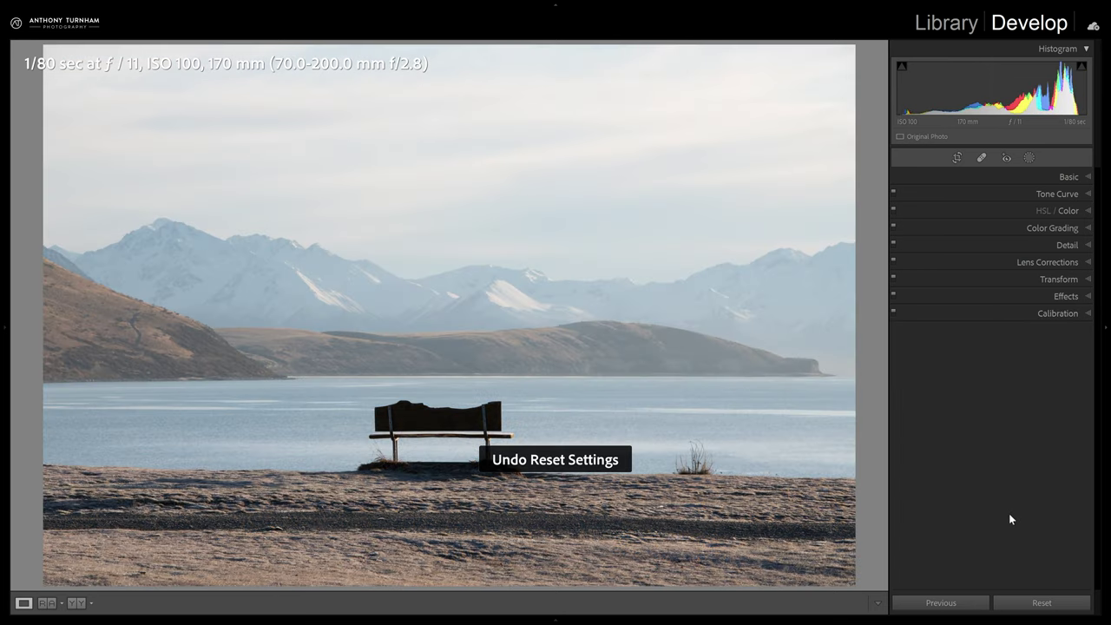
key(ctrl+z)
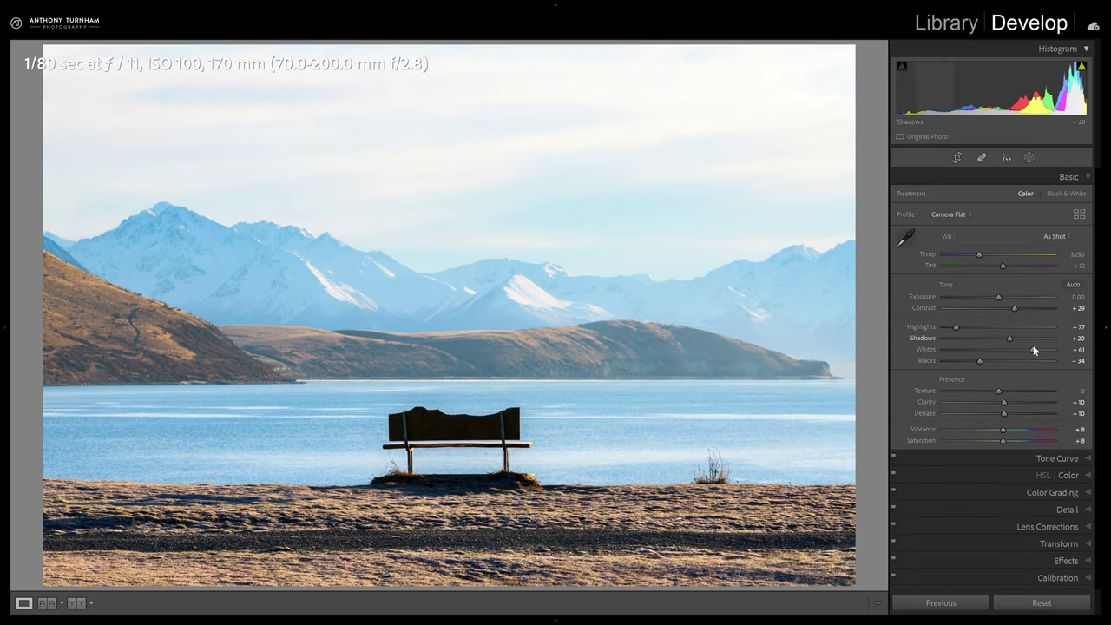
drag(1033, 350, 1027, 349)
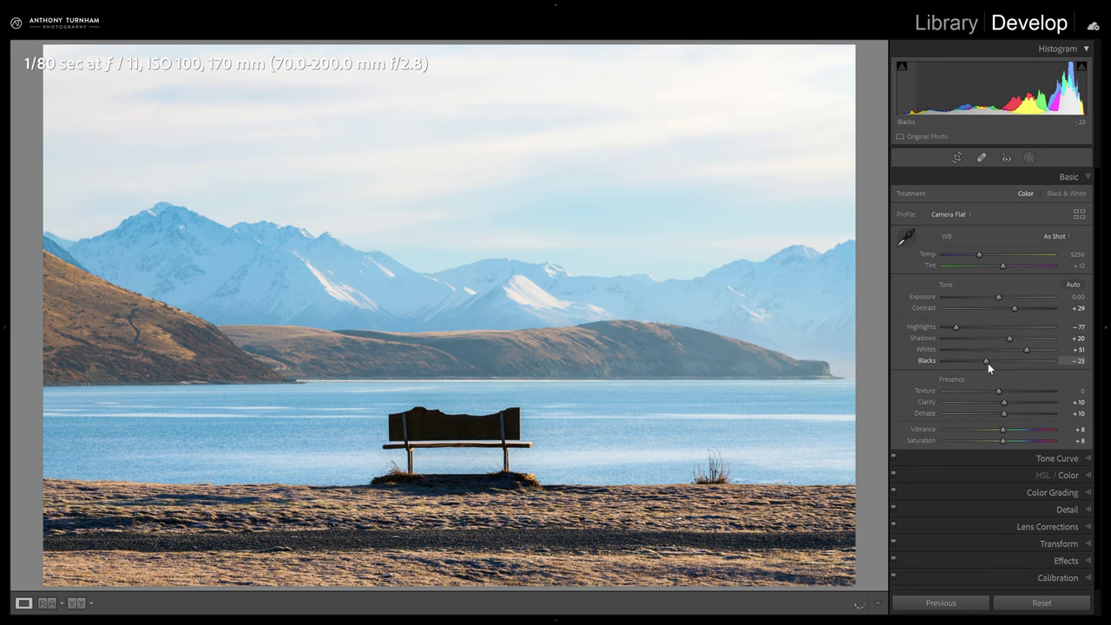
drag(1026, 349, 1023, 349)
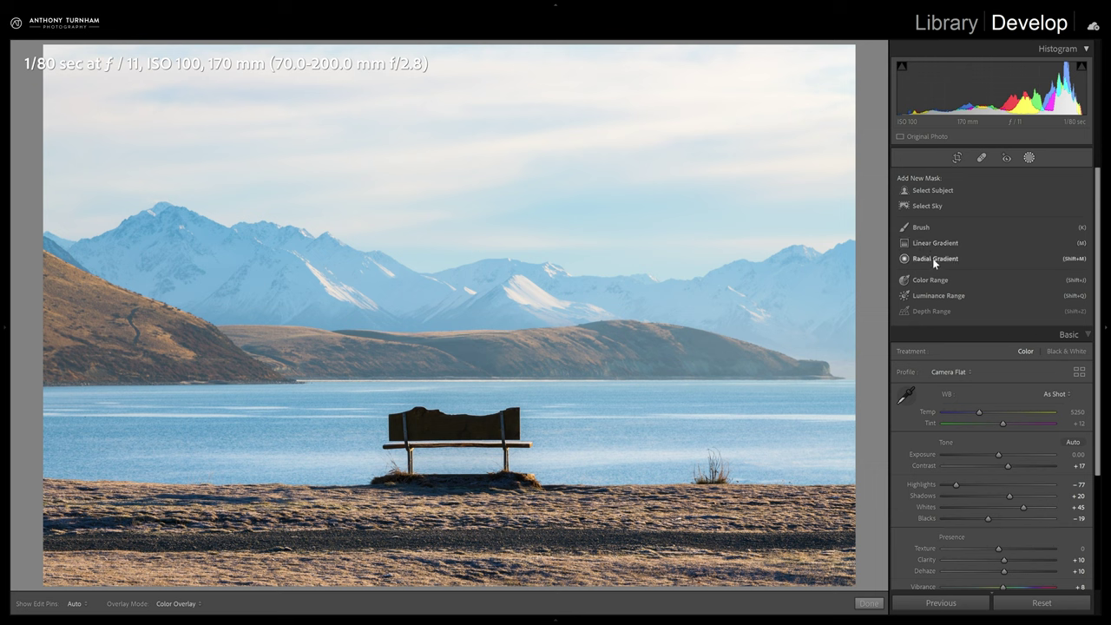
Step: Add a Select Sky mask so Mask 1 covers the sky above the mountains
click(925, 205)
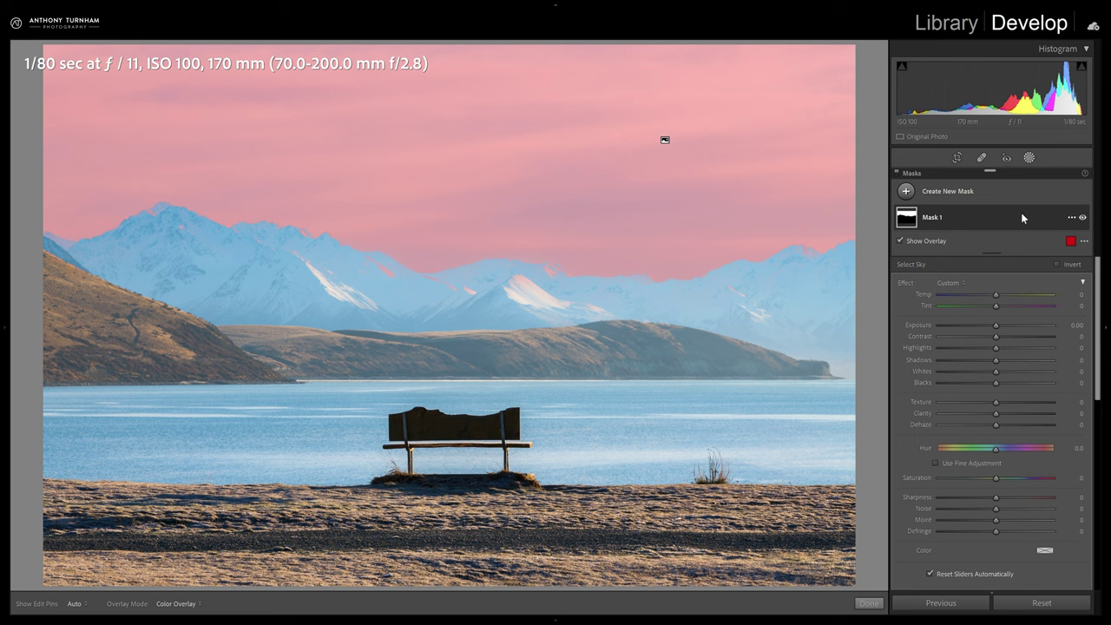
Step: Set the sky mask to Exposure -0.29, Temp -14, Tint 2, Contrast 19, Highlights -21, Whites 6
mouse_move(996, 325)
mouse_down()
mouse_move(935, 319)
mouse_move(1017, 312)
mouse_move(952, 311)
mouse_move(993, 328)
mouse_up()
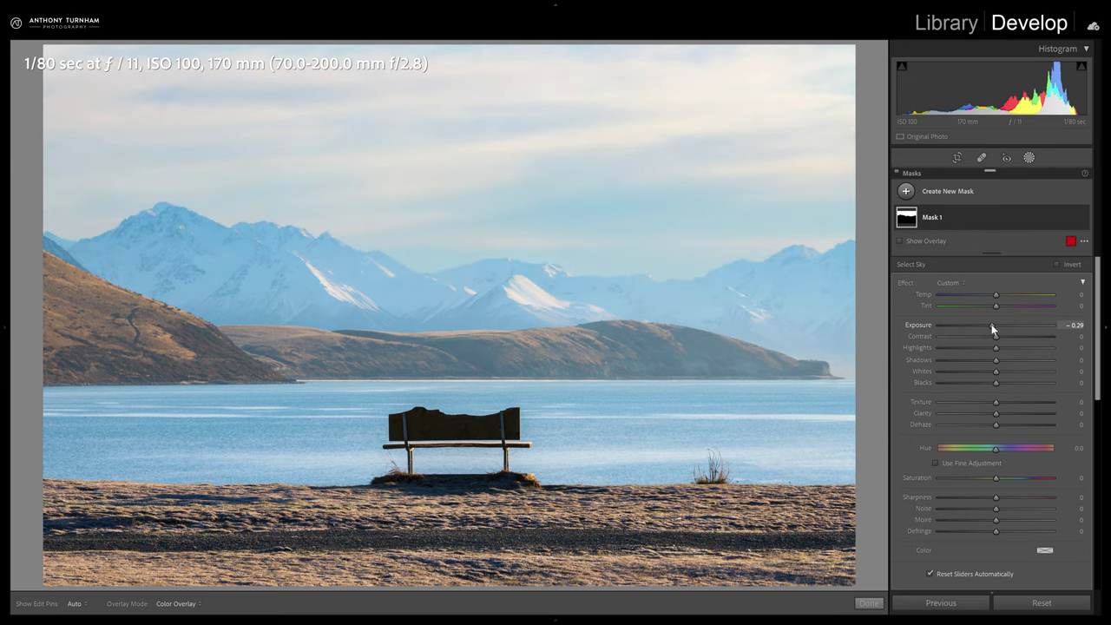
drag(994, 295, 987, 295)
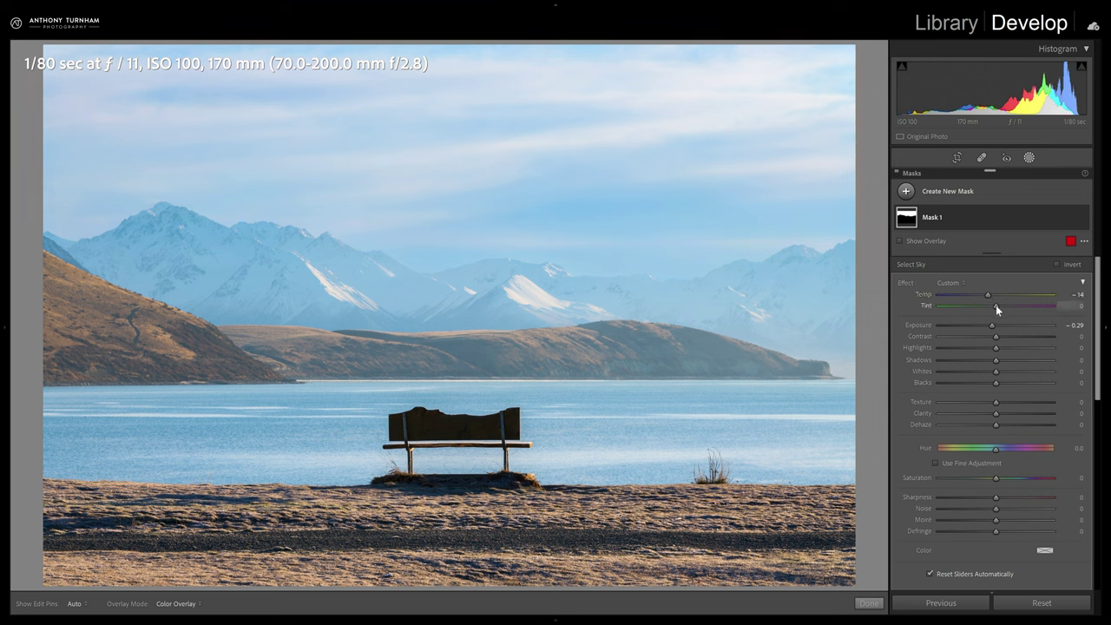
drag(996, 307, 997, 306)
mouse_move(997, 336)
mouse_down()
mouse_move(1016, 338)
mouse_move(981, 344)
mouse_up()
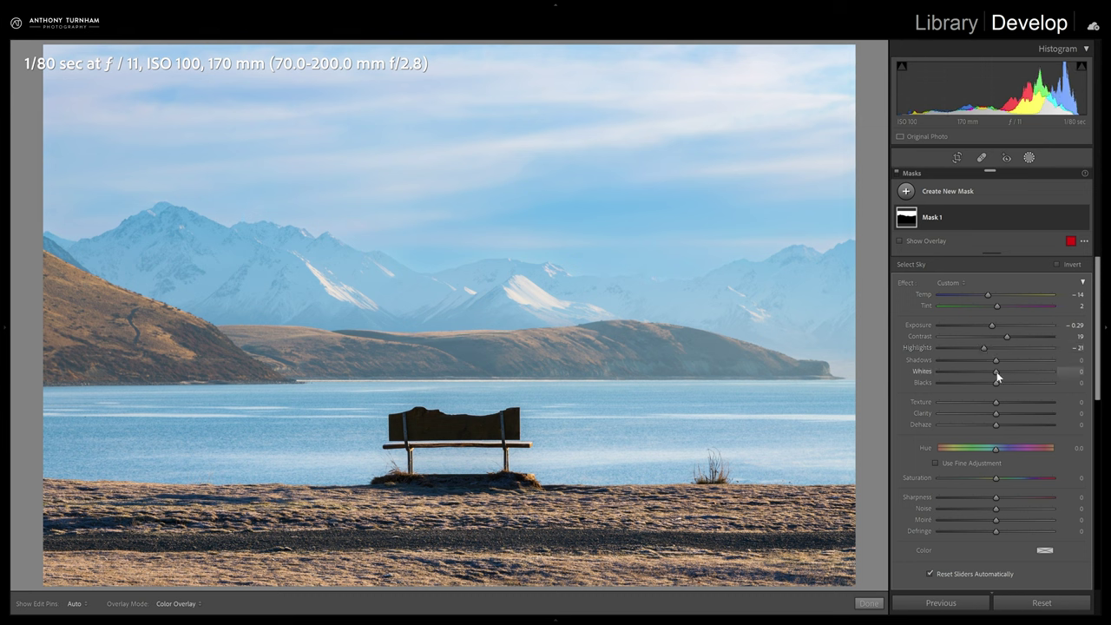
drag(995, 371, 1000, 374)
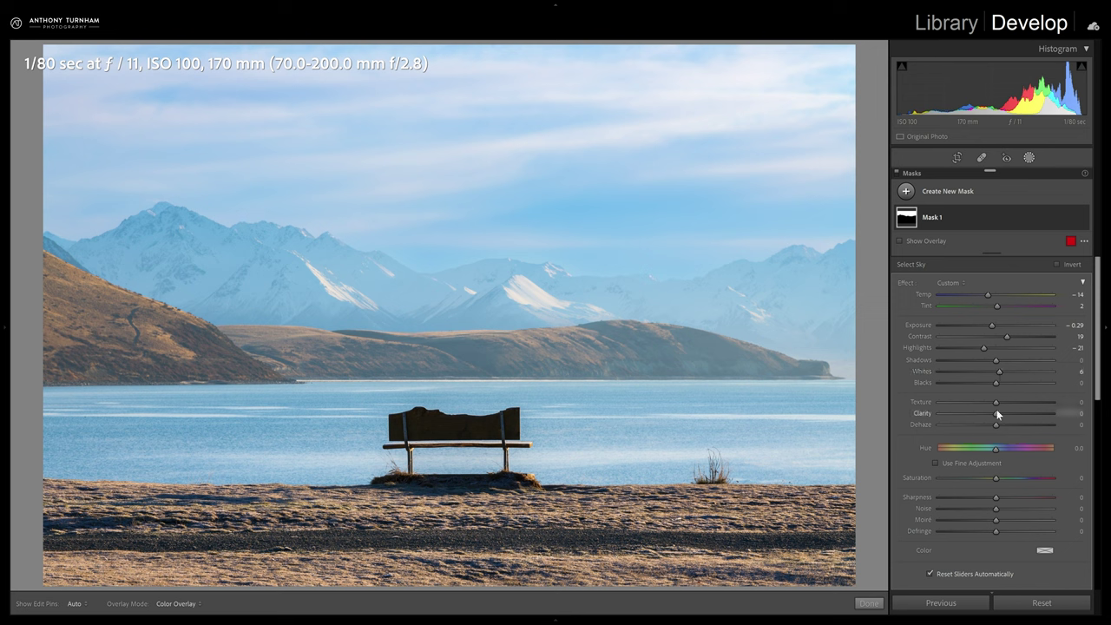
Step: Soften the sky mask with Clarity -63
drag(1000, 413, 1060, 413)
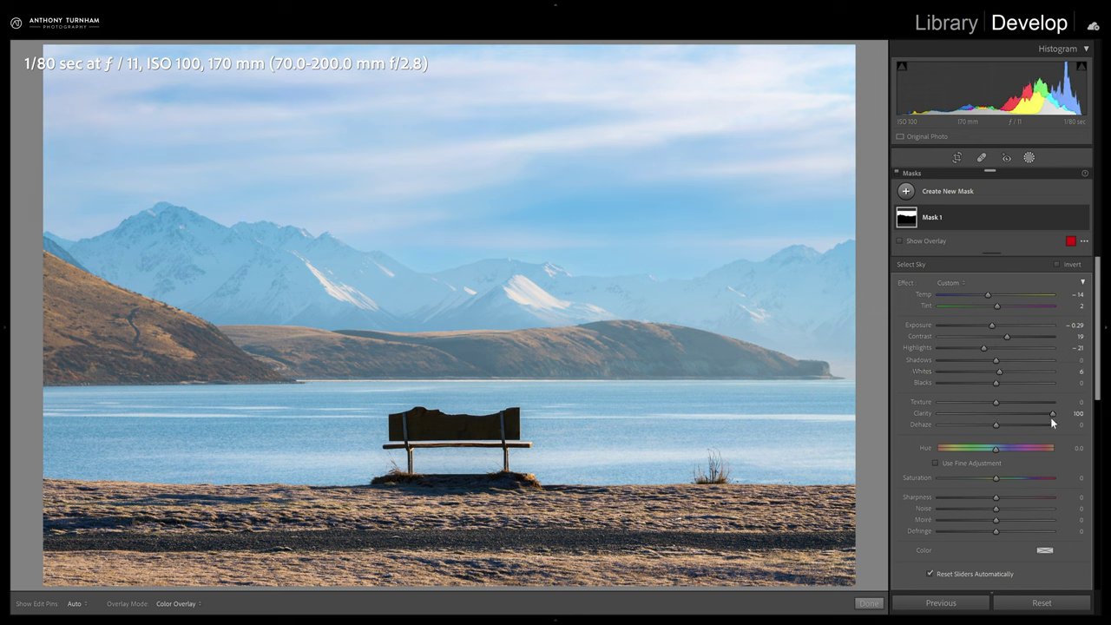
drag(1049, 414, 995, 417)
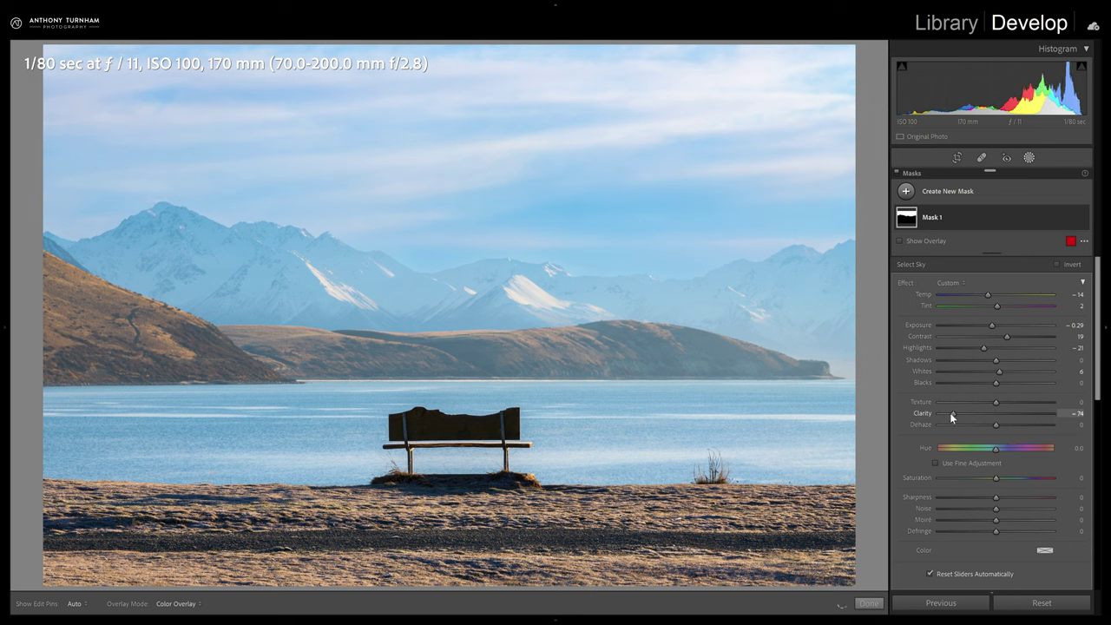
drag(958, 414, 964, 414)
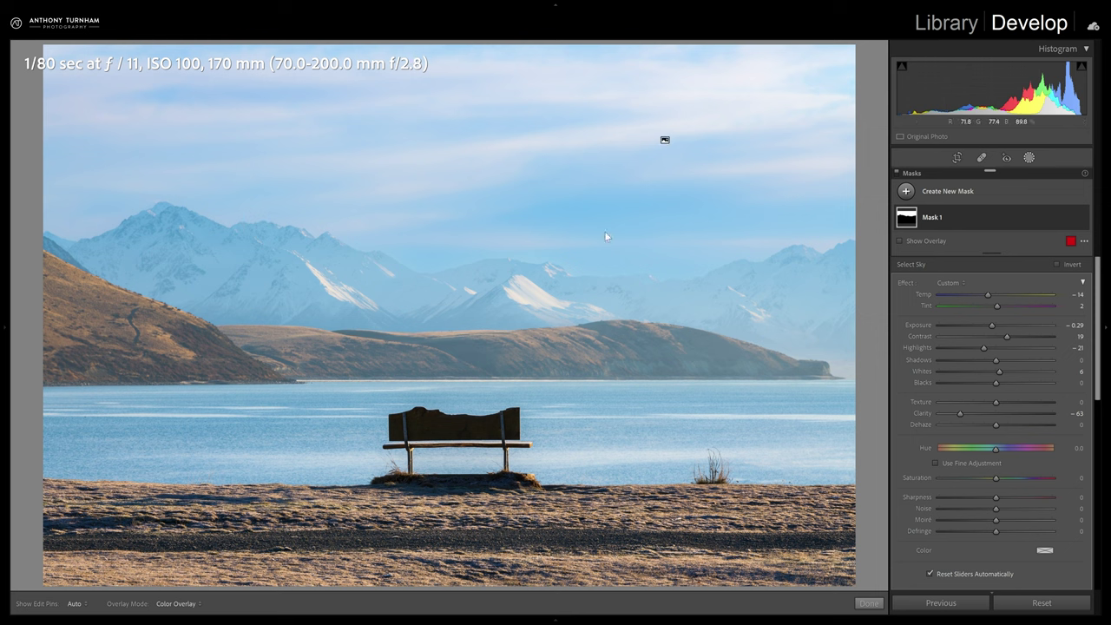
click(977, 218)
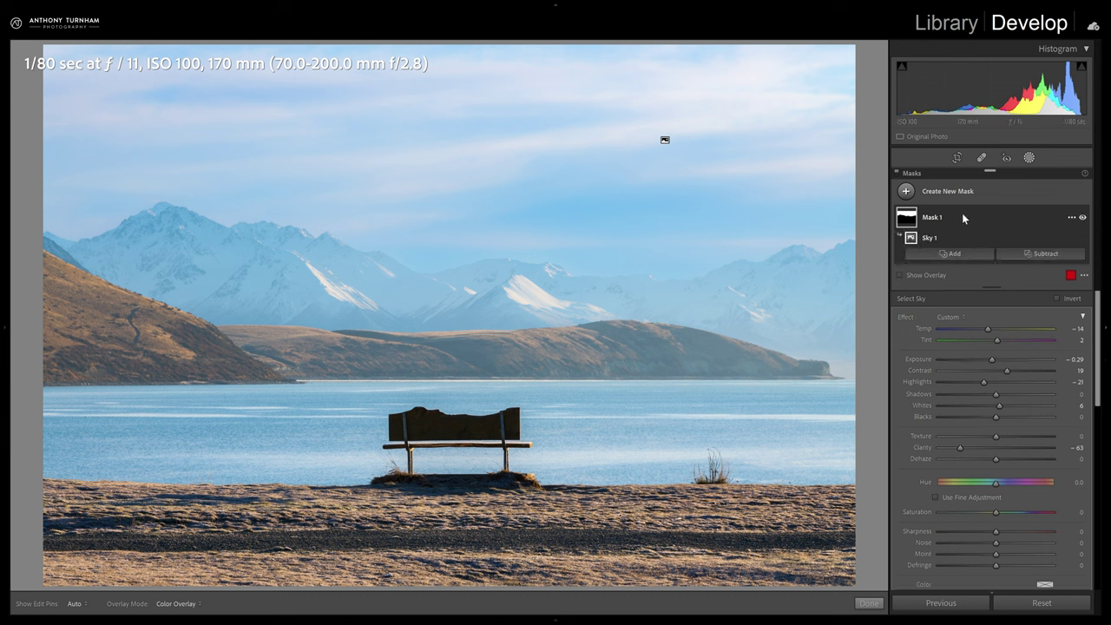
Step: Subtract a linear gradient from Mask 1 so it fades out above the mountain peaks
click(1016, 257)
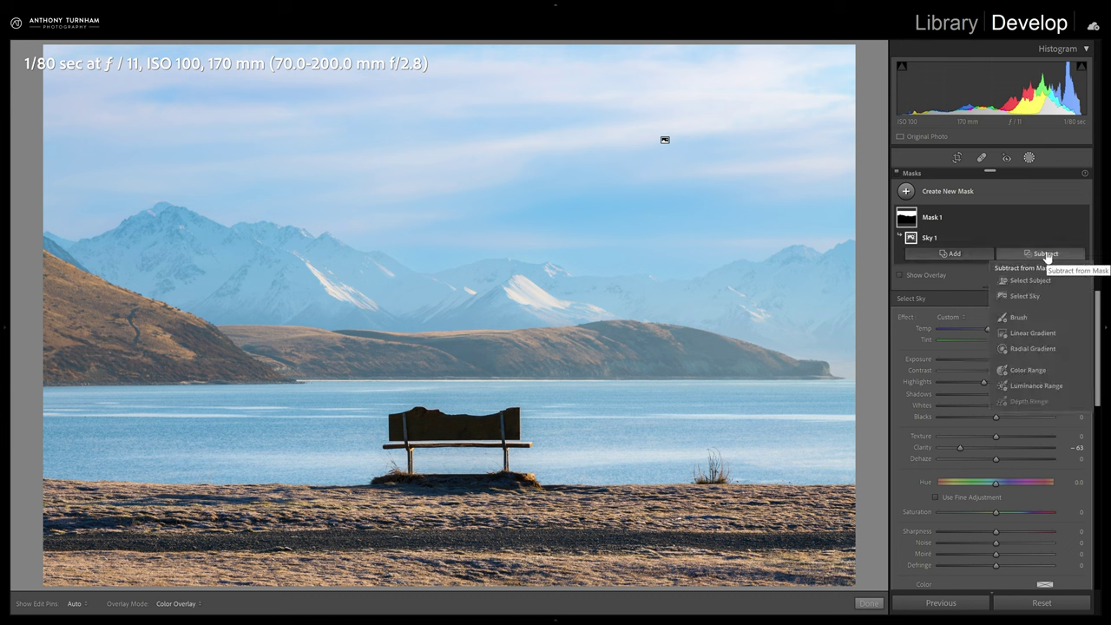
click(1033, 332)
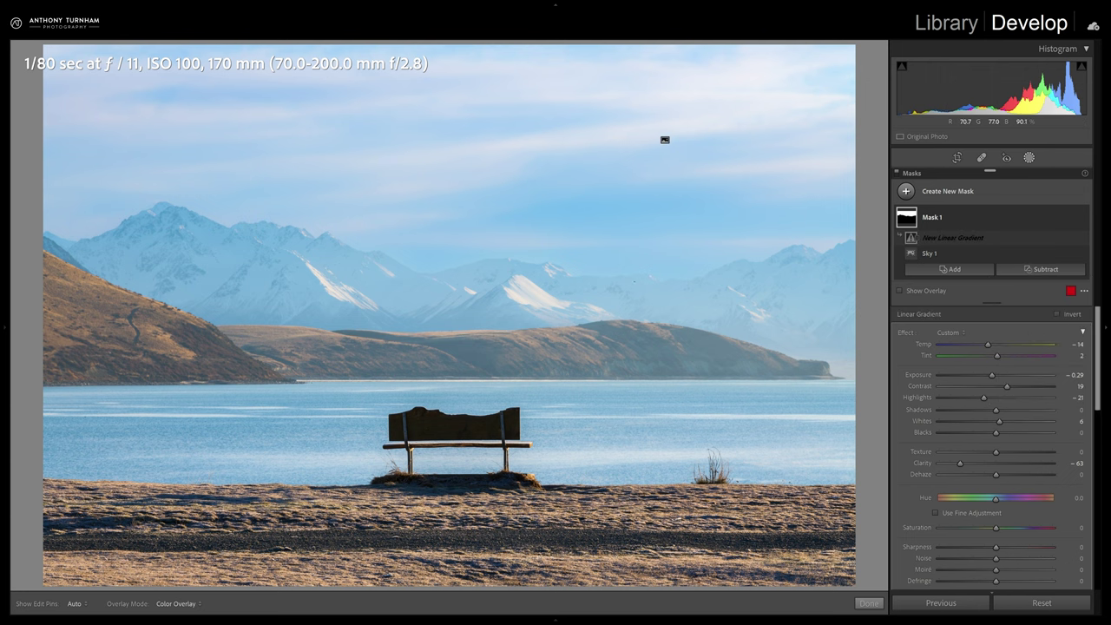
drag(642, 268, 643, 183)
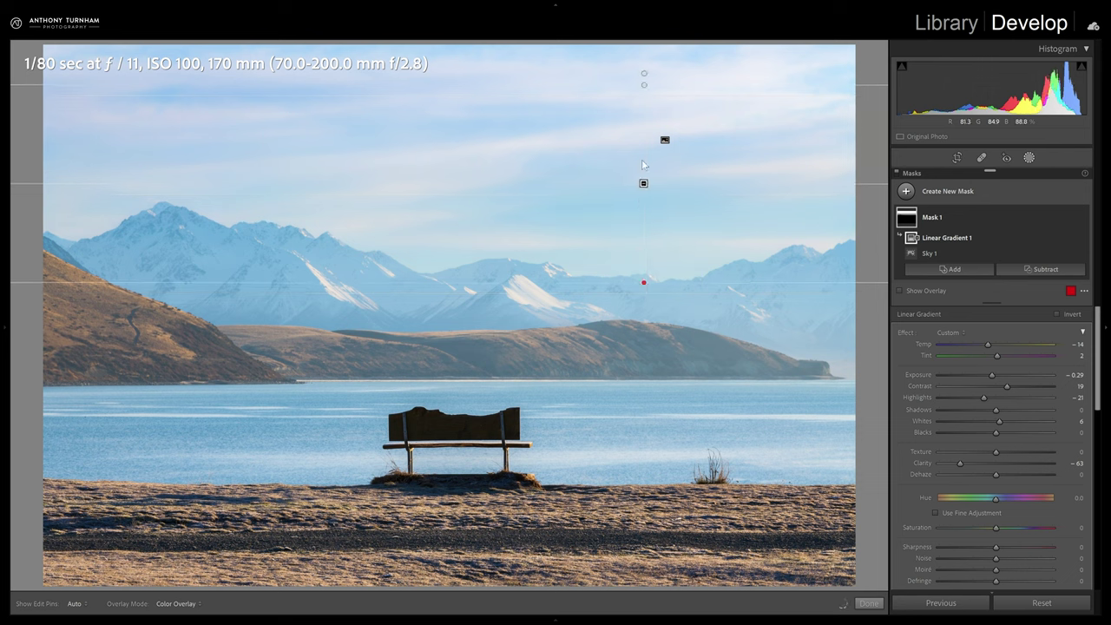
drag(682, 84, 699, 123)
mouse_move(930, 219)
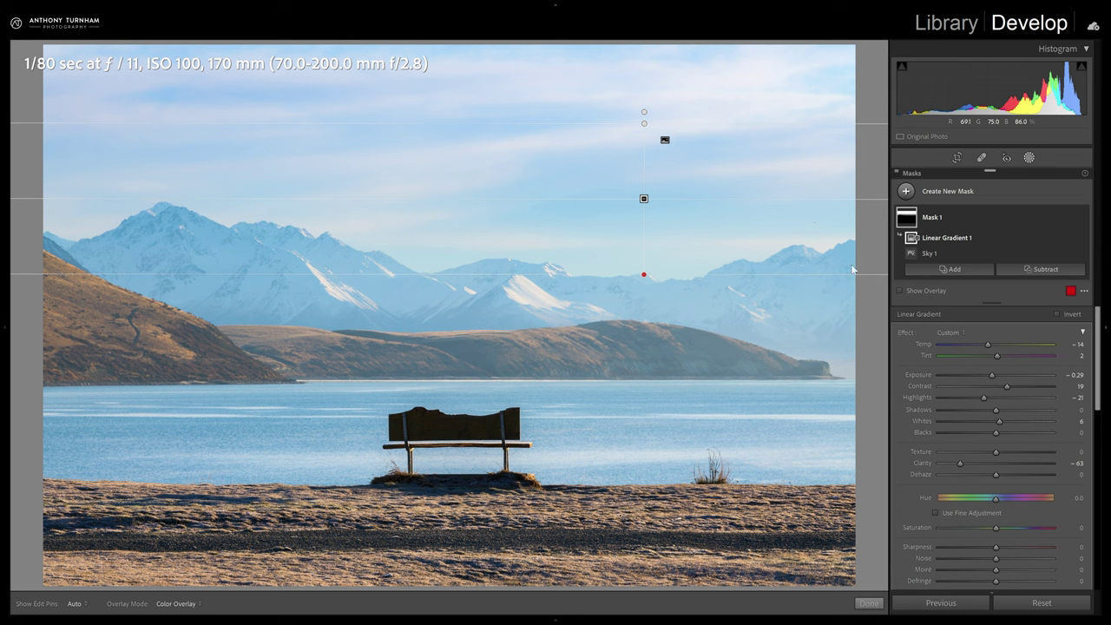
click(972, 192)
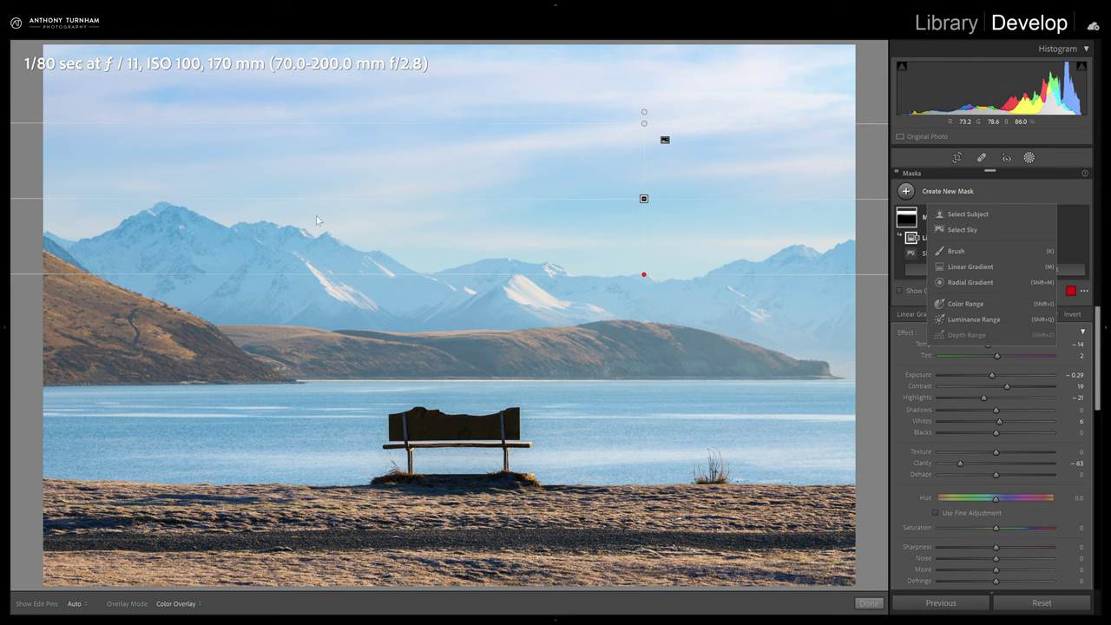
Step: Add a new Select Sky mask and rename it 'Mountain Edit'
click(272, 161)
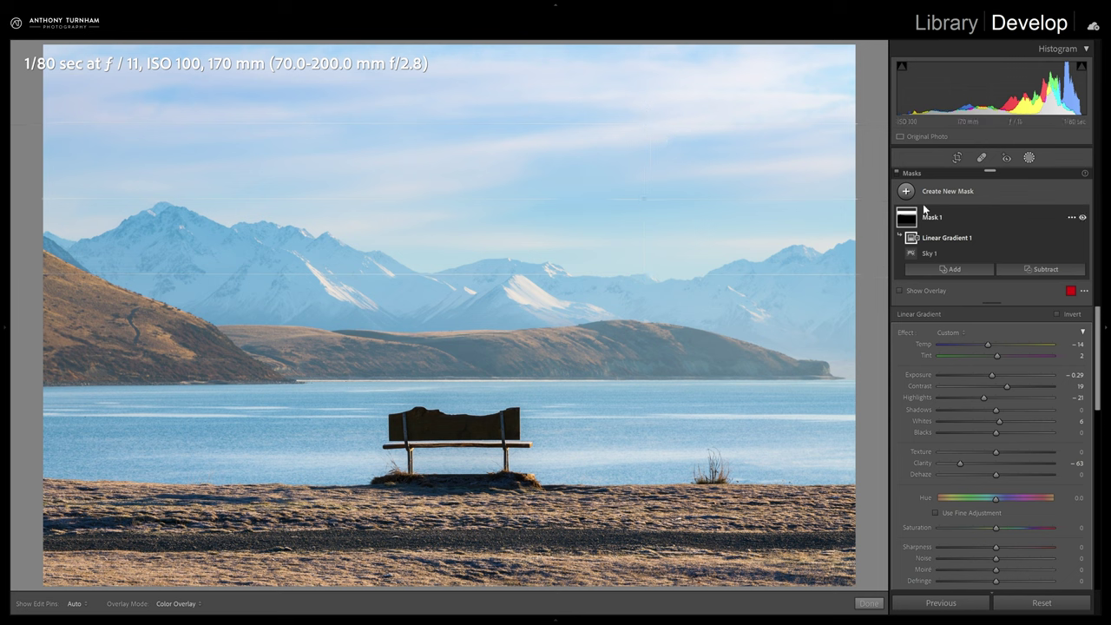
click(955, 199)
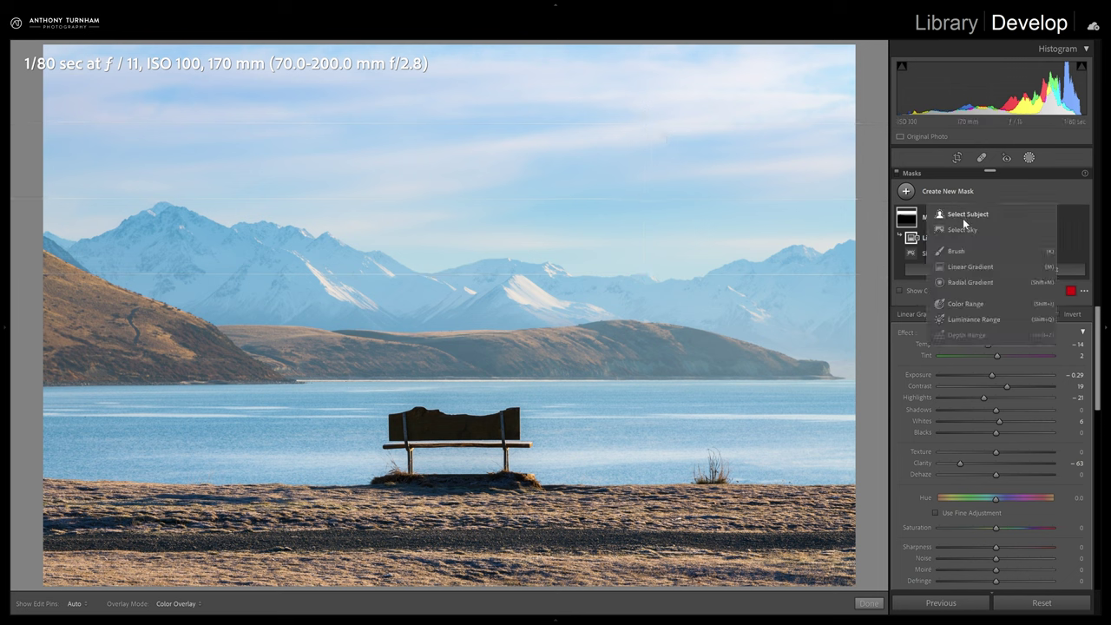
click(975, 236)
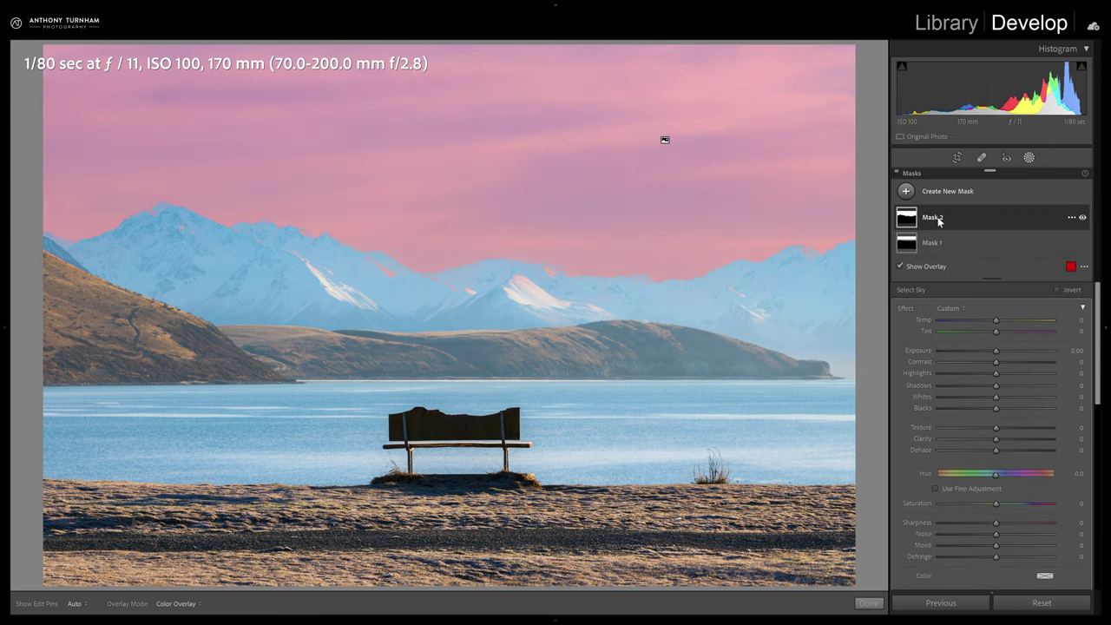
double_click(938, 221)
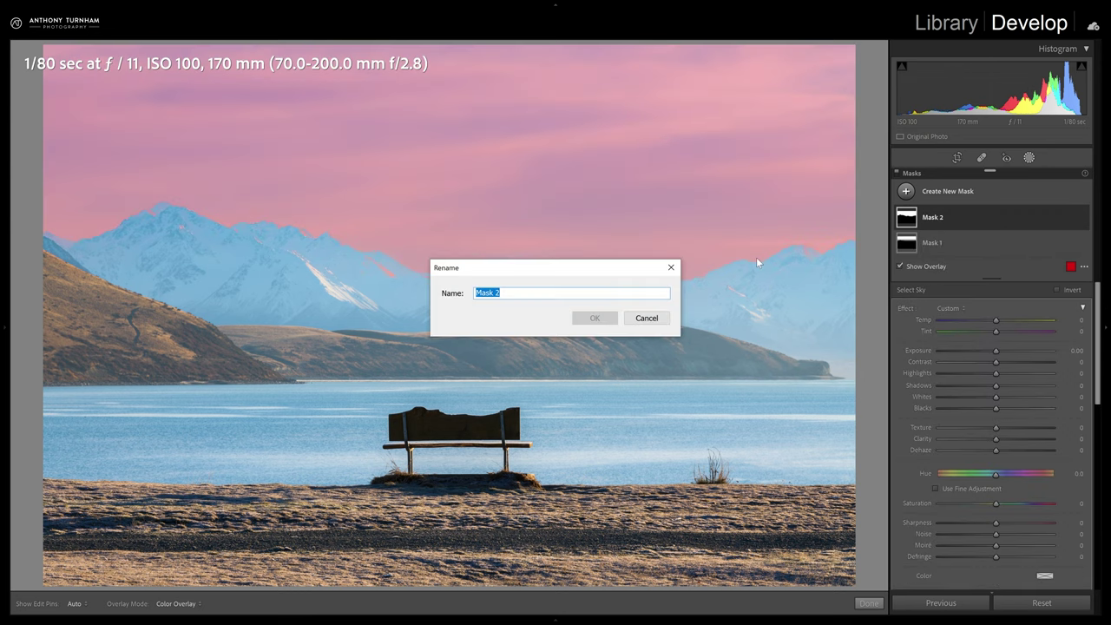
text(Mountain Edit)
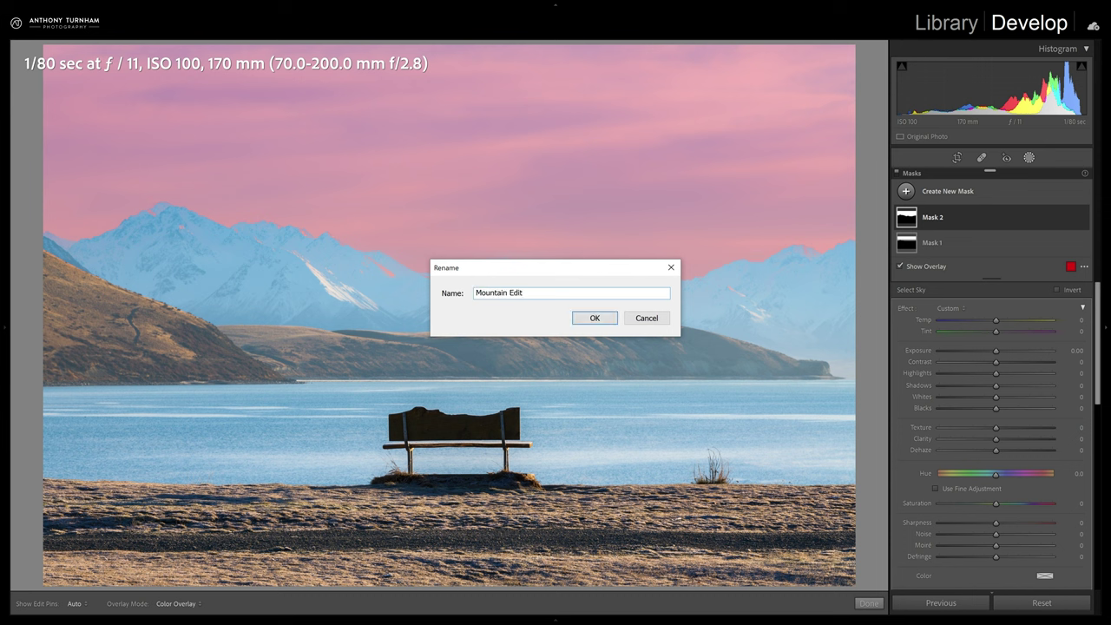
key(Return)
Step: Invert the Sky 1 component so Mountain Edit covers the land
mouse_move(989, 222)
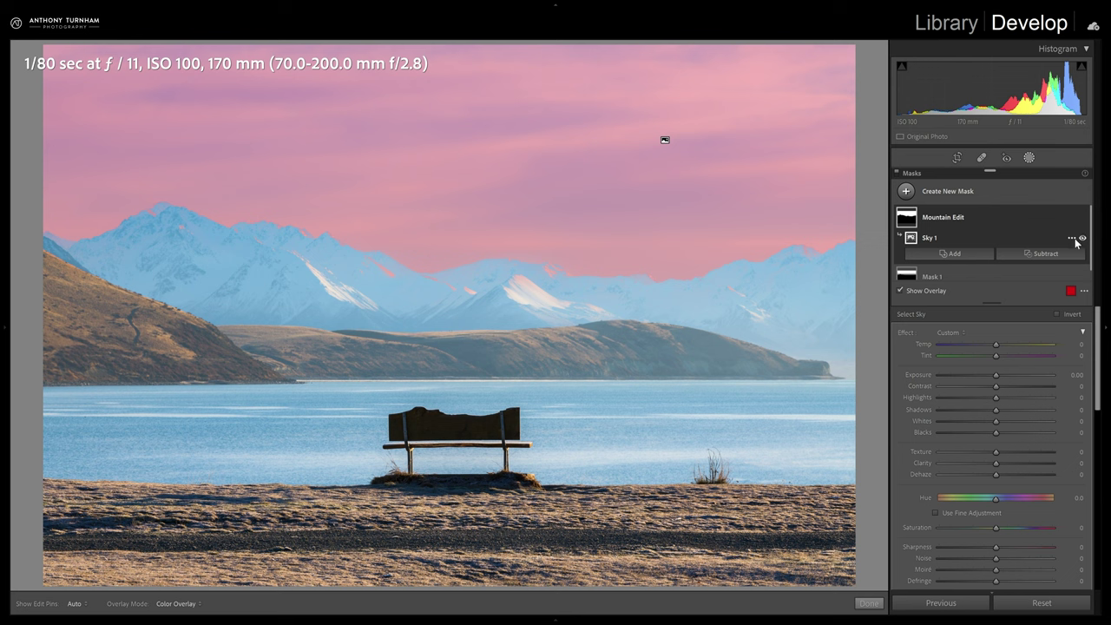
click(1071, 239)
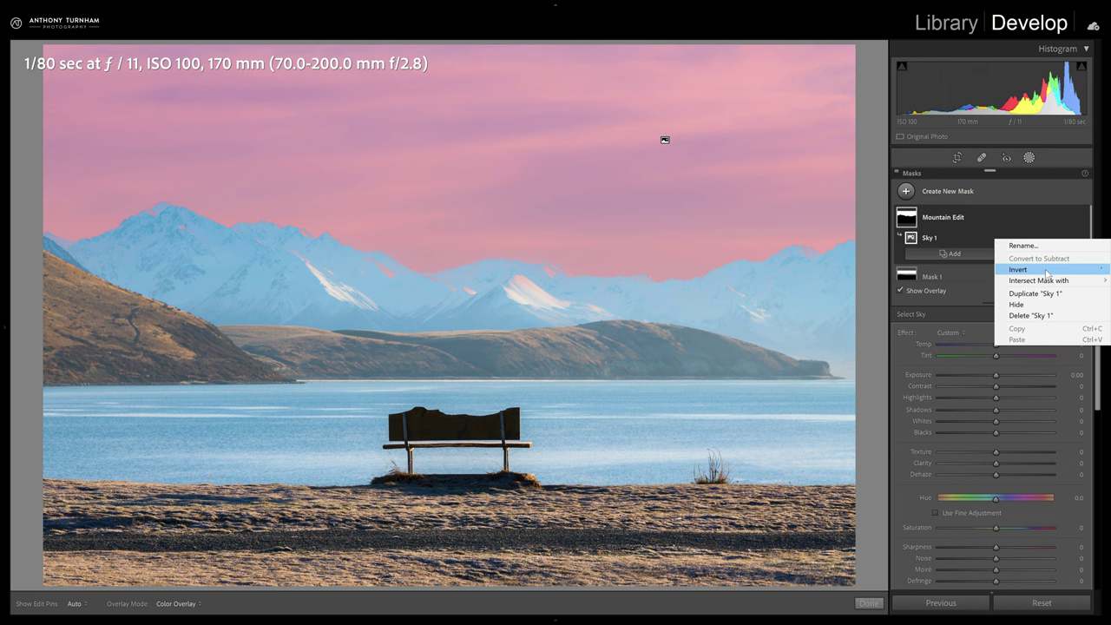
click(1045, 270)
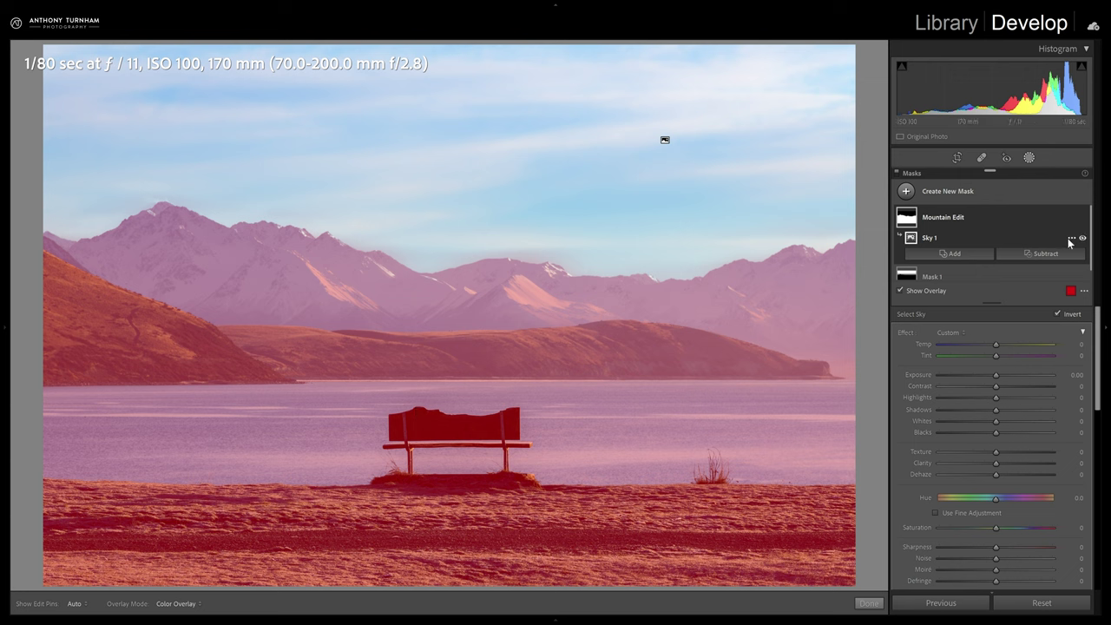
Step: Subtract a linear gradient from Mountain Edit, tightening its transition just above the lake
click(1045, 253)
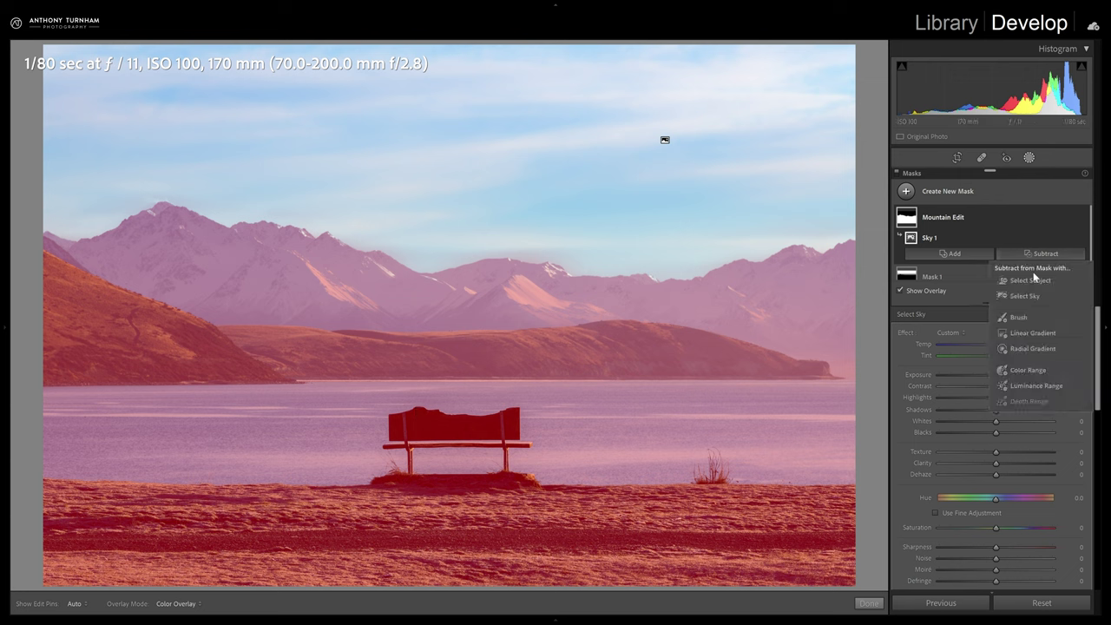
click(1035, 332)
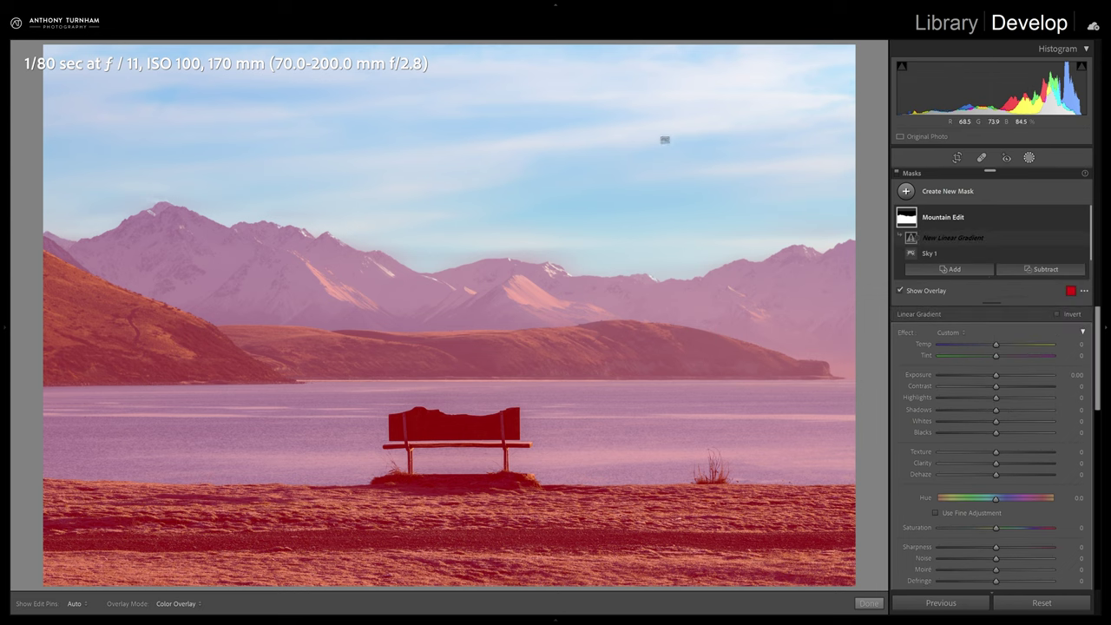
drag(482, 408, 483, 365)
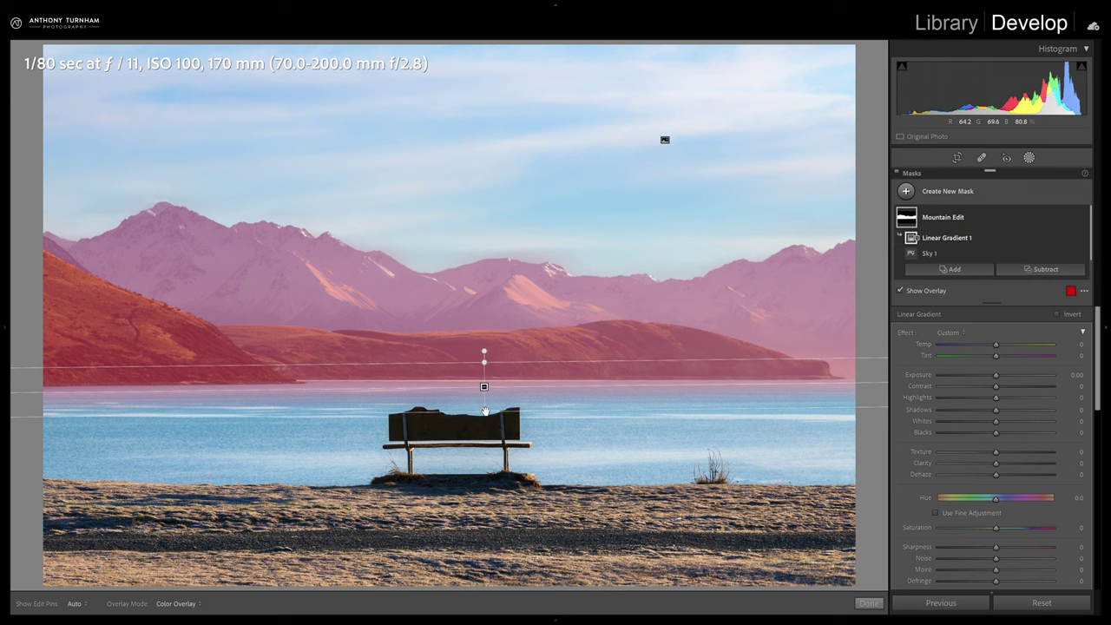
drag(484, 411, 501, 404)
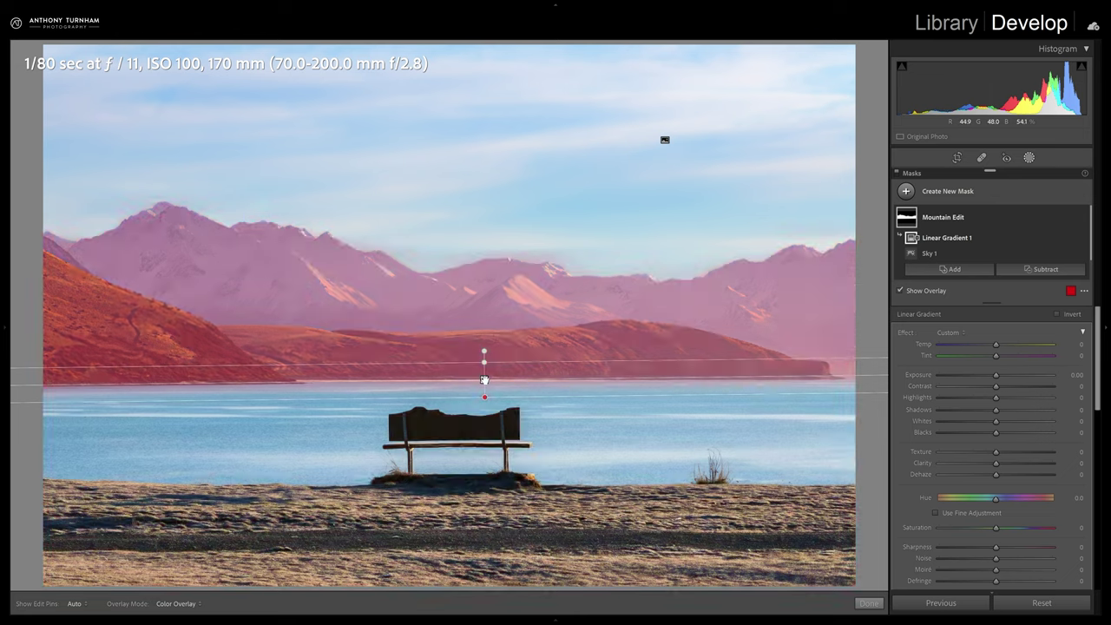
Step: Invert the gradient to cover the mountains and warm them with Temp 99
mouse_move(484, 380)
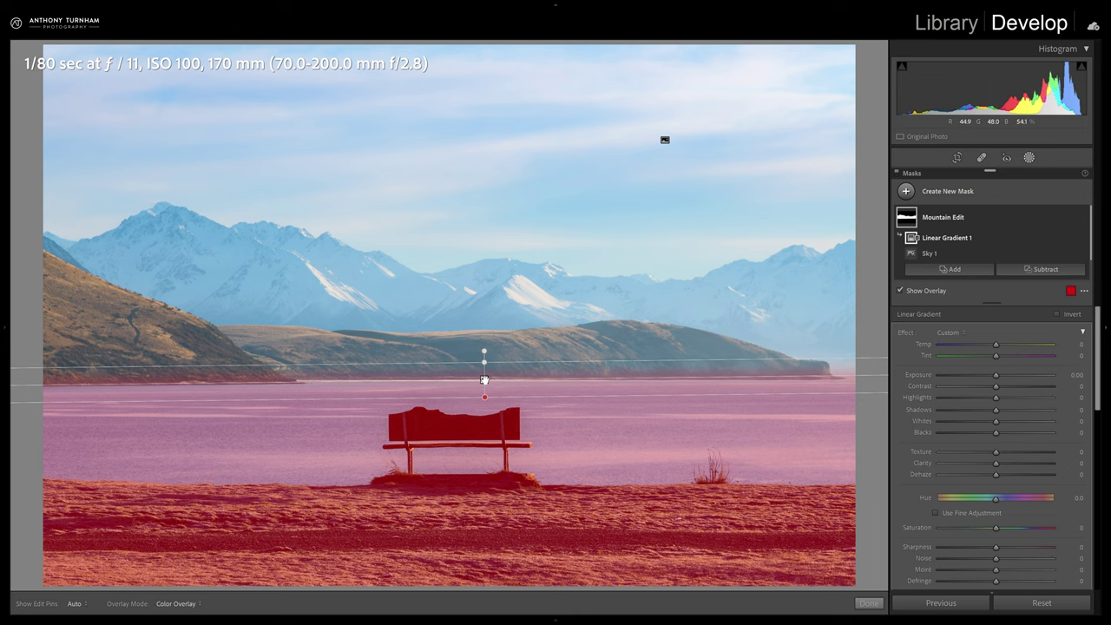
key(apostrophe)
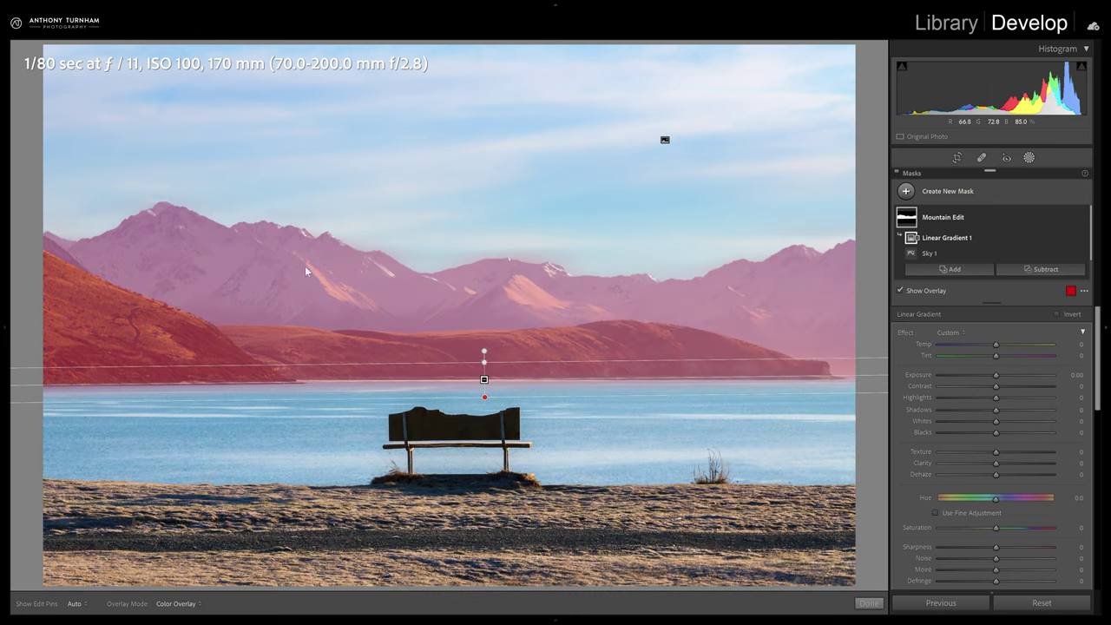
key(apostrophe)
key(apostrophe)
drag(477, 376, 512, 379)
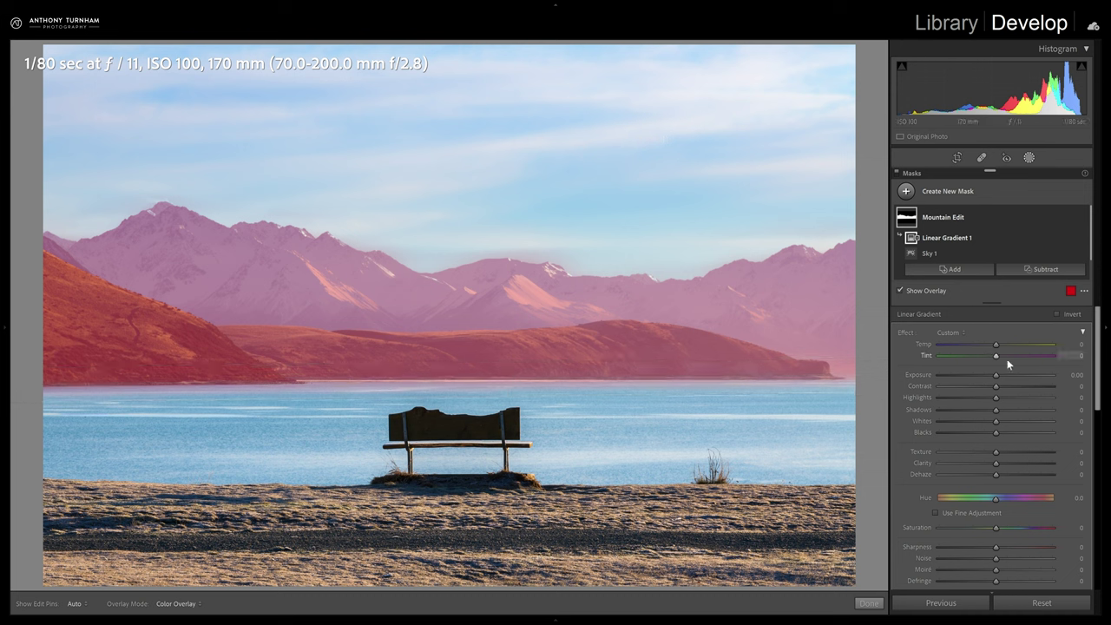
key(o)
drag(997, 343, 1054, 346)
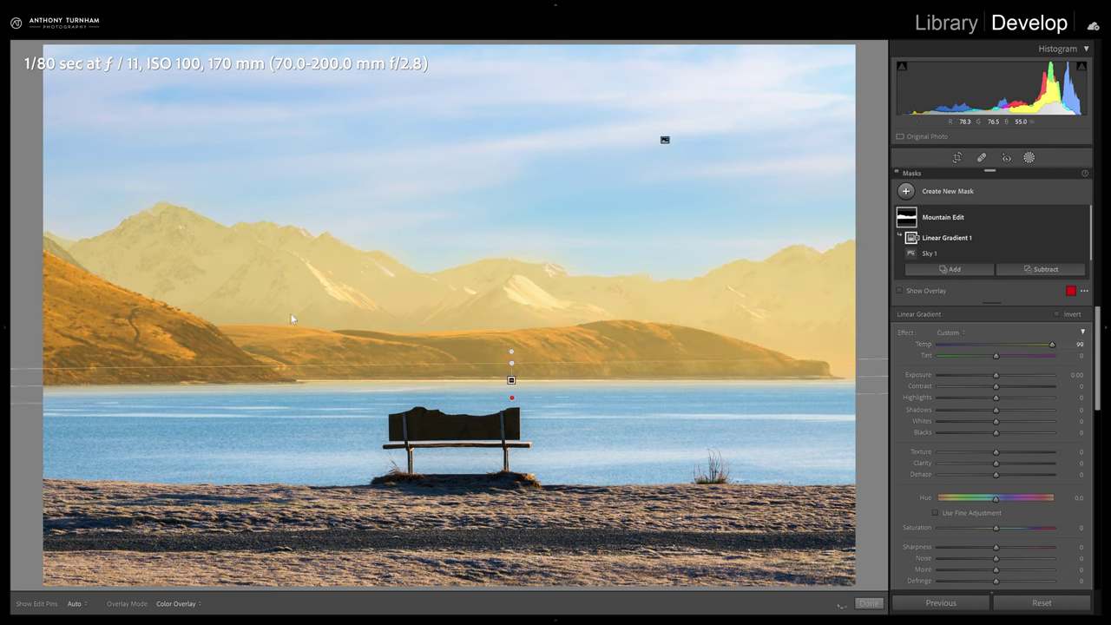
Step: Reset the gradient's Temp to 0 and trial maximum Clarity before resetting it
double_click(1053, 344)
key(o)
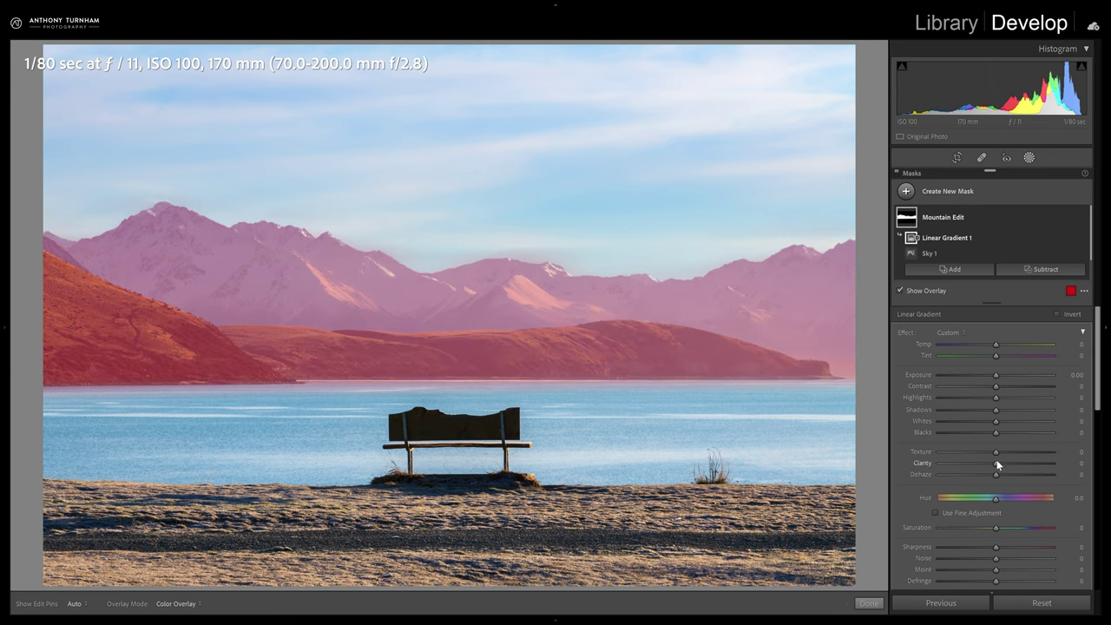
key(o)
drag(996, 461, 1054, 467)
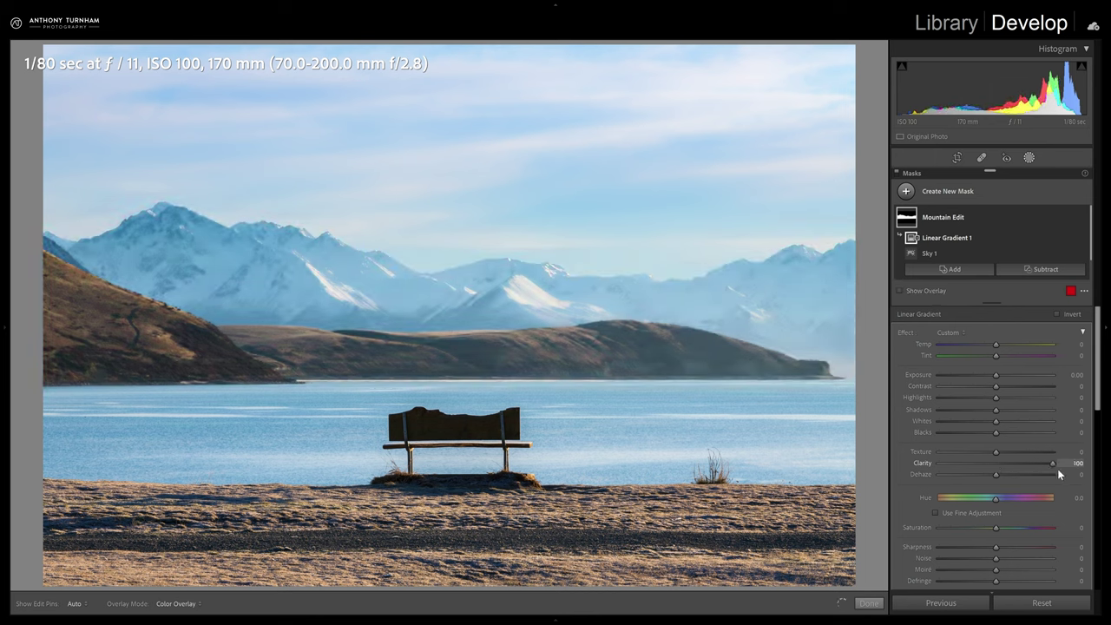
drag(1056, 469, 1056, 469)
double_click(1052, 461)
Step: Give the mountains Dehaze 15 and Clarity 67
key(o)
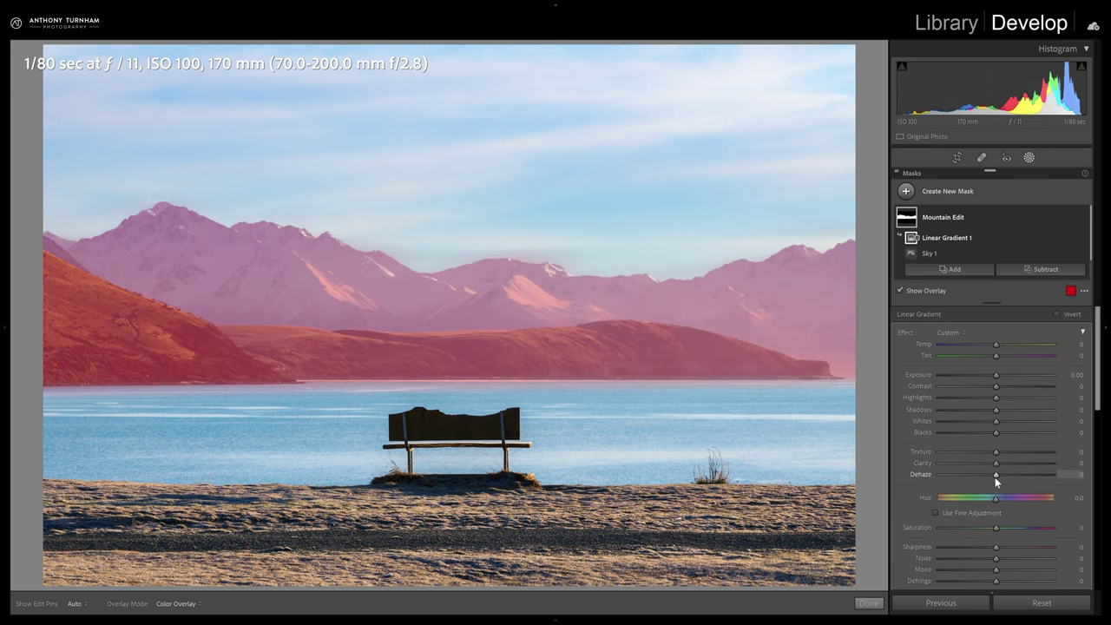
key(o)
mouse_move(996, 474)
mouse_down()
mouse_move(1041, 475)
mouse_move(1005, 477)
mouse_up()
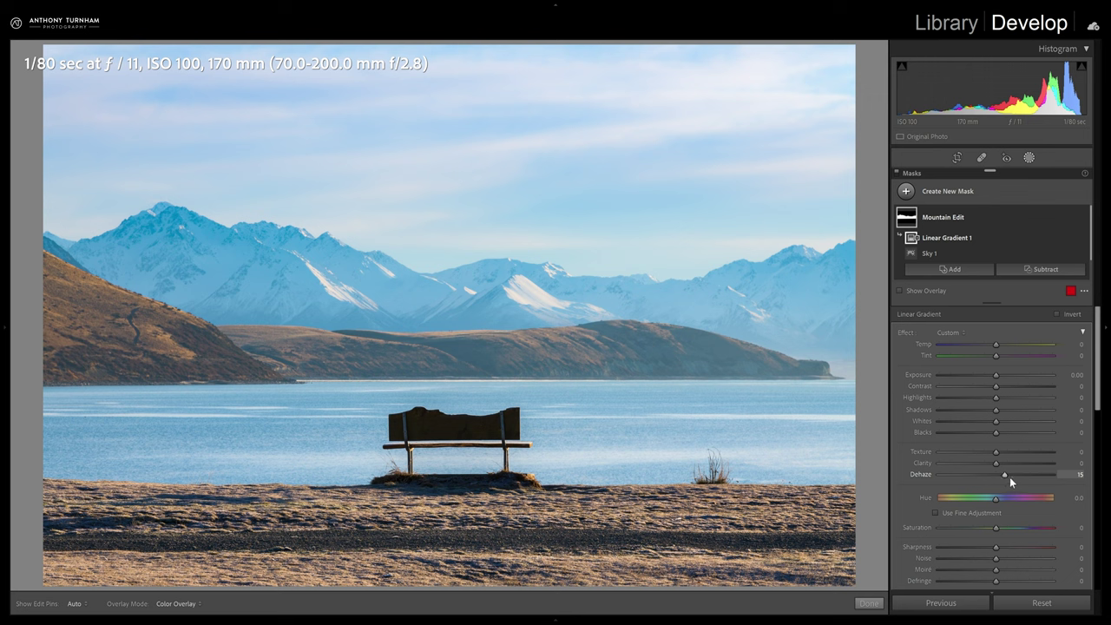
drag(994, 464, 1034, 463)
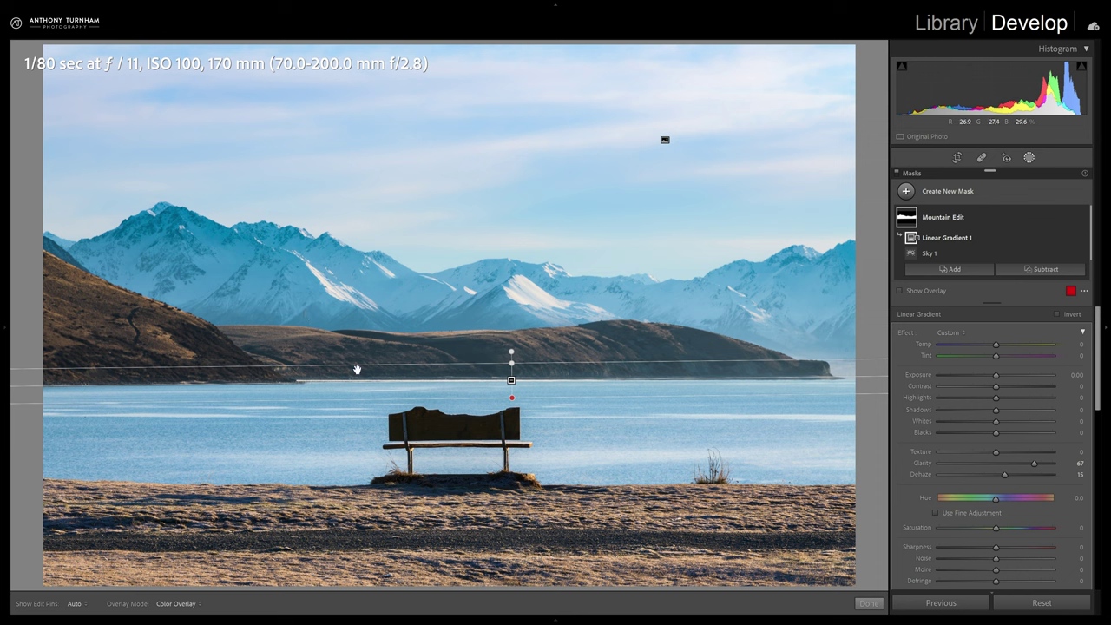
Step: Subtract a brush stroke from Mountain Edit along the hill ridge
click(1005, 269)
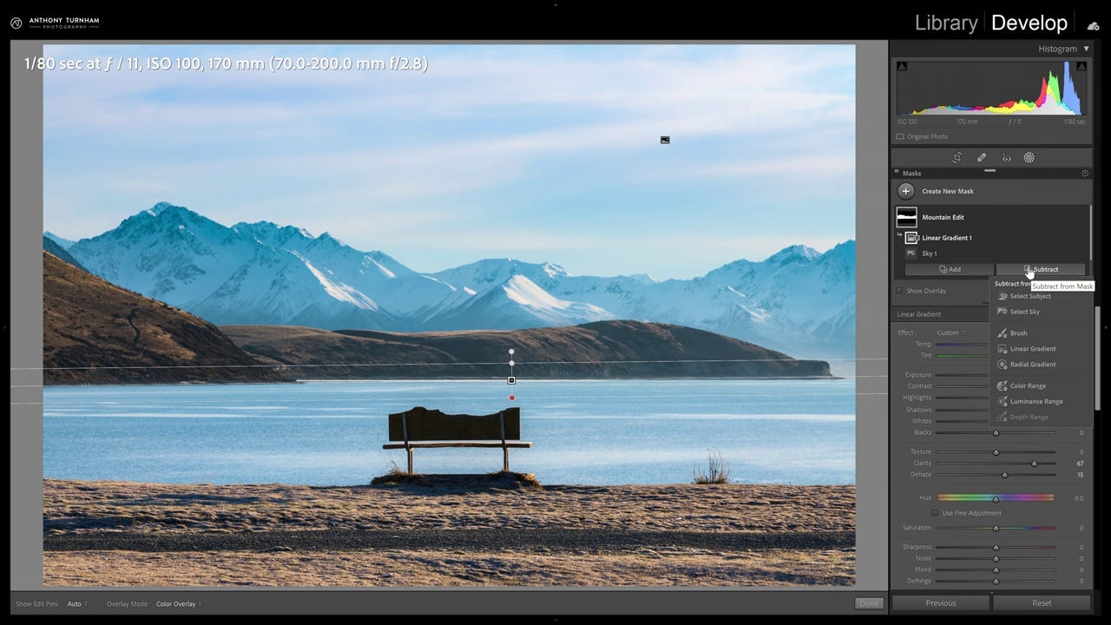
click(1025, 334)
mouse_move(816, 383)
mouse_down()
mouse_move(704, 349)
mouse_move(349, 356)
mouse_move(205, 348)
mouse_move(170, 329)
mouse_move(244, 369)
mouse_move(48, 366)
mouse_move(138, 383)
mouse_move(380, 380)
mouse_move(433, 359)
mouse_move(637, 340)
mouse_move(812, 398)
mouse_move(868, 397)
mouse_up()
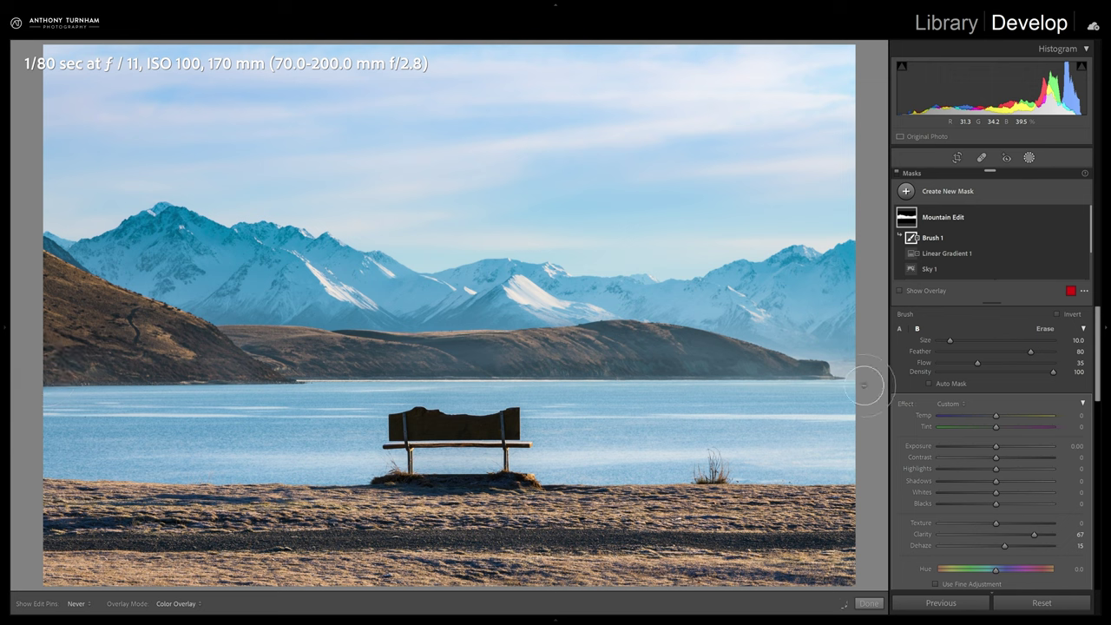
Step: Compare Mountain Edit on and off, then raise its Exposure to 0.25
key(h)
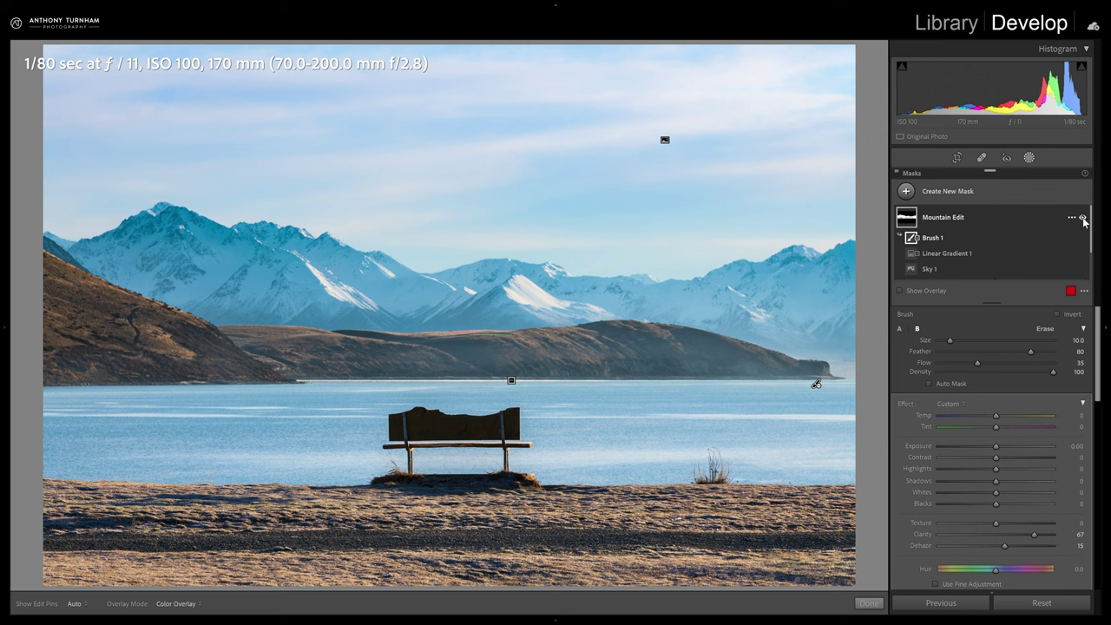
click(1082, 219)
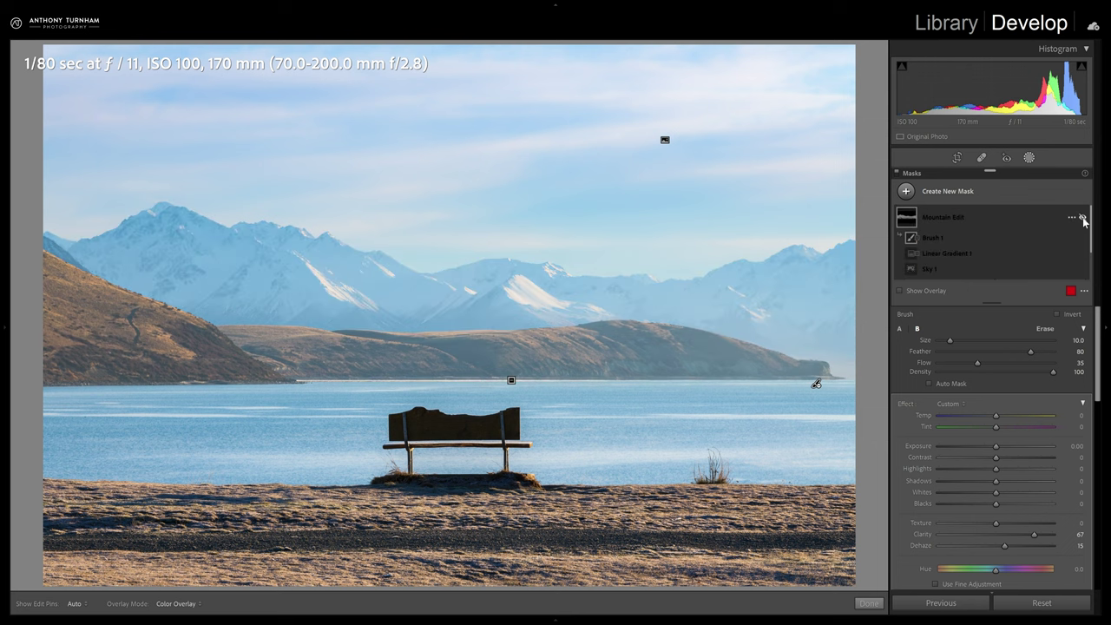
click(1083, 220)
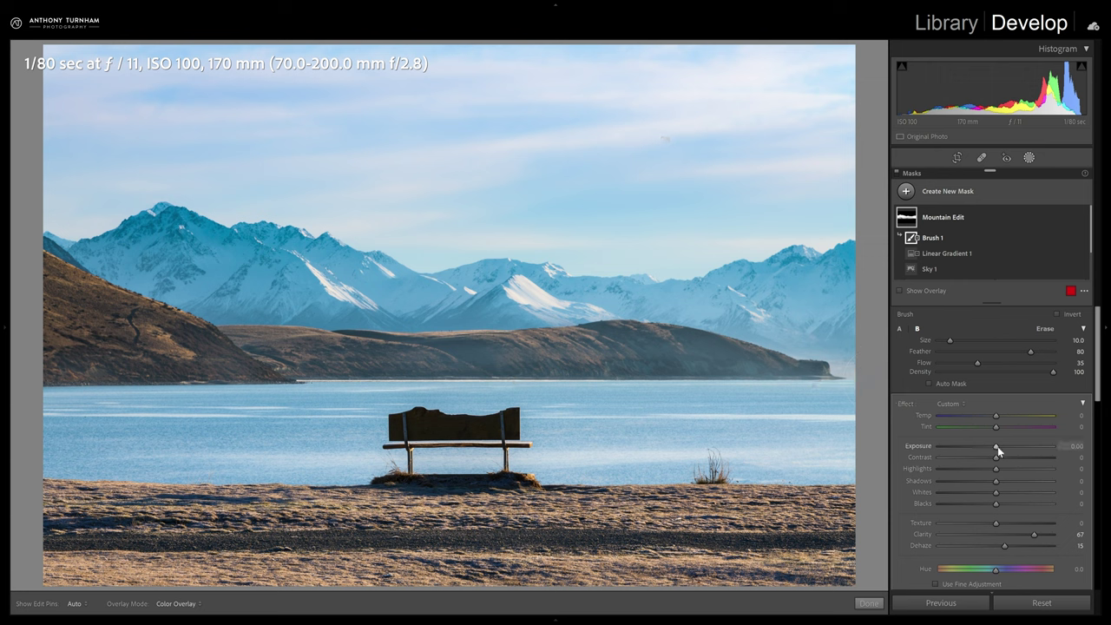
drag(998, 446, 1000, 448)
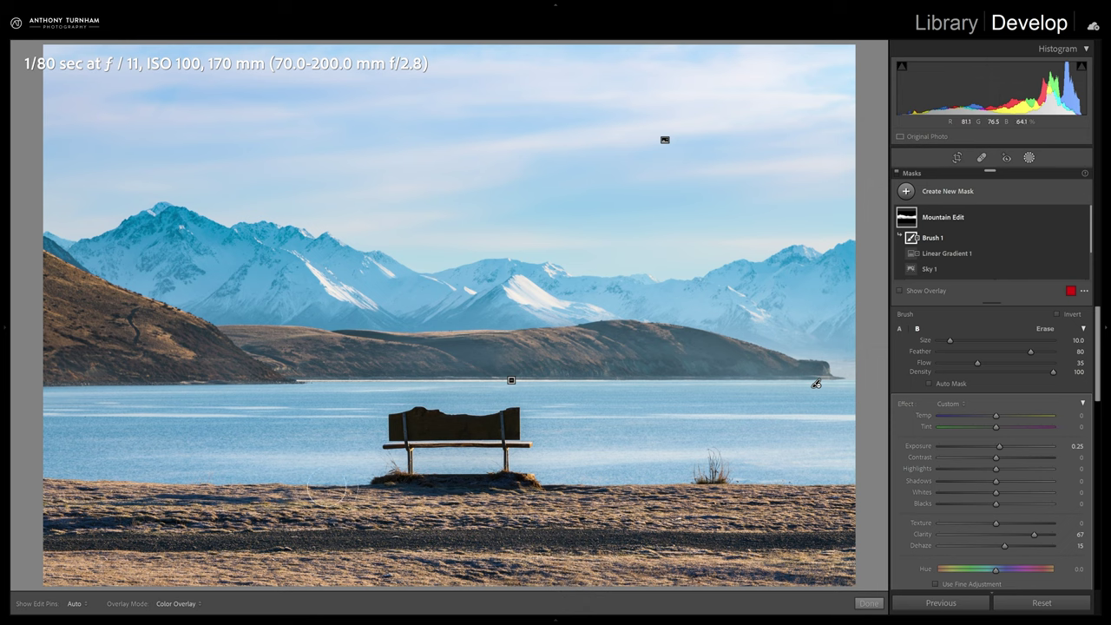
Step: Add a new linear gradient mask drawn up from the bottom over the foreground shore
key(k)
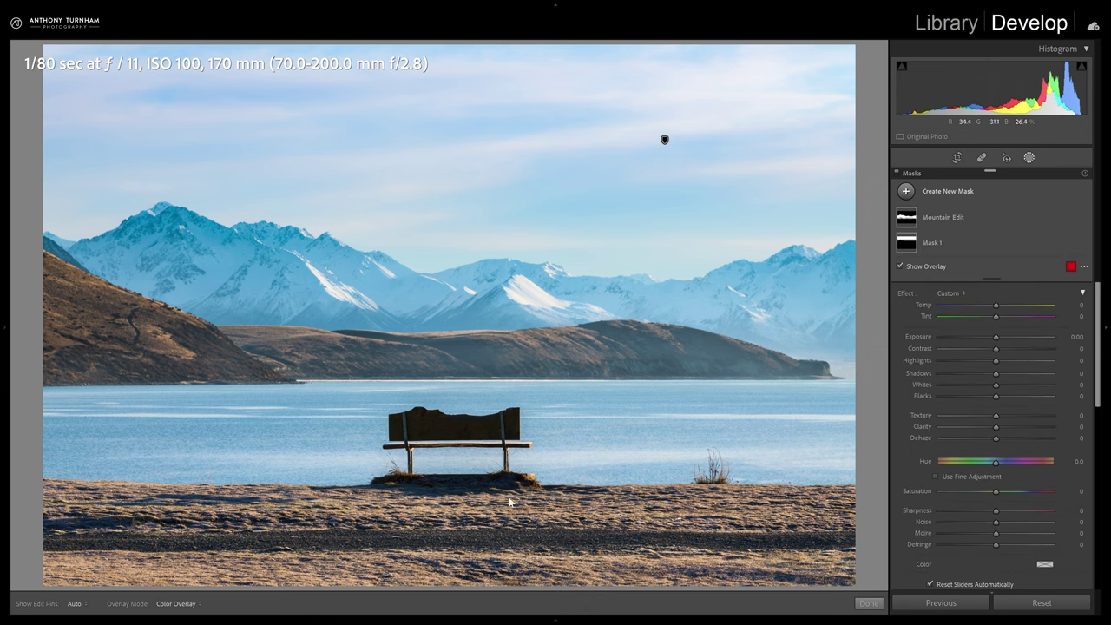
click(974, 193)
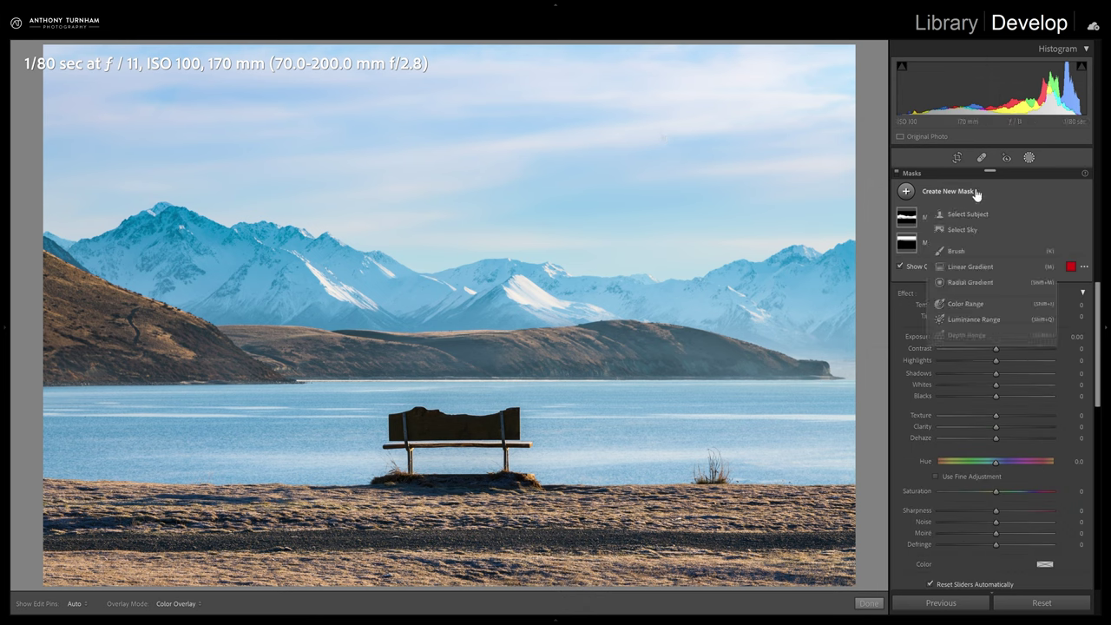
click(968, 268)
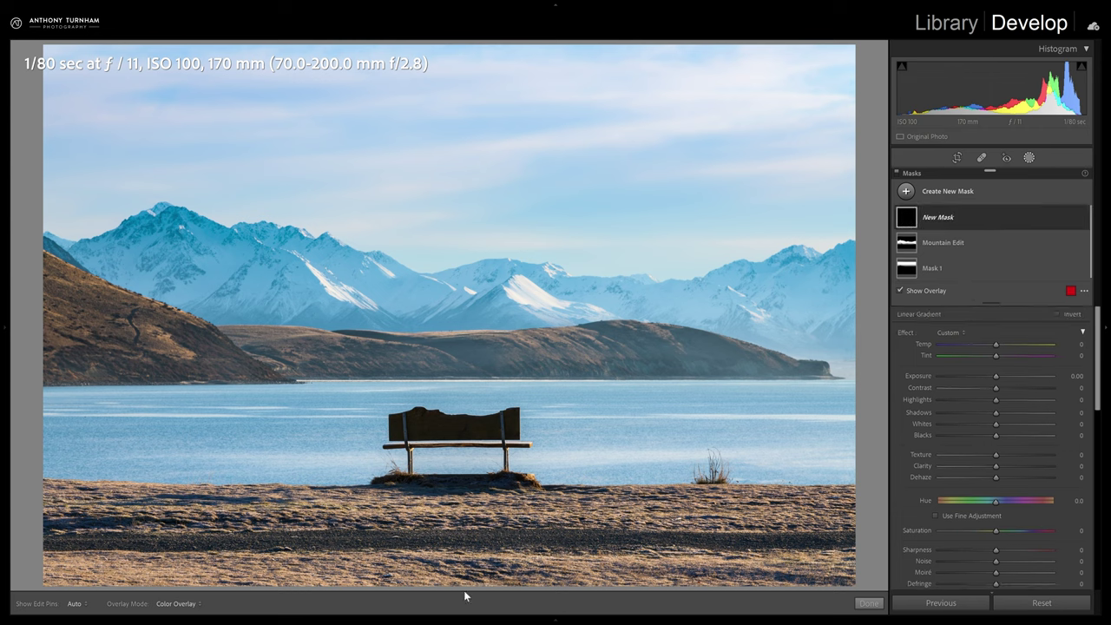
drag(464, 583, 463, 456)
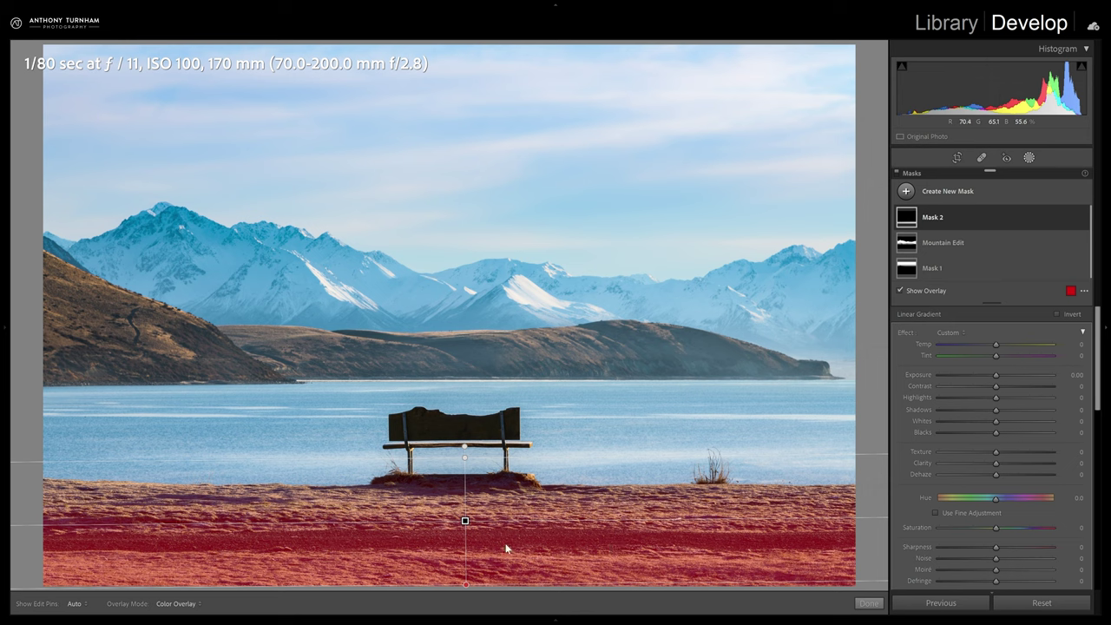
Step: Set the foreground gradient to Exposure -0.74, Highlights -50, Whites -63, Blacks 20, Clarity -54
drag(997, 377, 968, 397)
mouse_move(995, 421)
mouse_down()
mouse_move(960, 421)
mouse_move(1012, 428)
mouse_up()
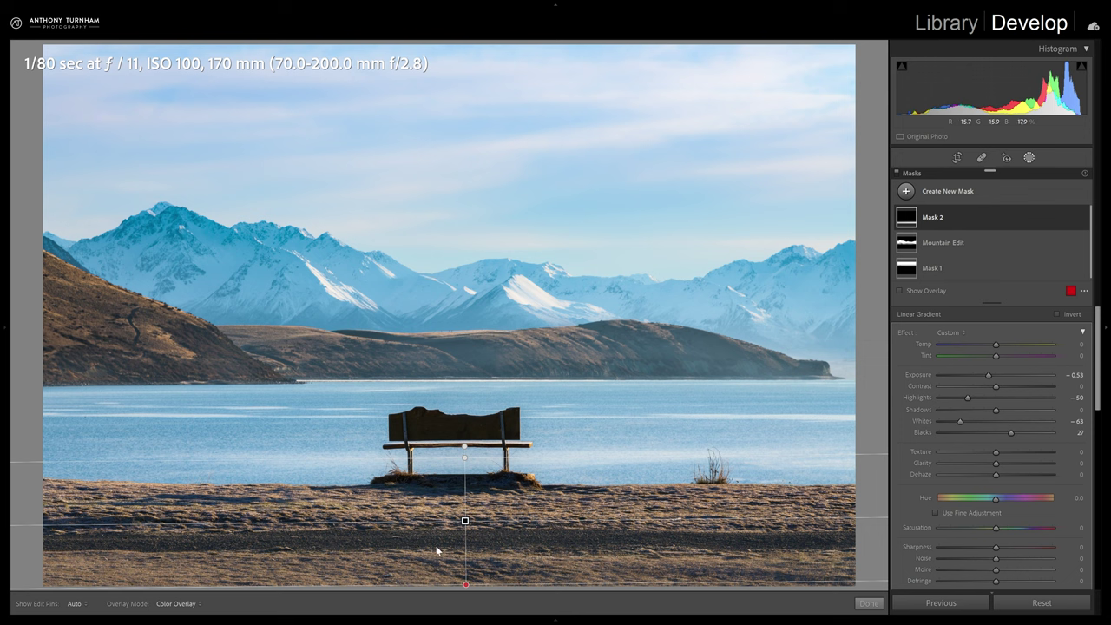
drag(988, 374, 978, 377)
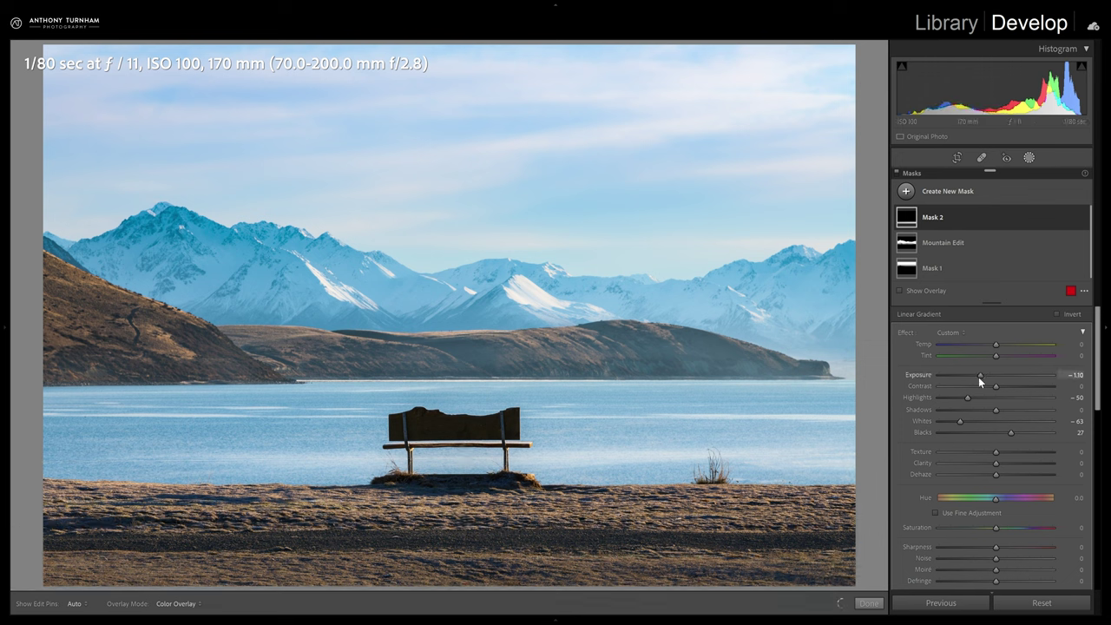
drag(1011, 432, 1019, 430)
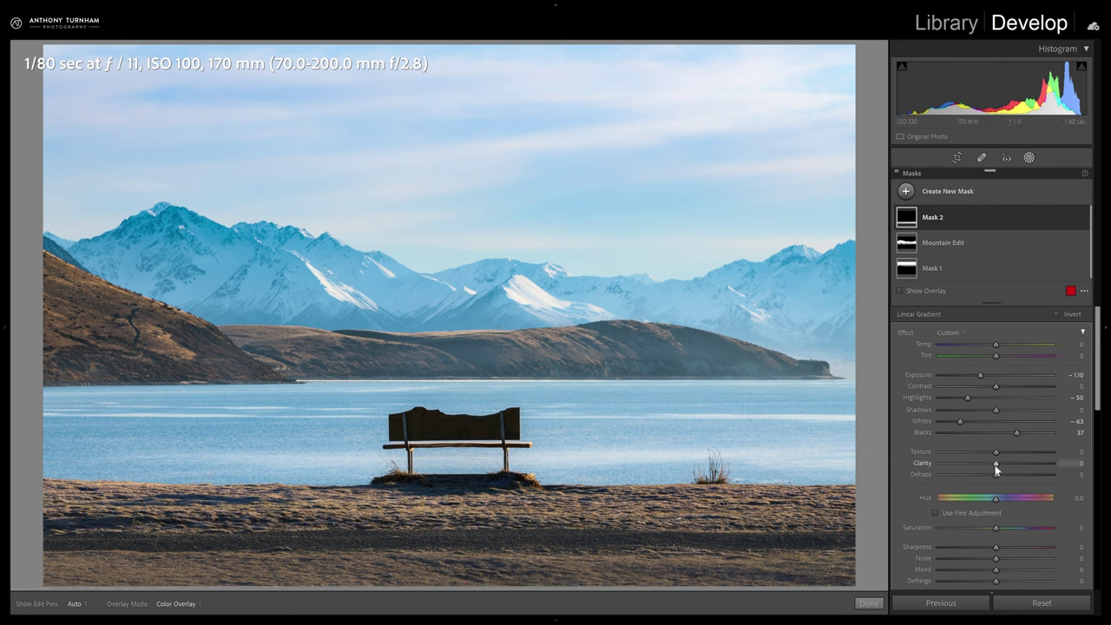
drag(991, 467, 946, 461)
drag(939, 464, 965, 468)
drag(1017, 432, 1011, 433)
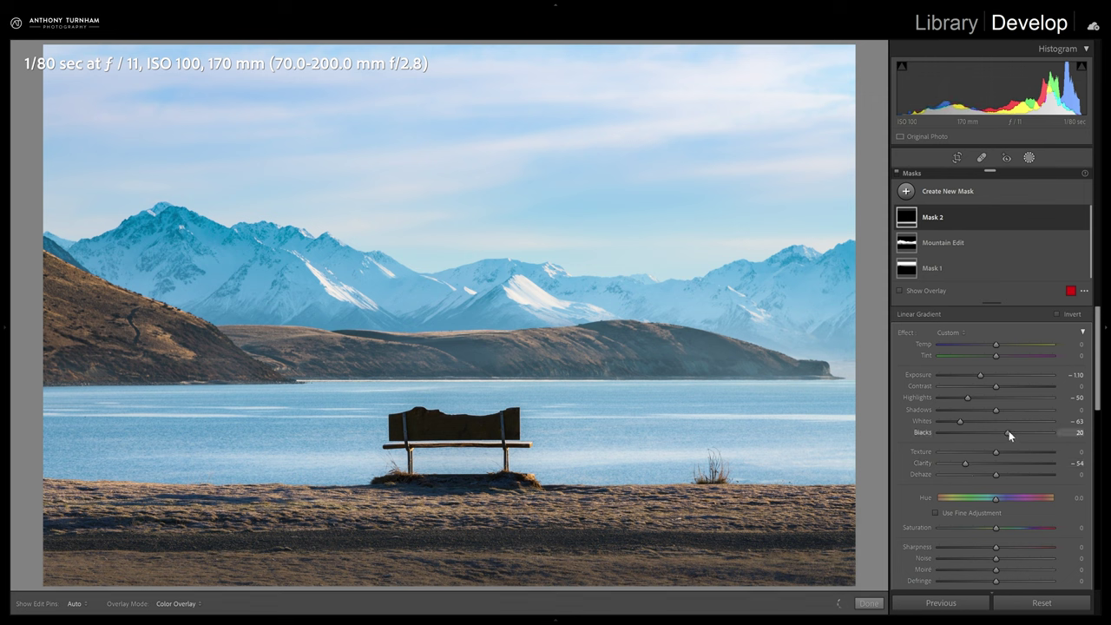
Step: Rename Mask 2 to 'Foreground' and toggle it off and on to compare
double_click(1079, 219)
text(Foreground)
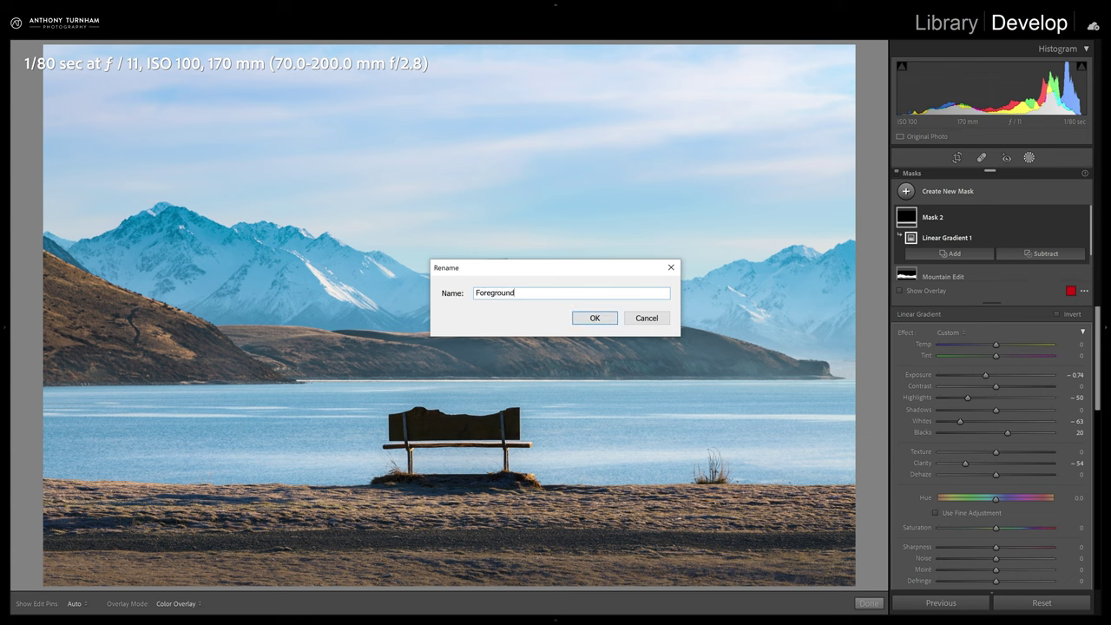
key(Return)
click(1083, 219)
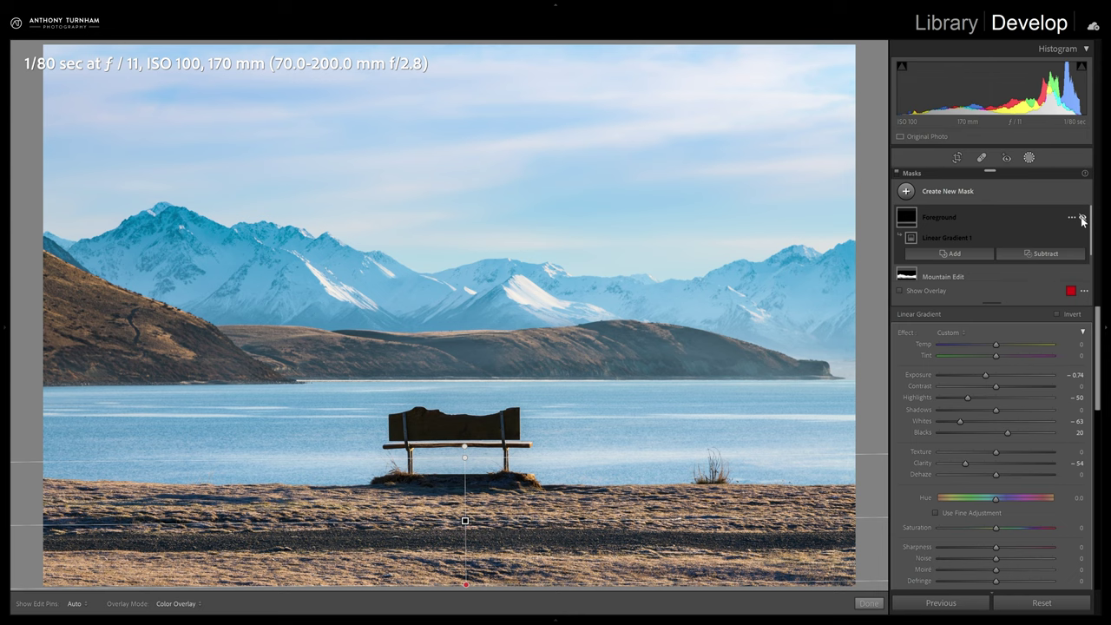
click(1083, 219)
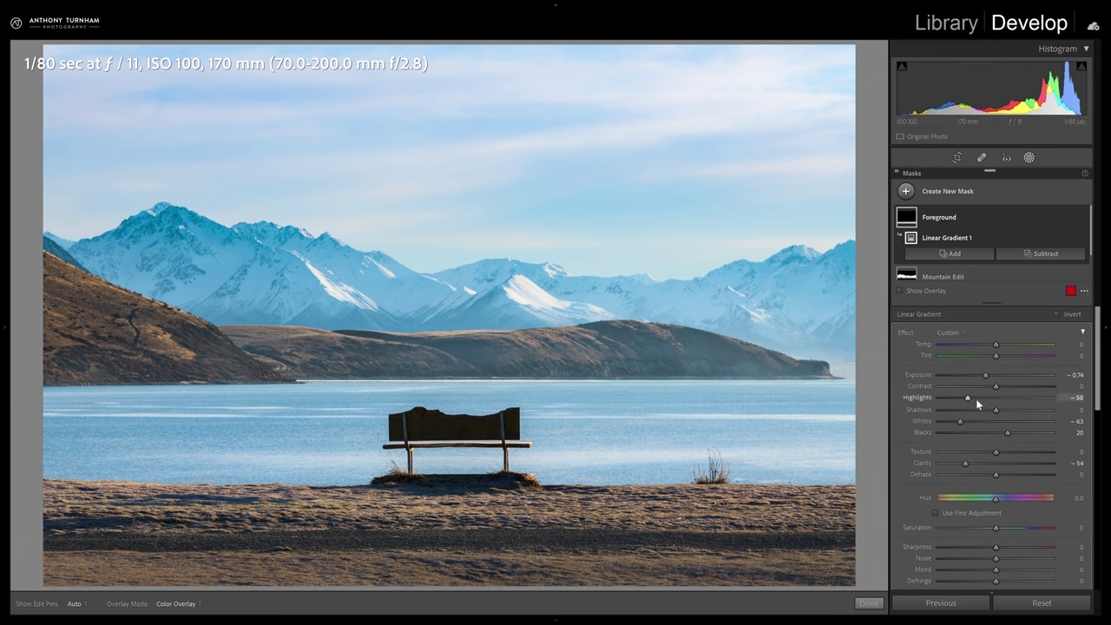
Step: Lower the foreground highlights and scale the mask's Amount to 38
drag(973, 402, 957, 421)
click(1082, 332)
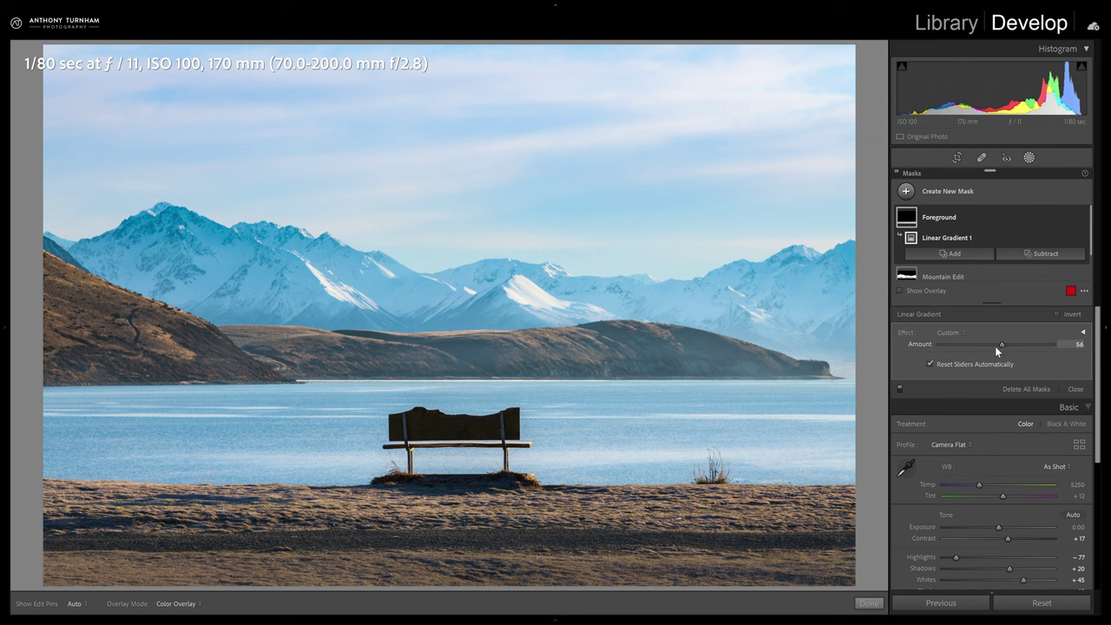
drag(951, 348, 982, 345)
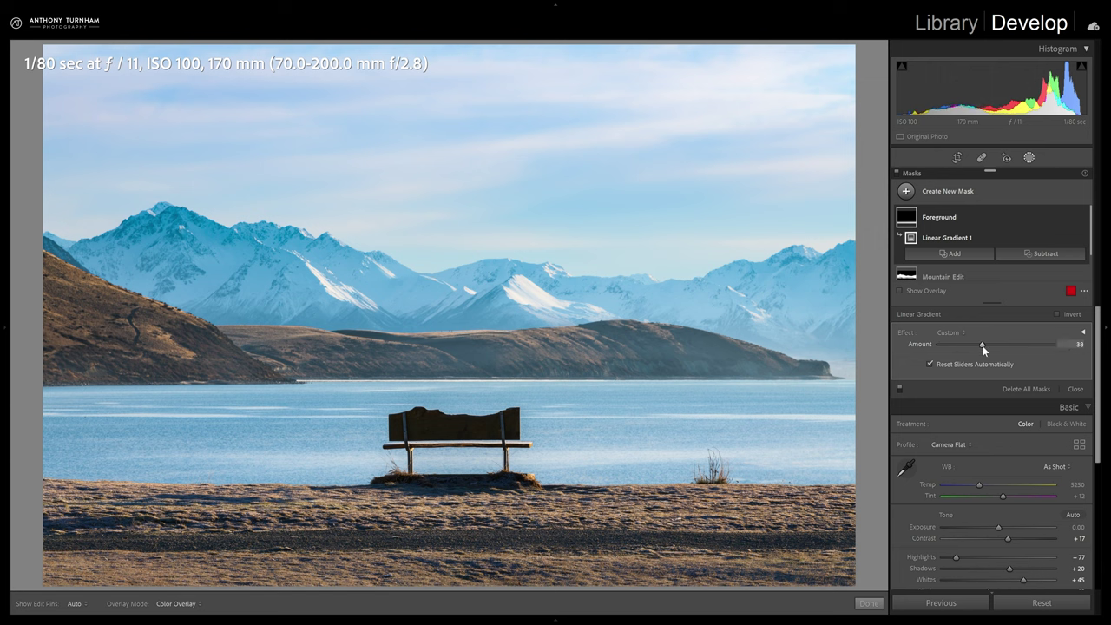
click(1082, 332)
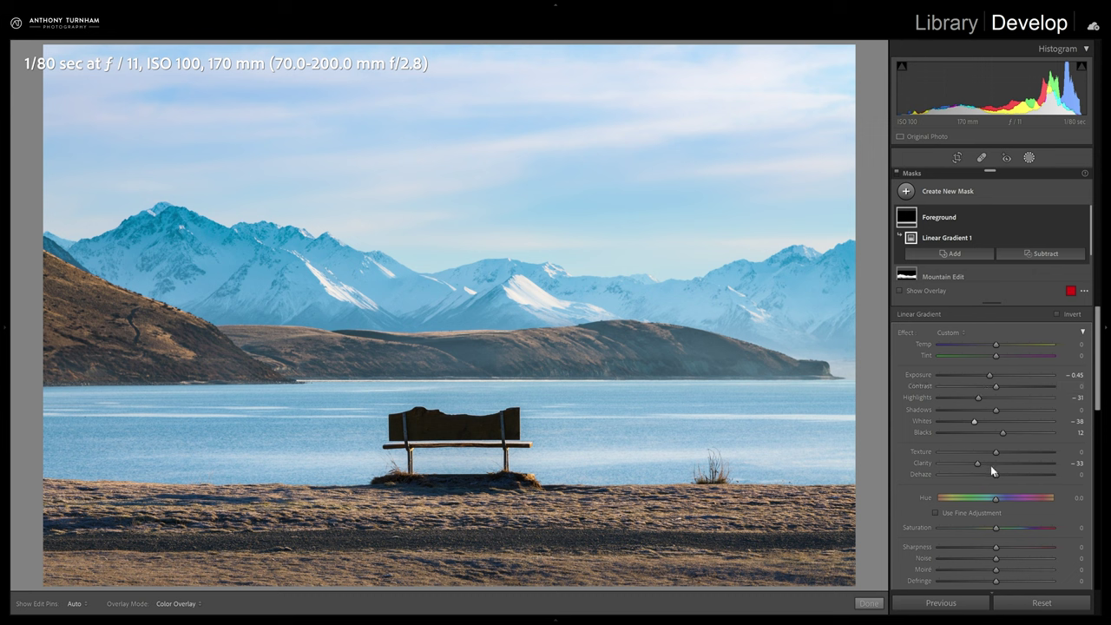
click(1083, 332)
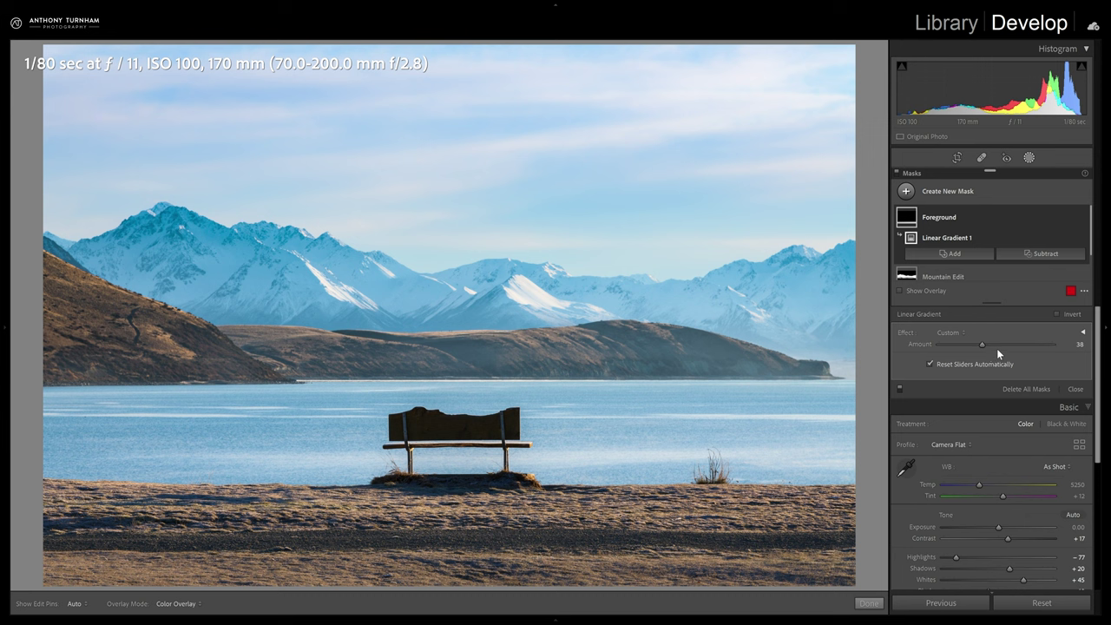
click(1082, 333)
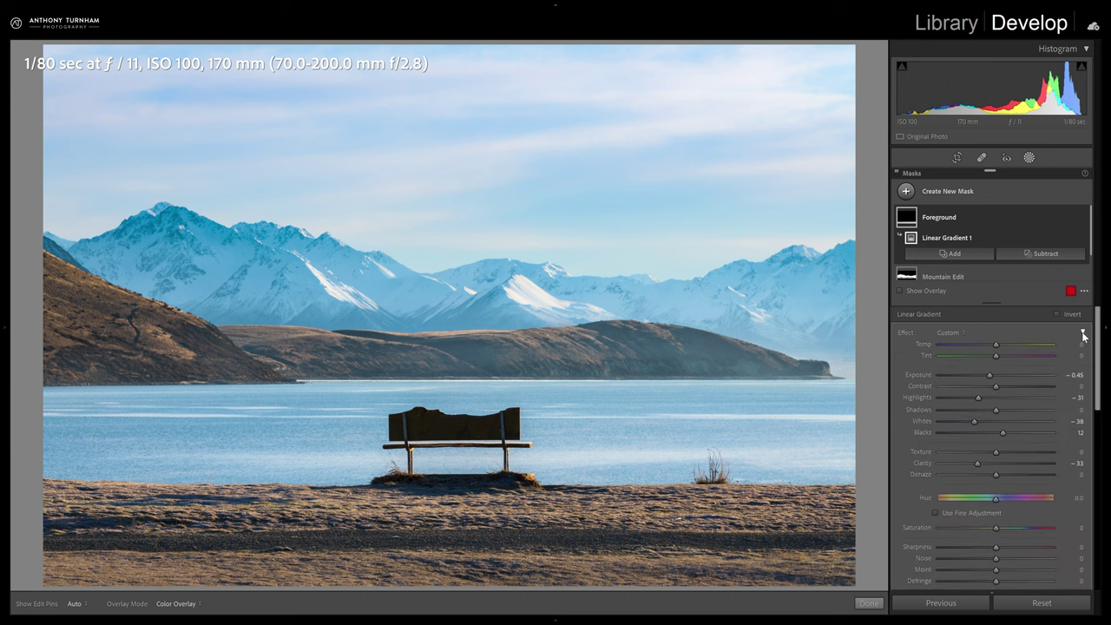
click(1082, 333)
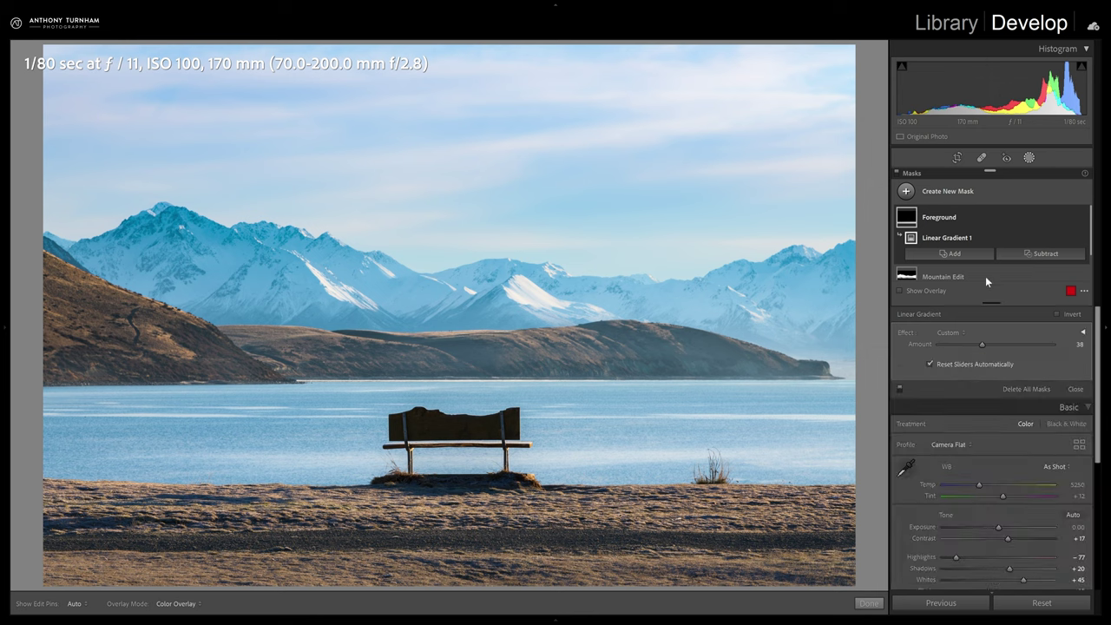
click(951, 191)
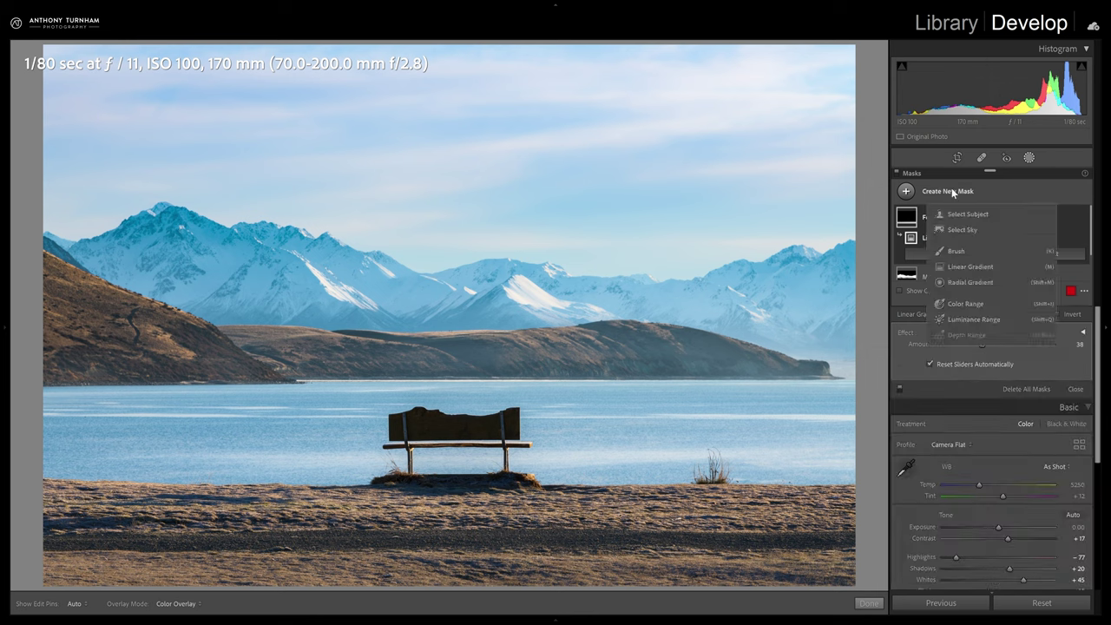
Step: Add a linear gradient mask drawn down from the top of the sky
click(976, 266)
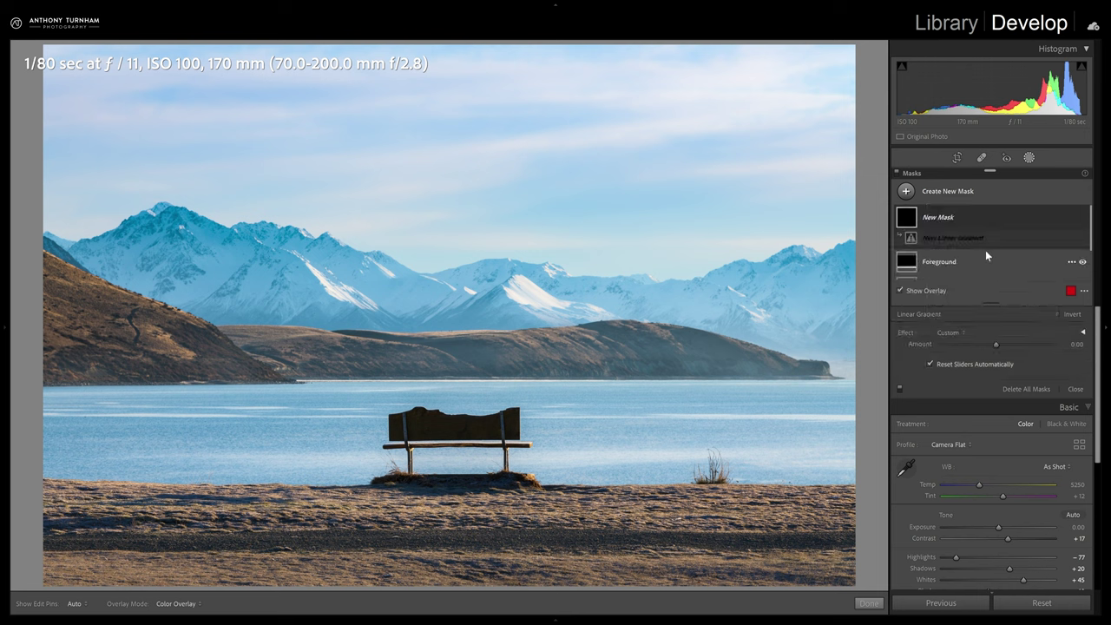
drag(474, 58, 465, 303)
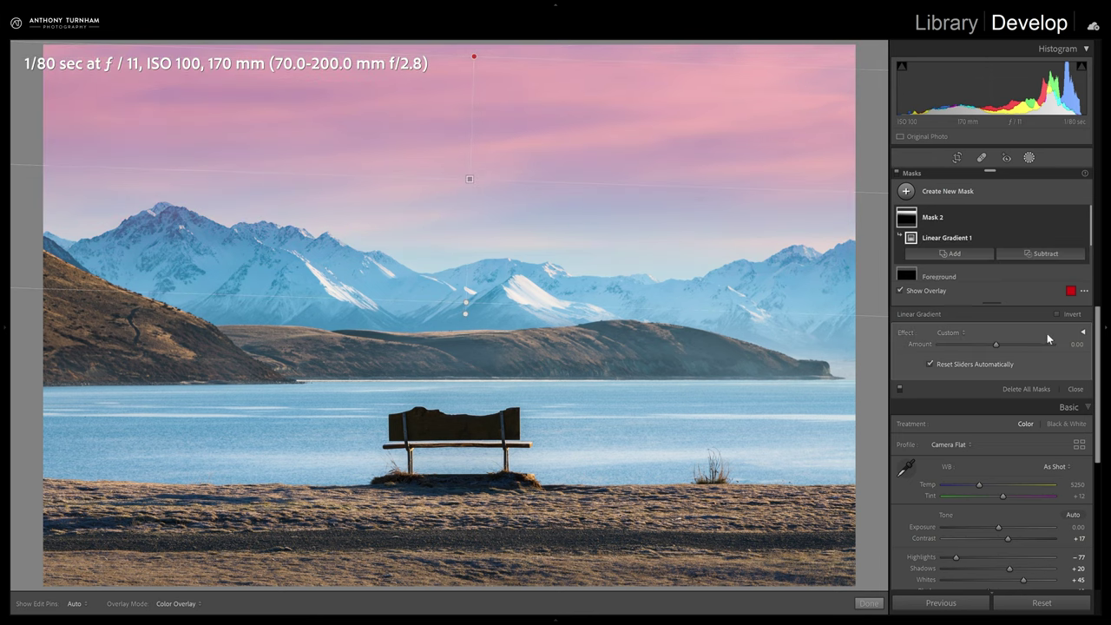
click(1082, 333)
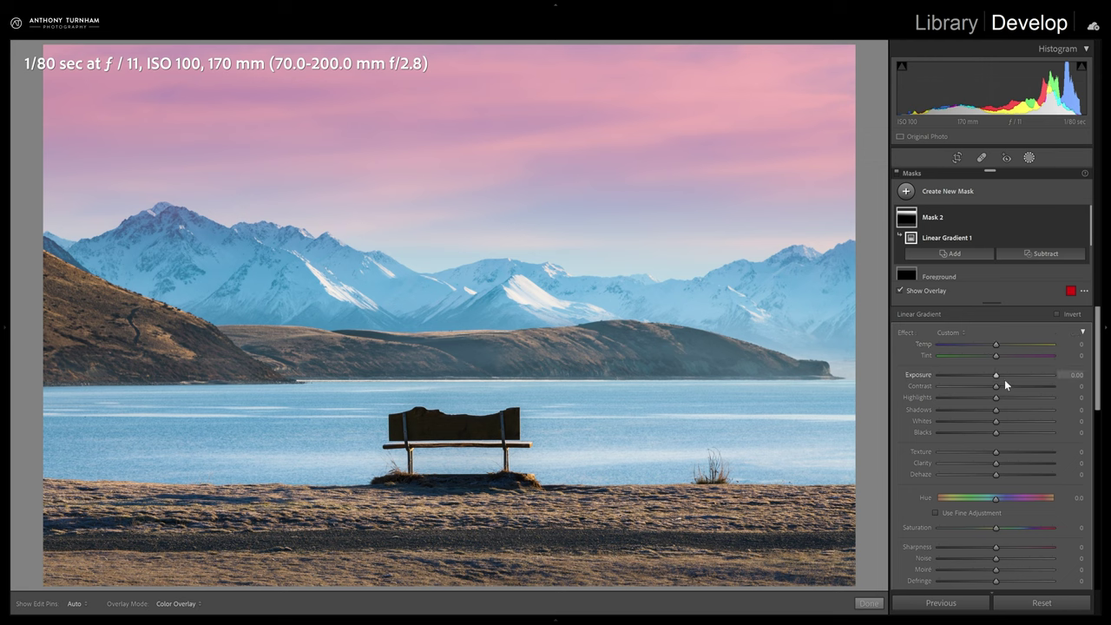
Step: Set Exposure -0.82, Temp -15, Tint -10, Saturation -26; name it 'Top of Sky (attention sandwich)'
drag(995, 376, 986, 420)
drag(999, 344, 986, 346)
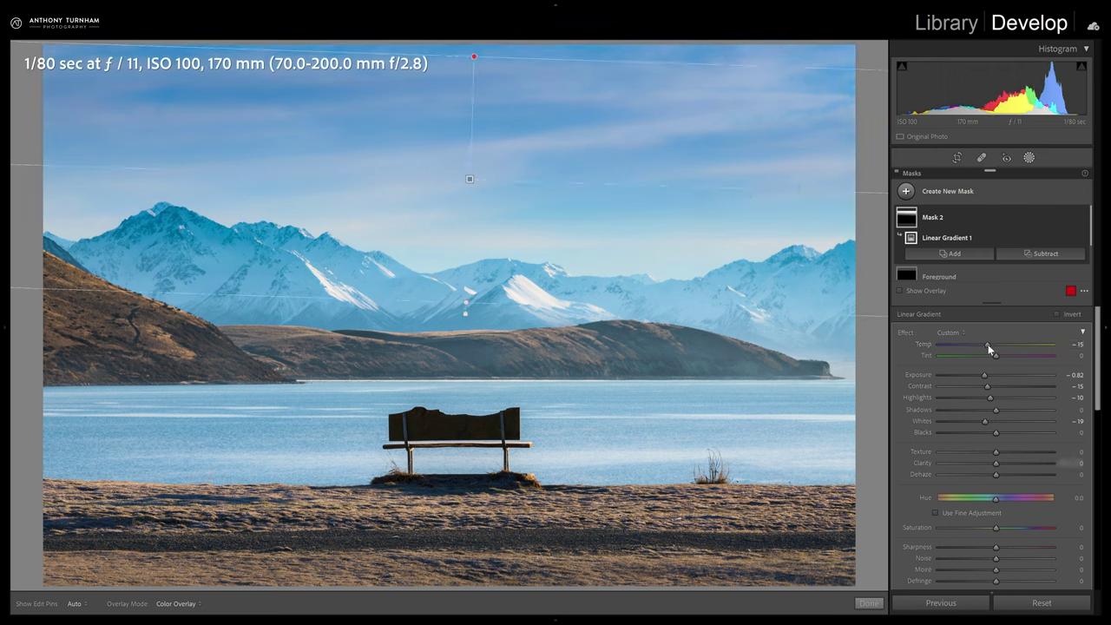
drag(991, 527, 981, 529)
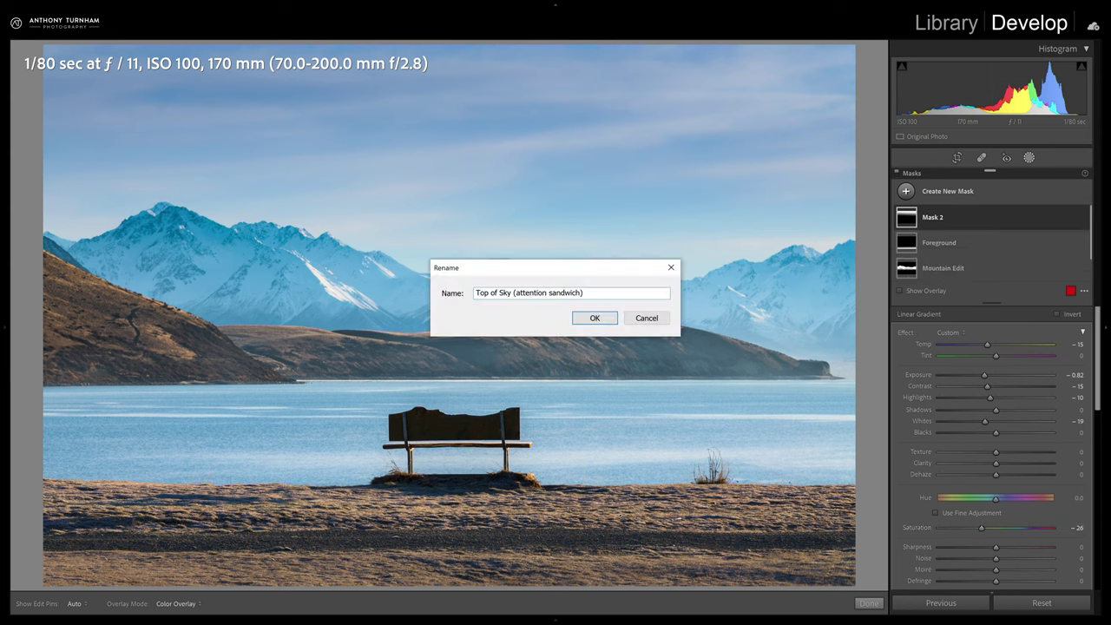
key(Return)
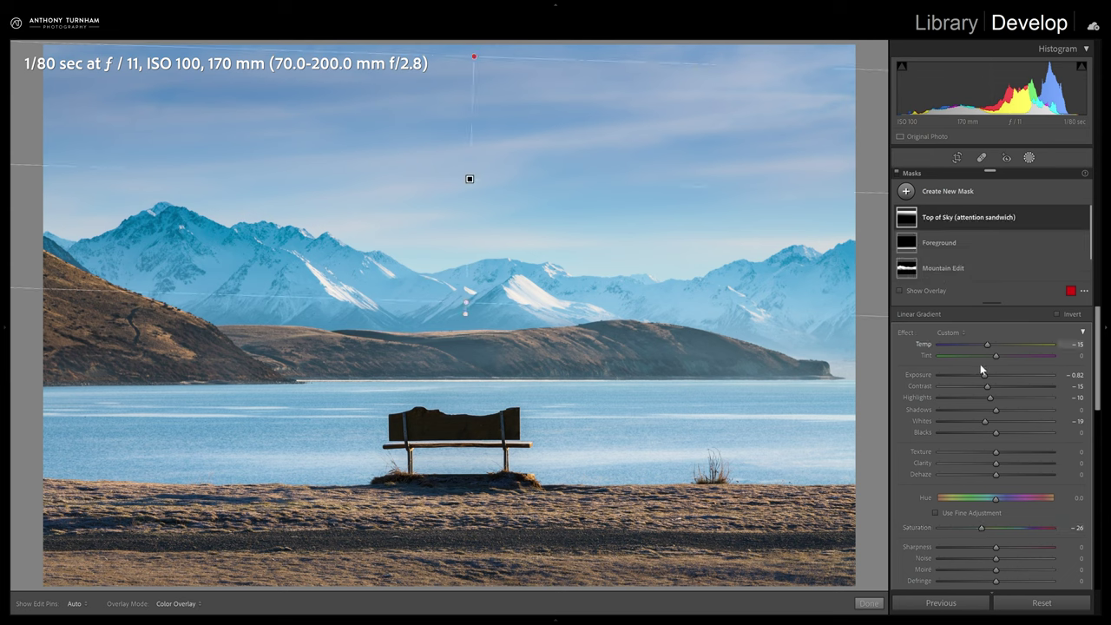
drag(995, 356, 990, 360)
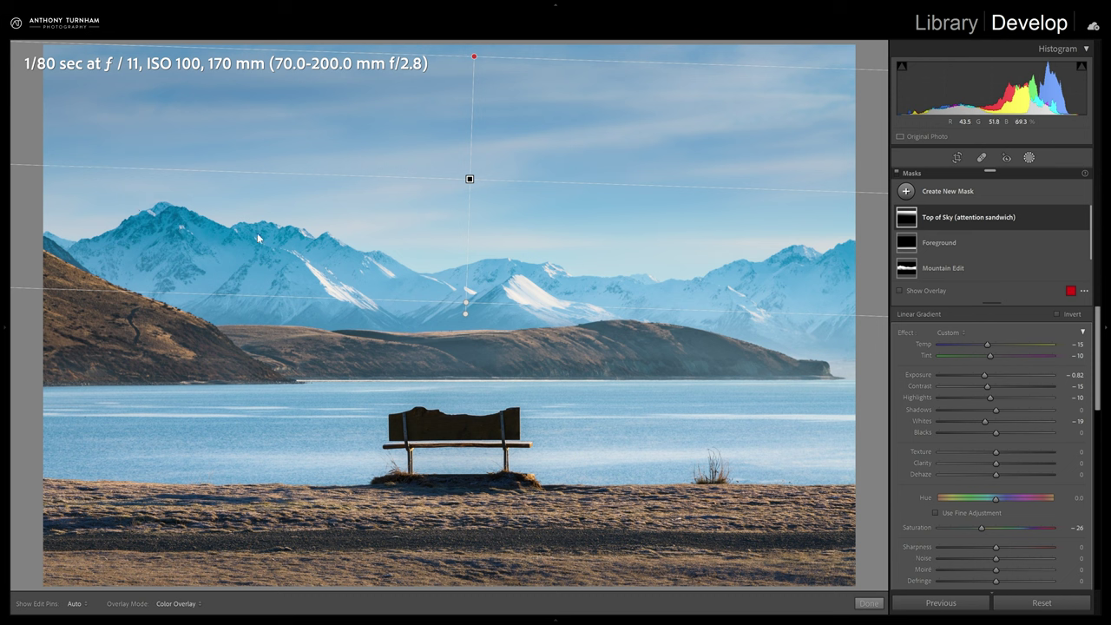
Step: Create a colour-range mask sampled from the mountains, with Refine set to 3
click(968, 191)
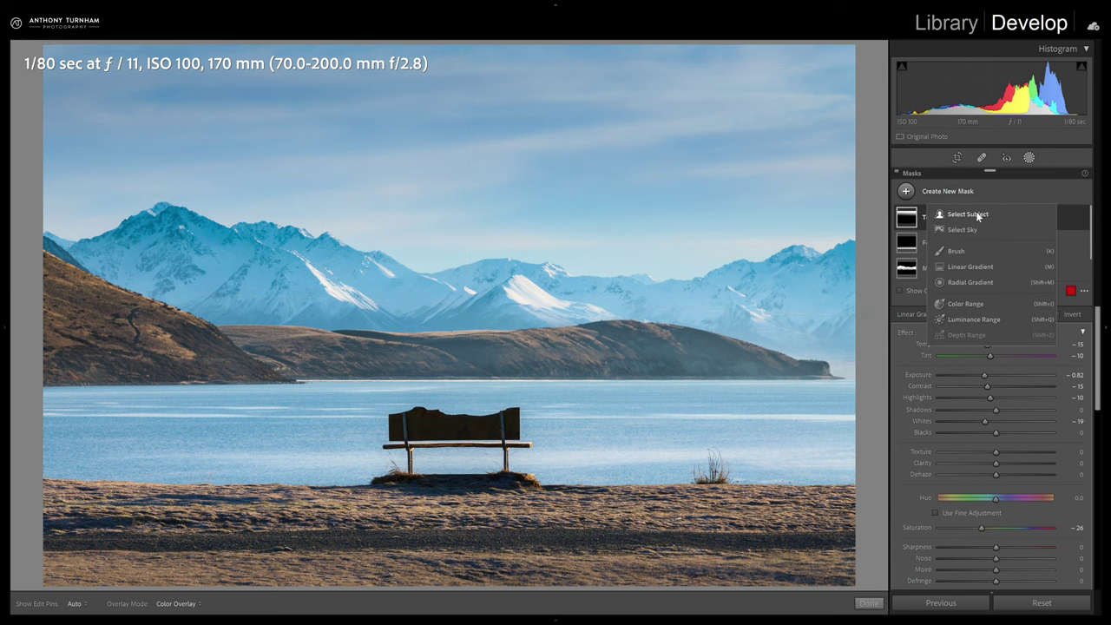
click(970, 305)
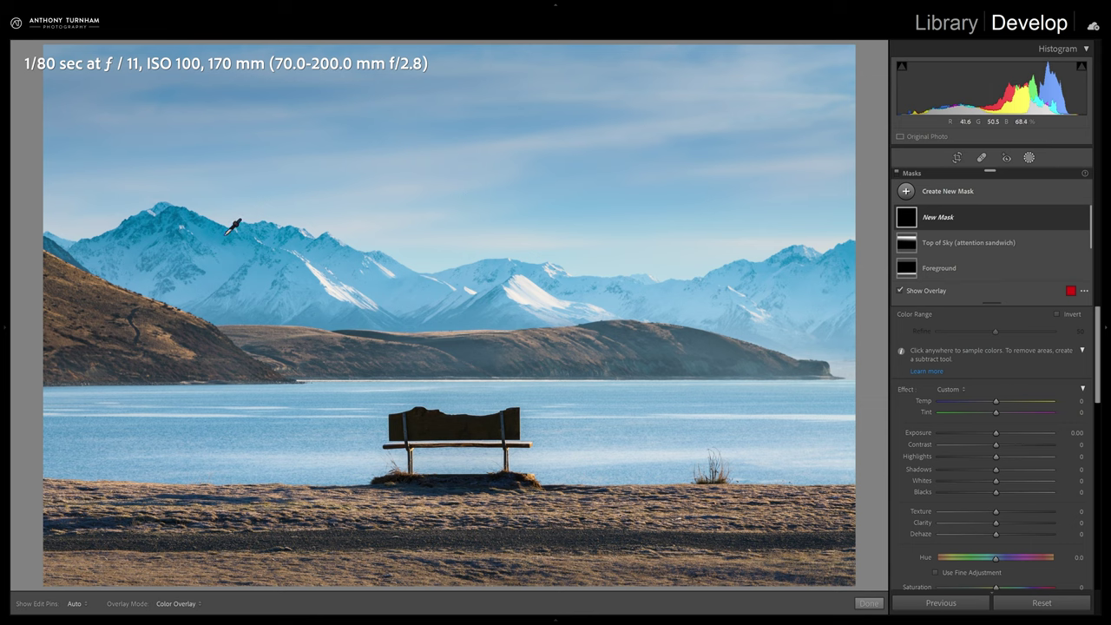
click(203, 229)
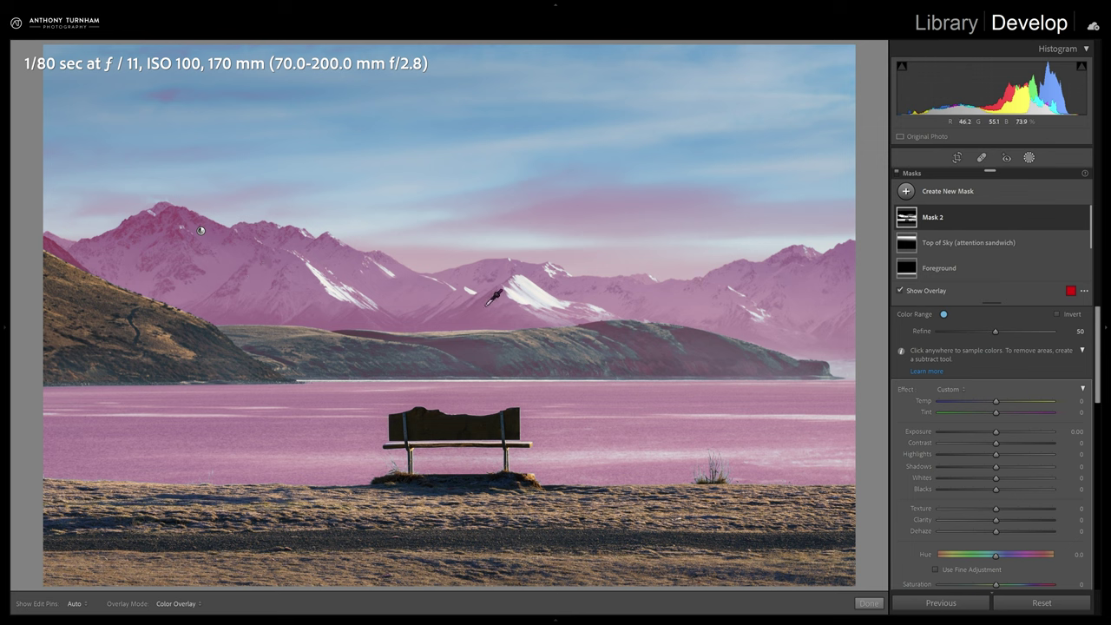
drag(995, 331, 940, 337)
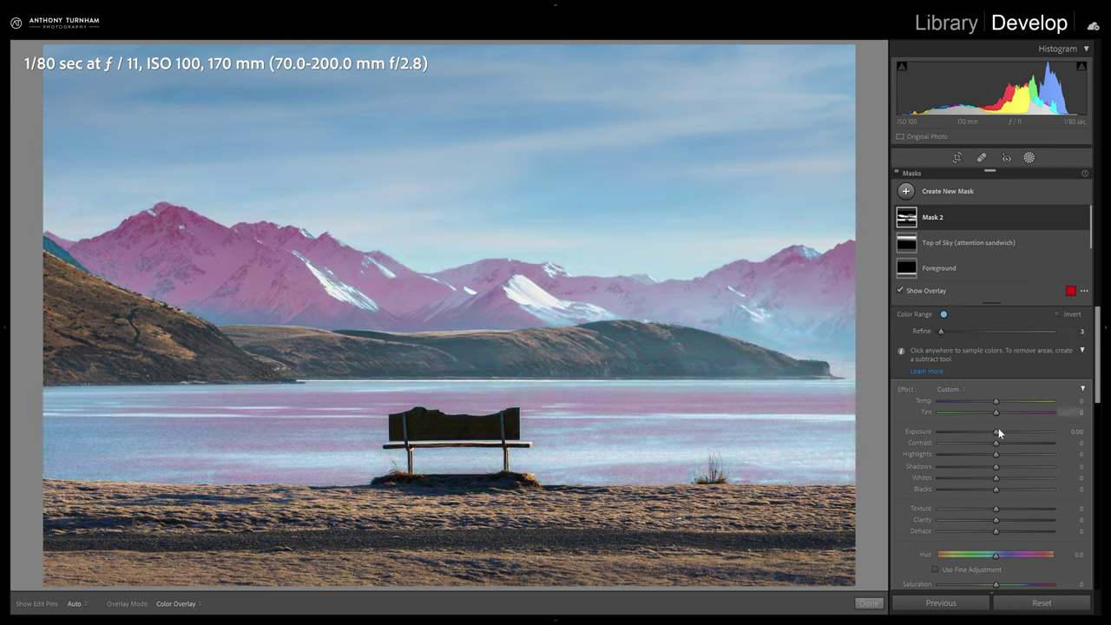
key(o)
Step: Brighten the mountains, lift their shadows, desaturate them by 20, and compare the effect off and on
drag(996, 428, 1000, 428)
mouse_move(996, 466)
mouse_down()
mouse_move(1021, 468)
mouse_move(946, 456)
mouse_move(985, 462)
mouse_up()
scroll(1007, 486, down, 3)
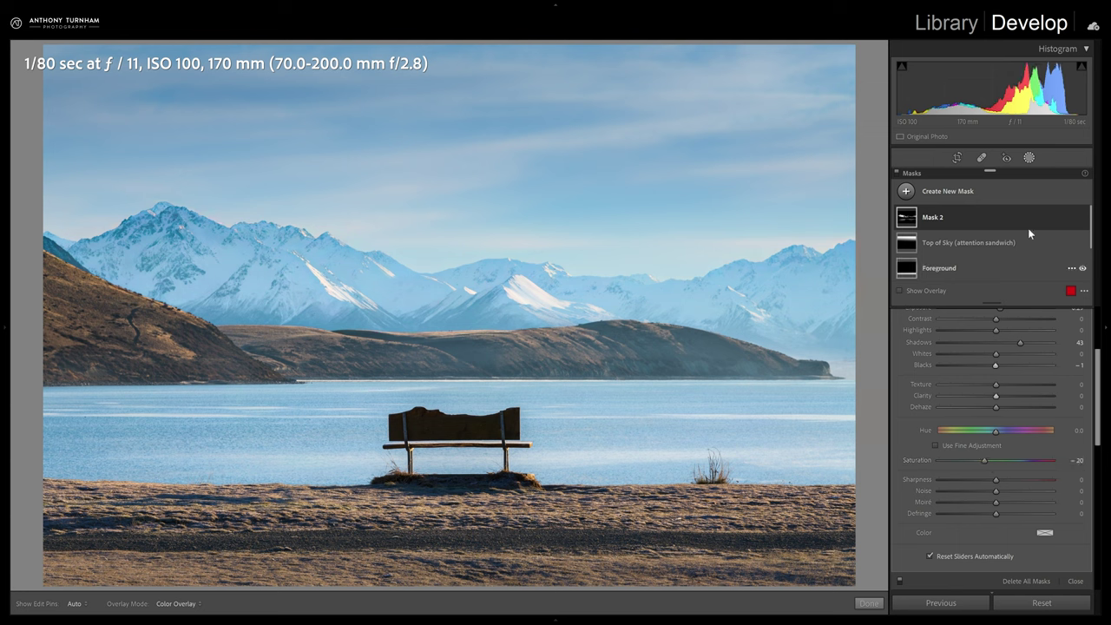
click(1082, 218)
click(1083, 219)
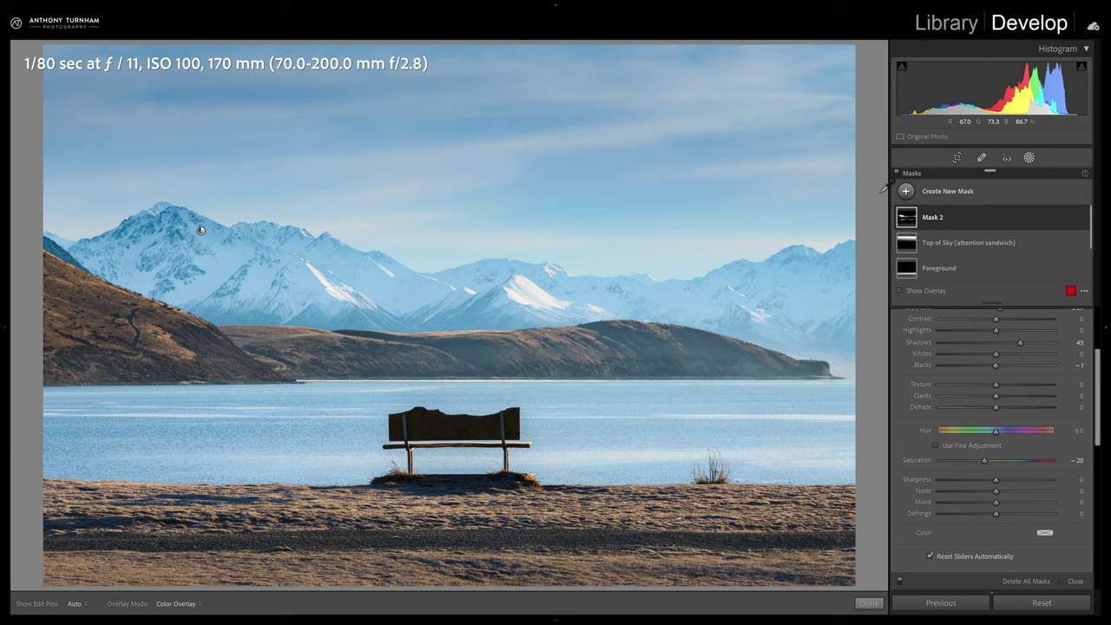
Step: Subtract a large radial gradient over the mountains and lake from Mask 2
click(998, 223)
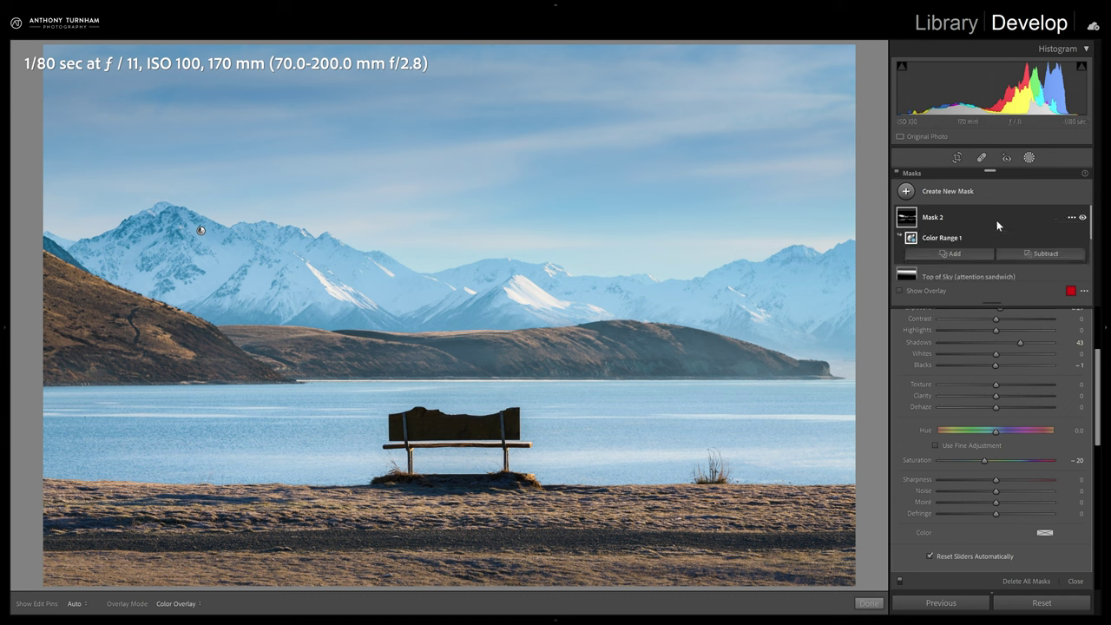
click(1050, 252)
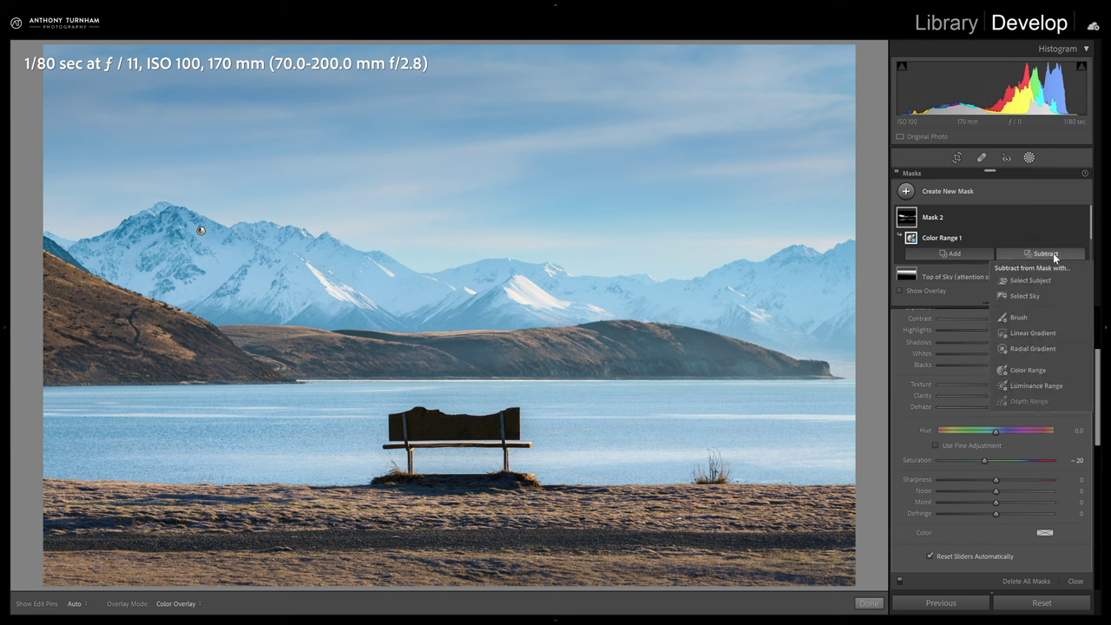
click(1034, 349)
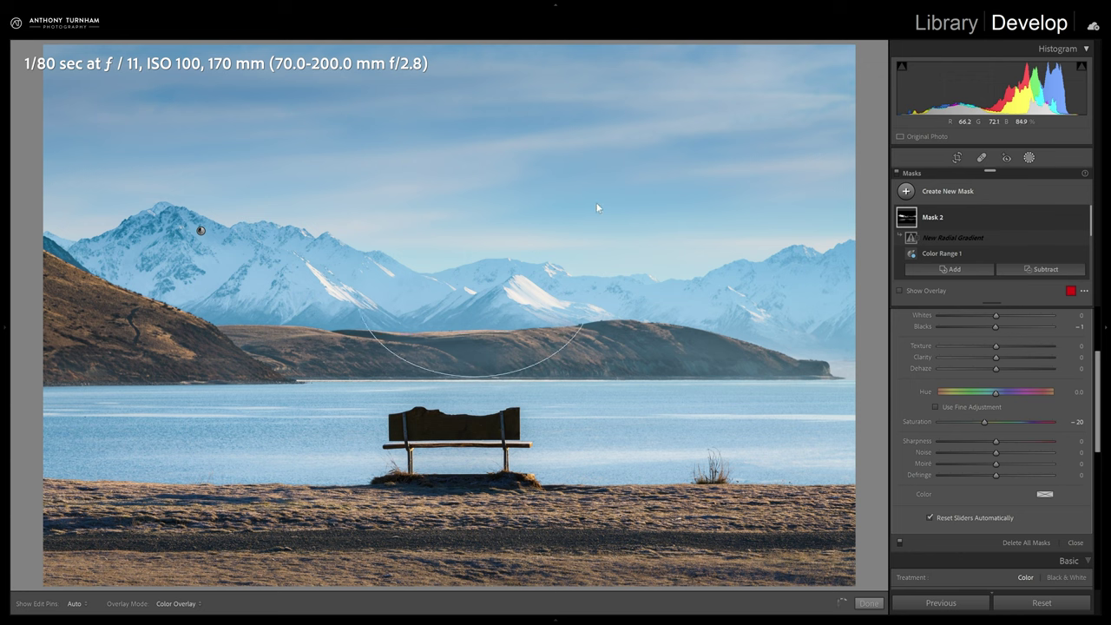
drag(474, 290, 797, 448)
drag(476, 294, 500, 306)
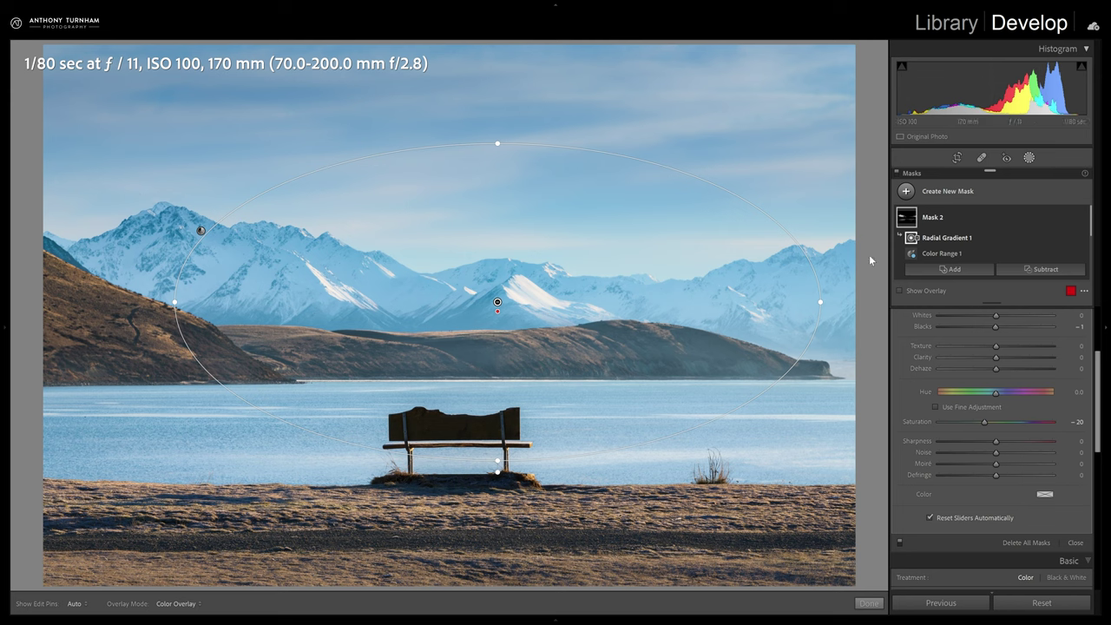
Step: Subtract a linear gradient laid along the far shoreline from Mask 2
mouse_move(907, 225)
click(1046, 271)
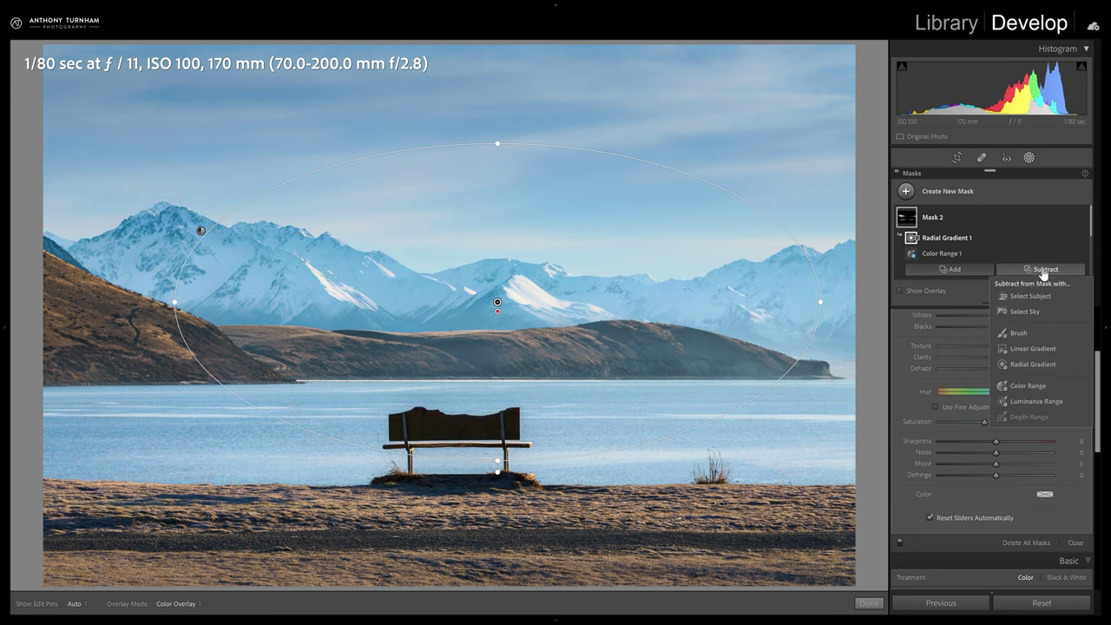
click(1035, 347)
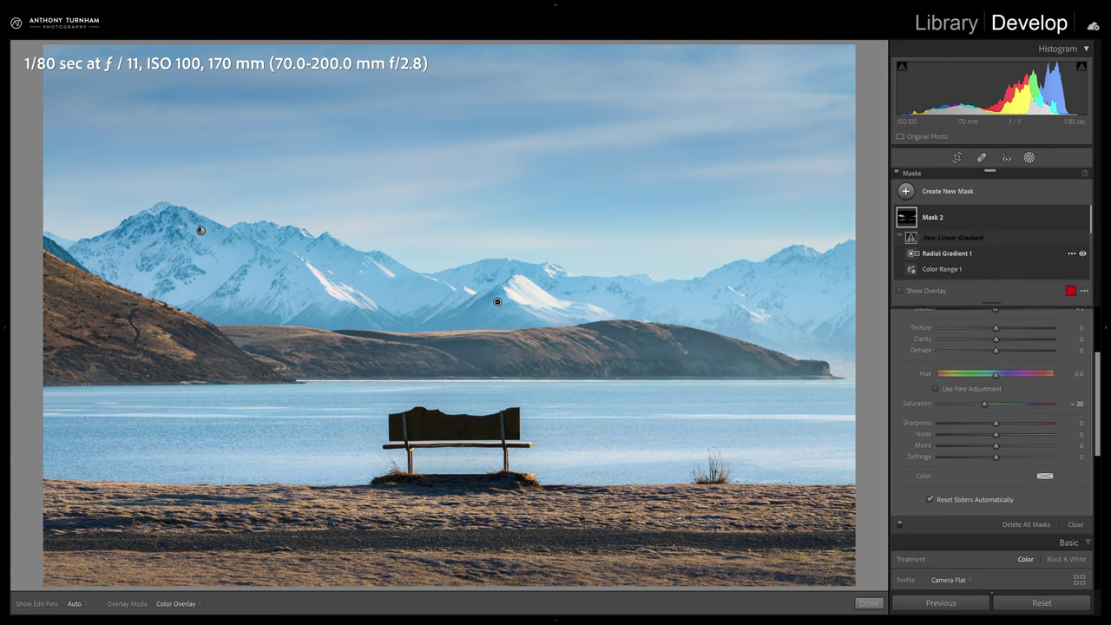
drag(457, 365, 458, 359)
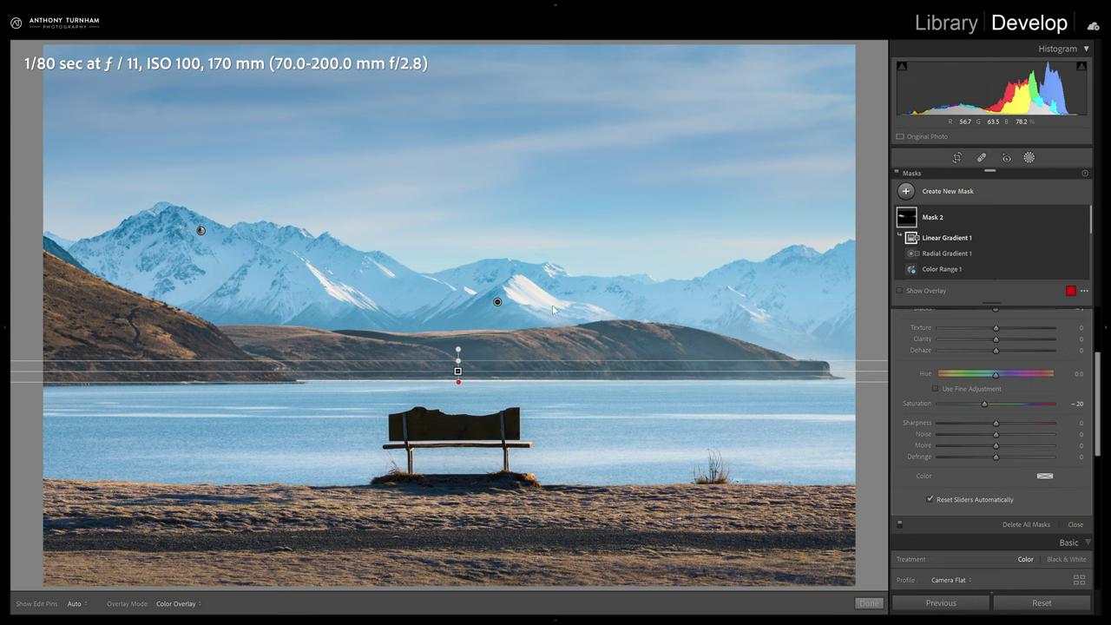
scroll(1004, 368, down, 4)
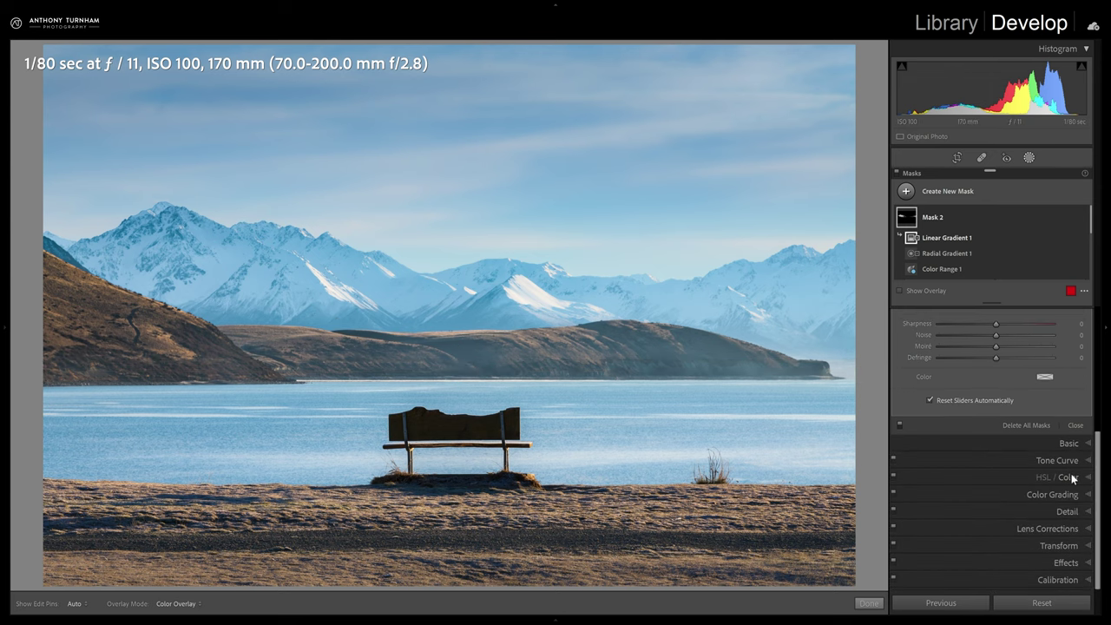
Step: Push orange saturation to 100, then start a colour-range mask sampled from the brown hillside
click(1073, 479)
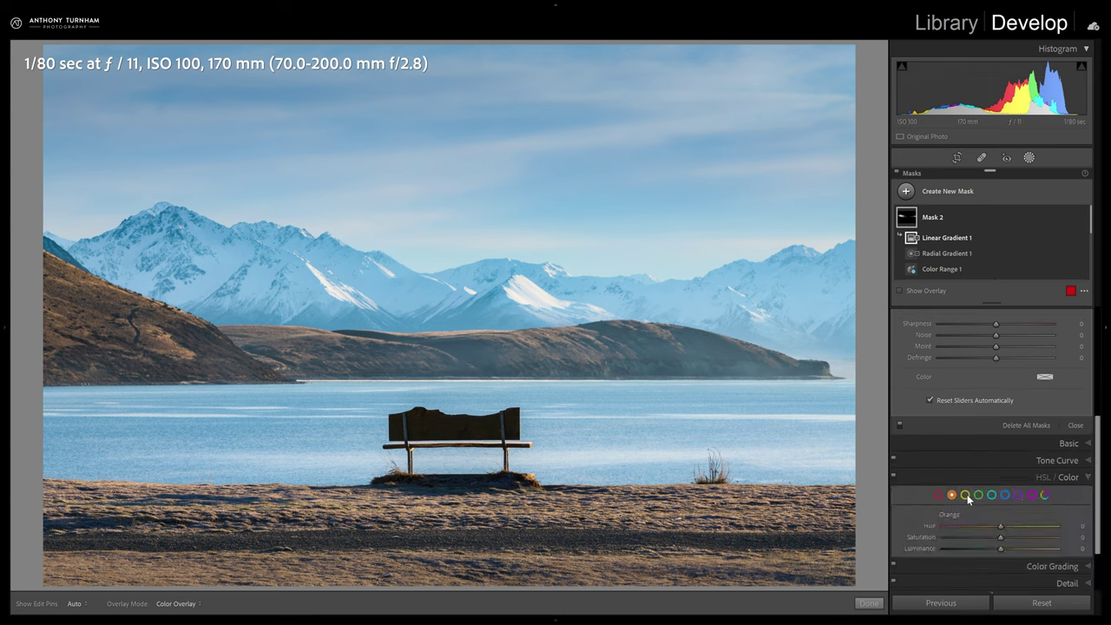
mouse_move(1000, 537)
mouse_down()
mouse_move(1067, 539)
mouse_move(1011, 538)
mouse_up()
click(949, 190)
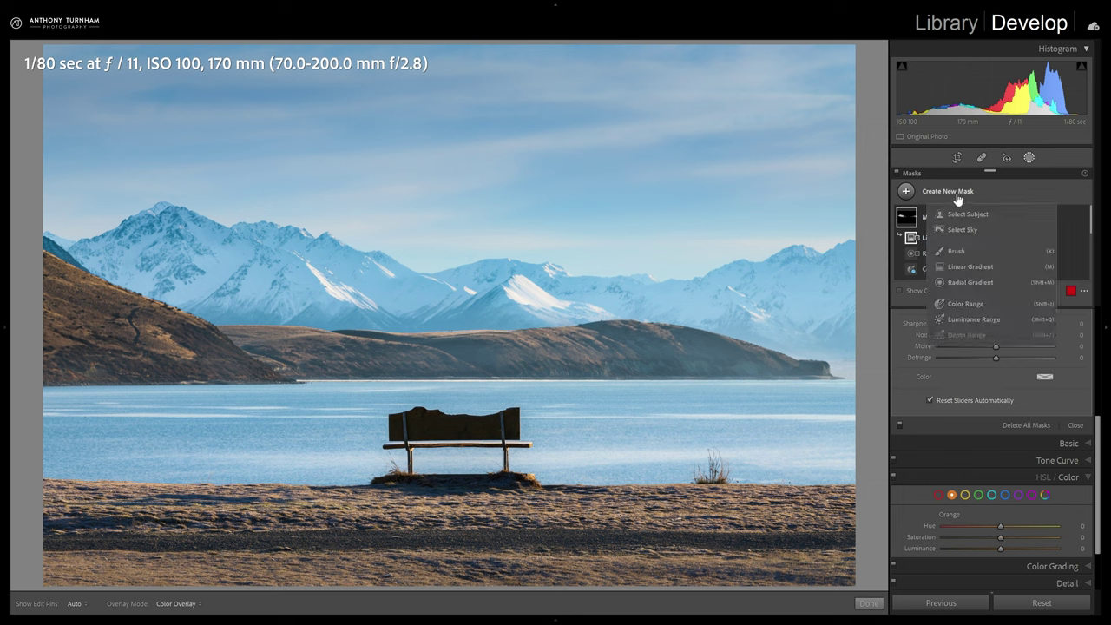
click(965, 303)
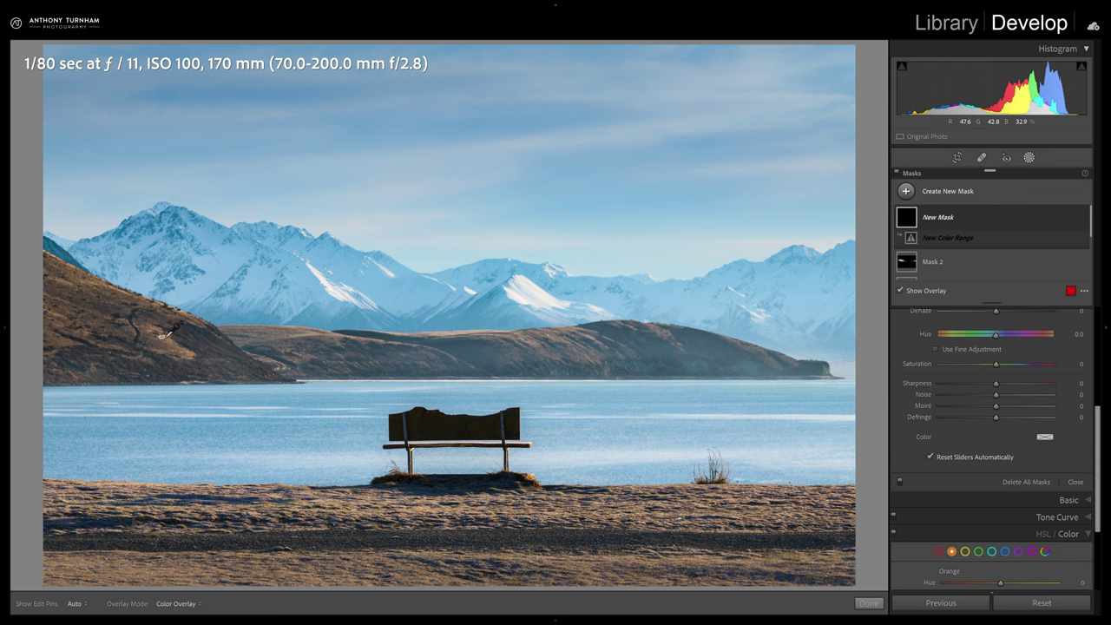
click(163, 338)
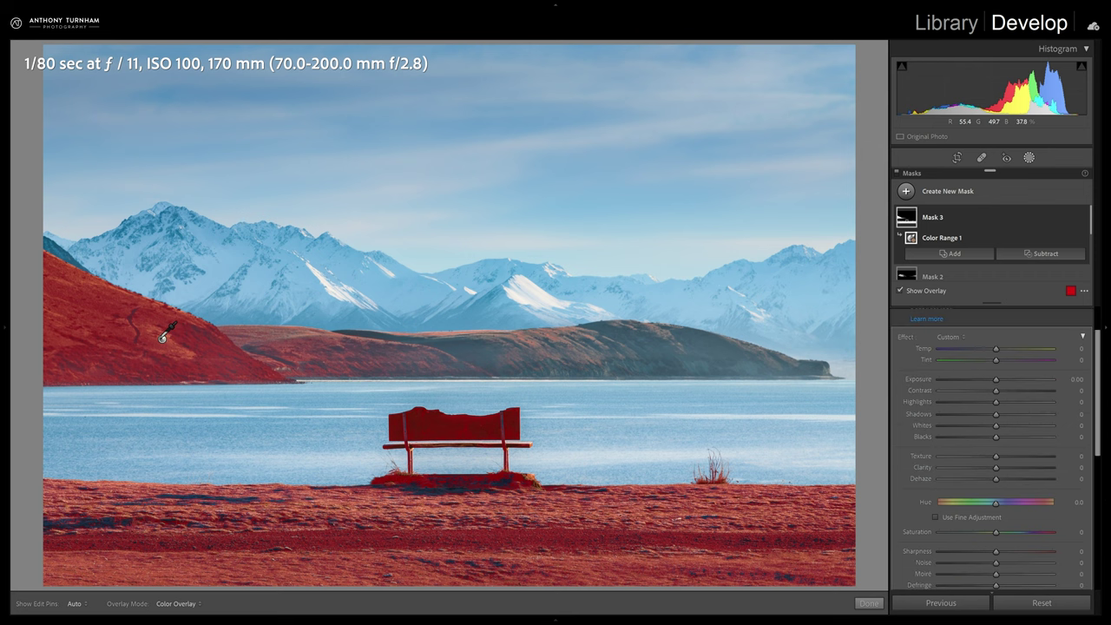
scroll(1027, 342, up, 1)
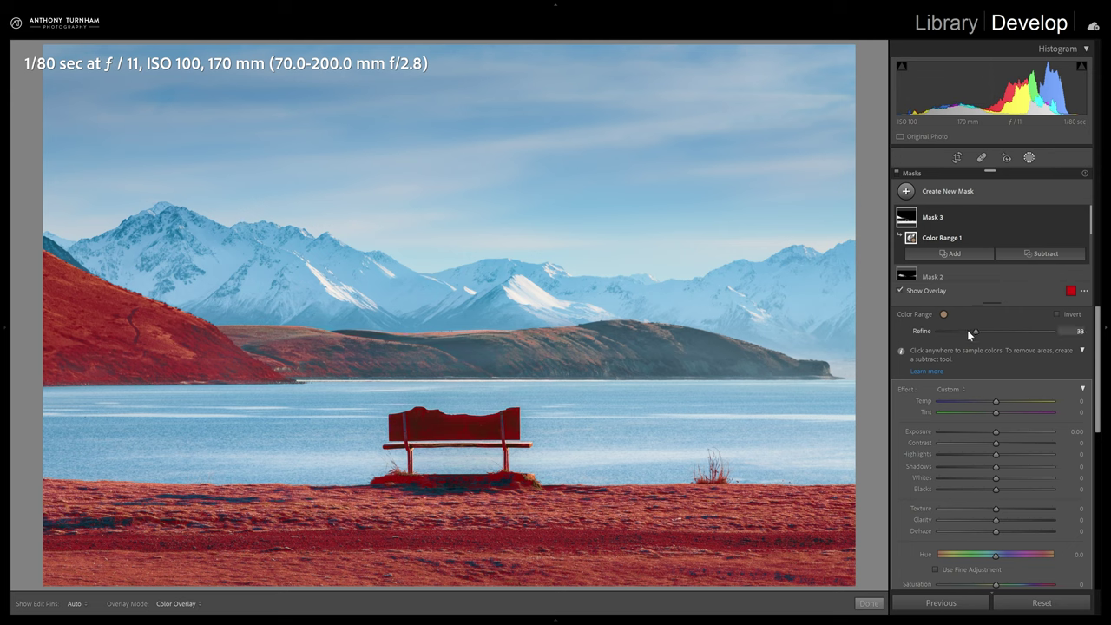
Step: Tighten the colour range to 2 so the bench drops out, with Temp 12, Tint 11, Exposure 0.33
drag(945, 332, 939, 333)
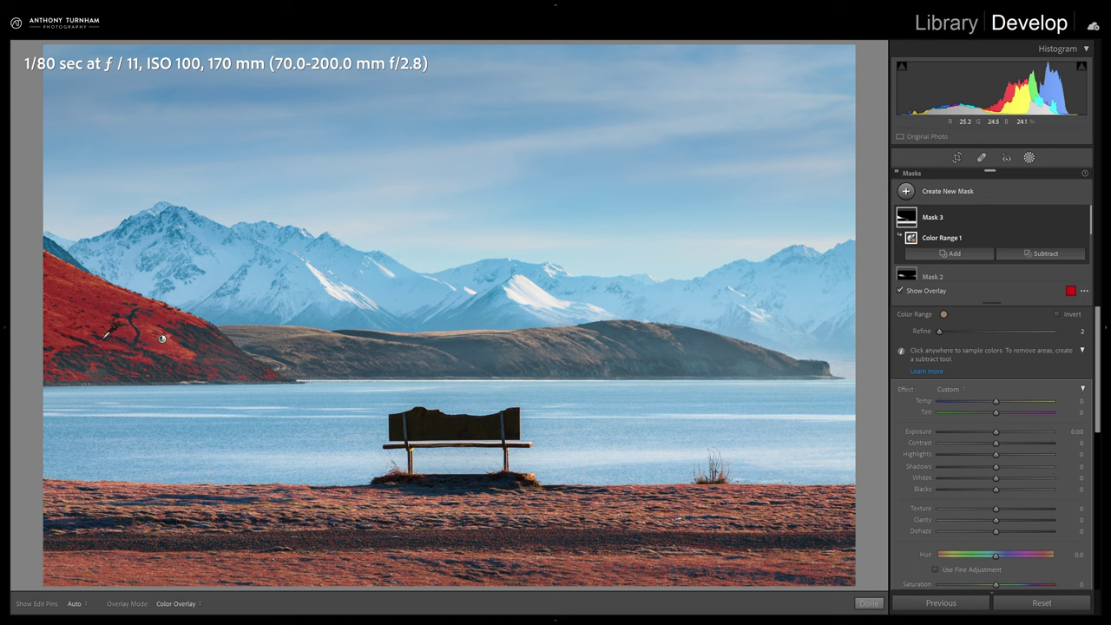
drag(994, 401, 1004, 400)
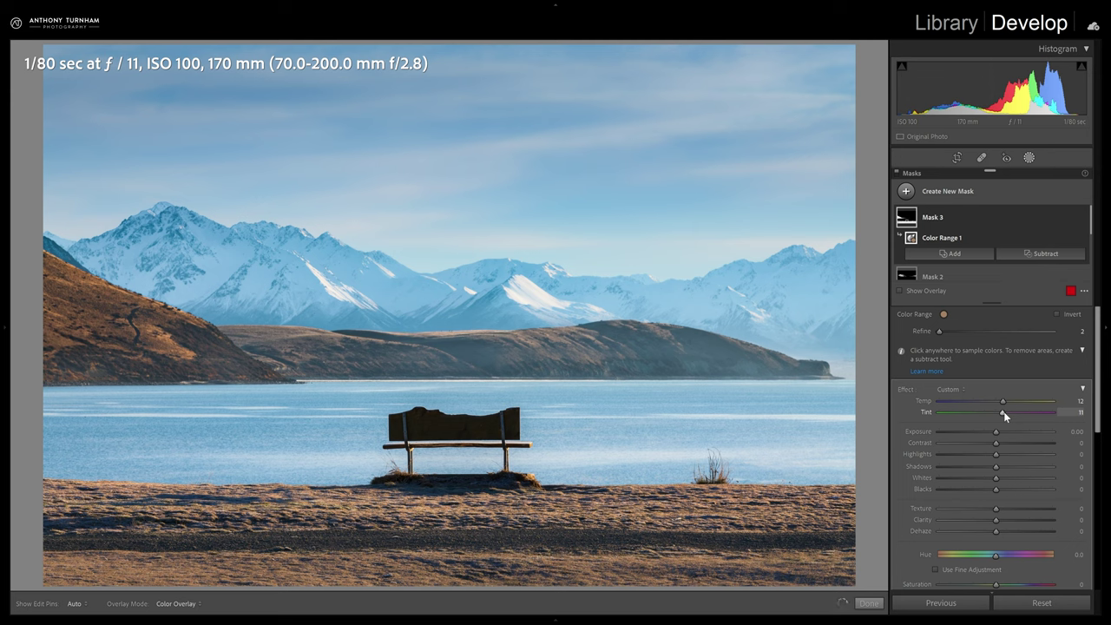
drag(995, 432, 1004, 433)
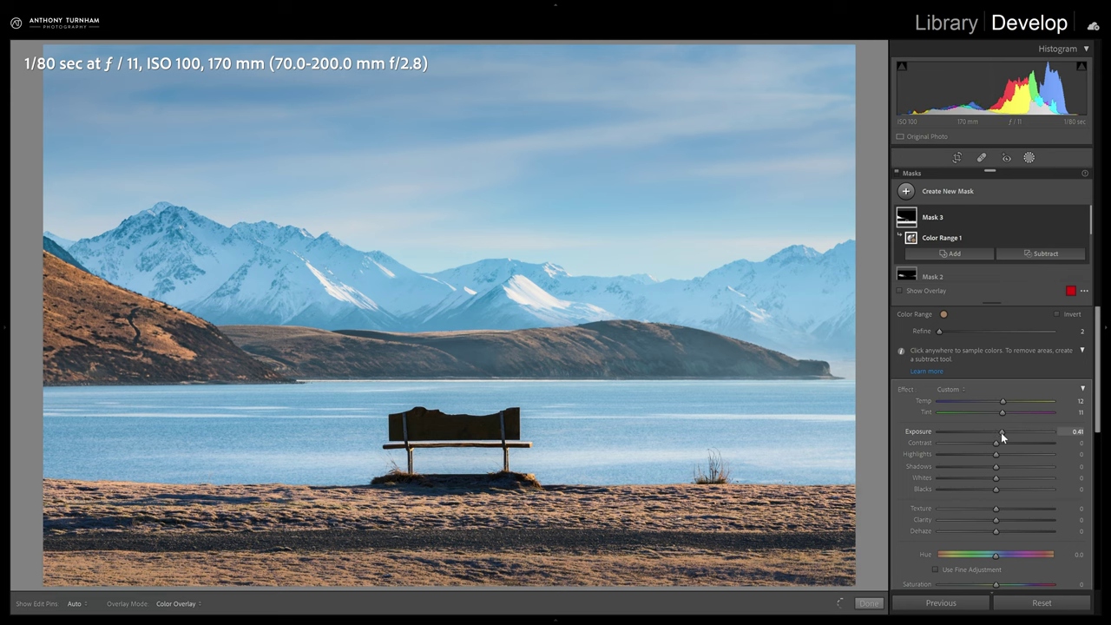
drag(1001, 432, 1000, 433)
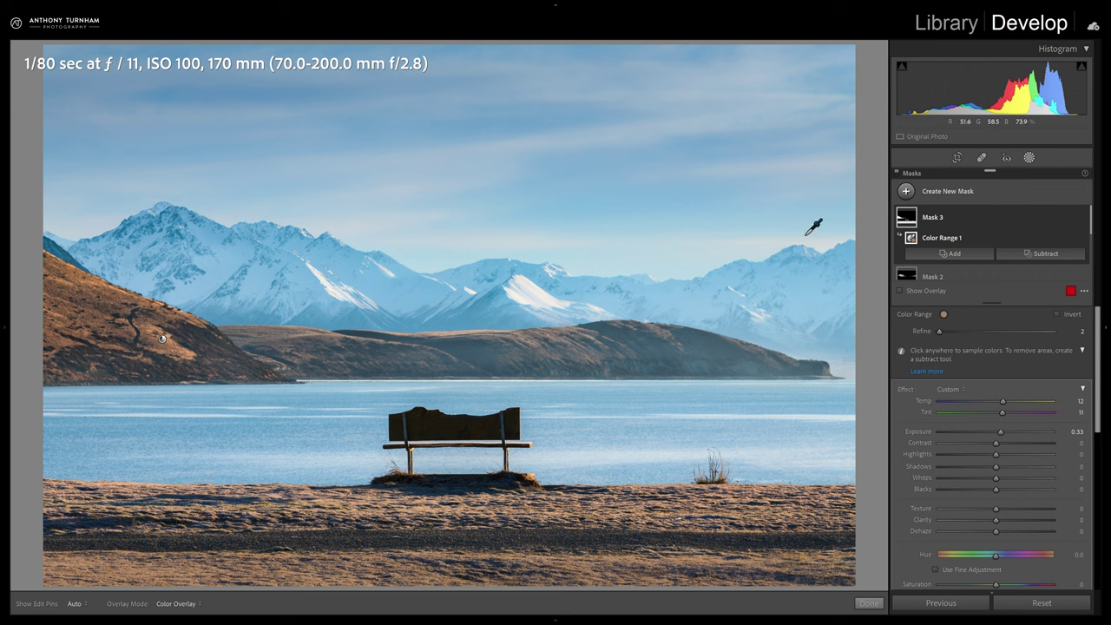
Step: Subtract a linear gradient across the left hillside from Mask 3
click(1055, 254)
click(1051, 335)
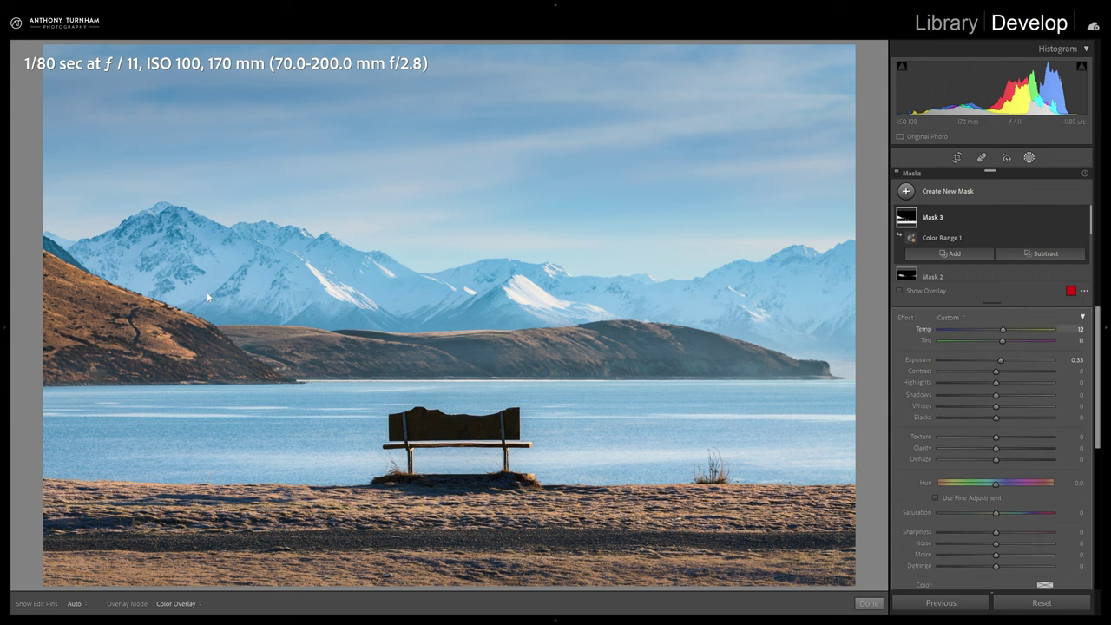
drag(46, 304, 128, 304)
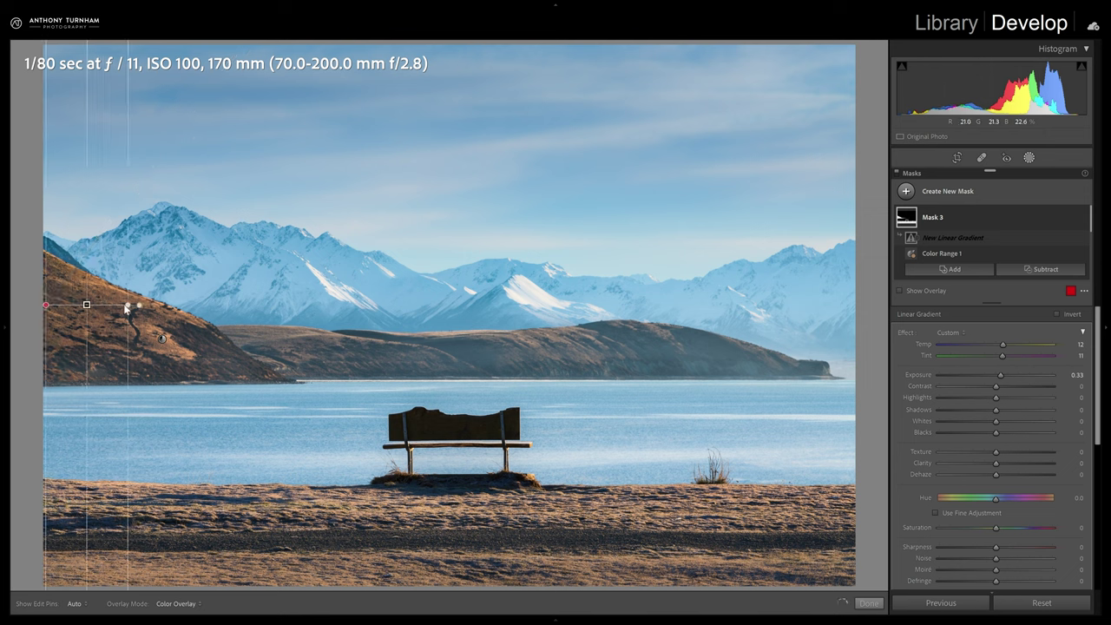
Step: Subtract another linear gradient across the lower part of the photo from Mask 3
click(1047, 271)
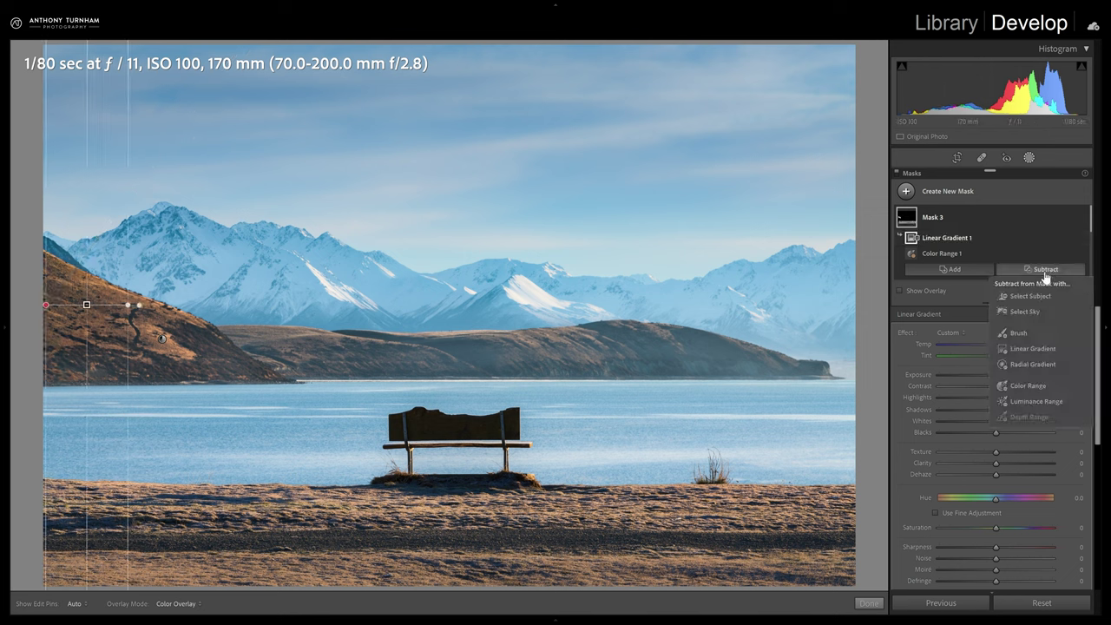
click(1050, 349)
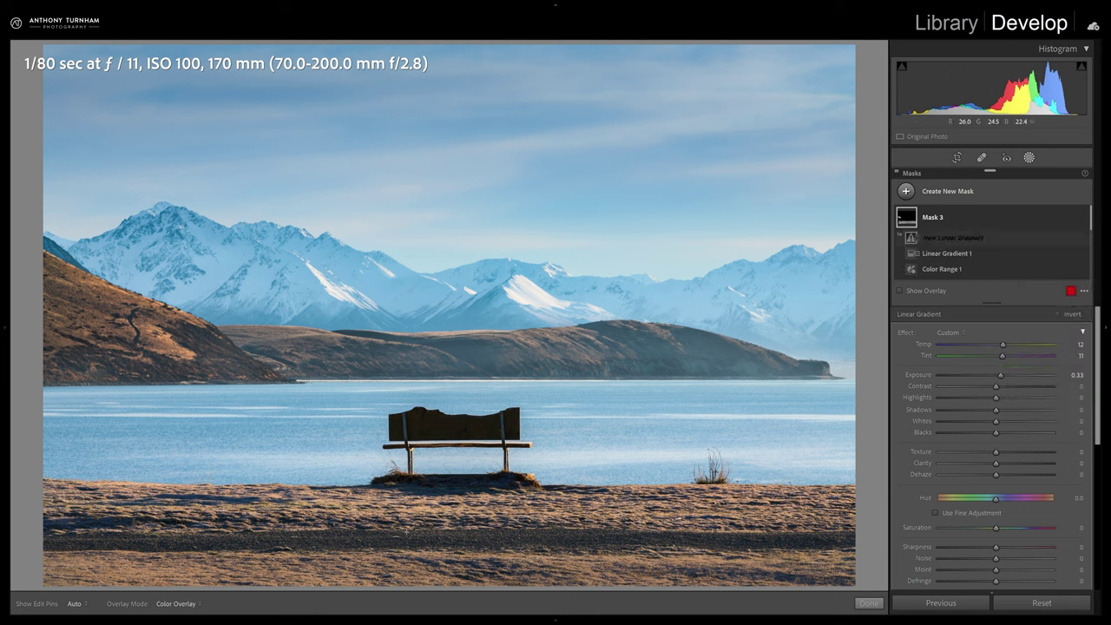
drag(438, 541, 439, 528)
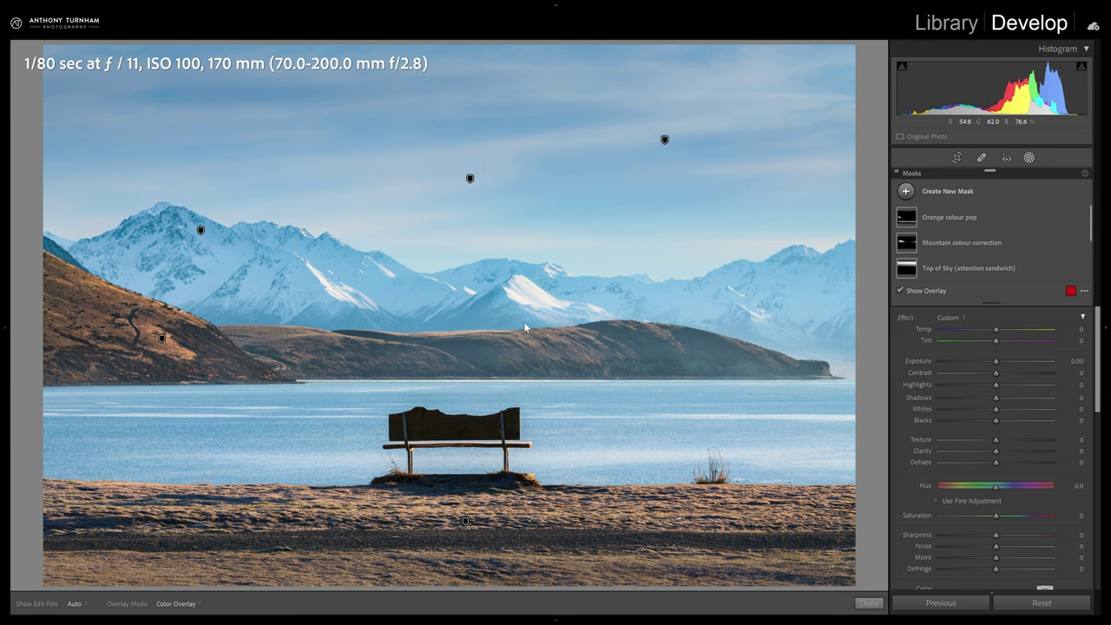
Step: Create a luminance-range mask sampled from the hills, narrowed to a 22/42–48/61 range
click(943, 189)
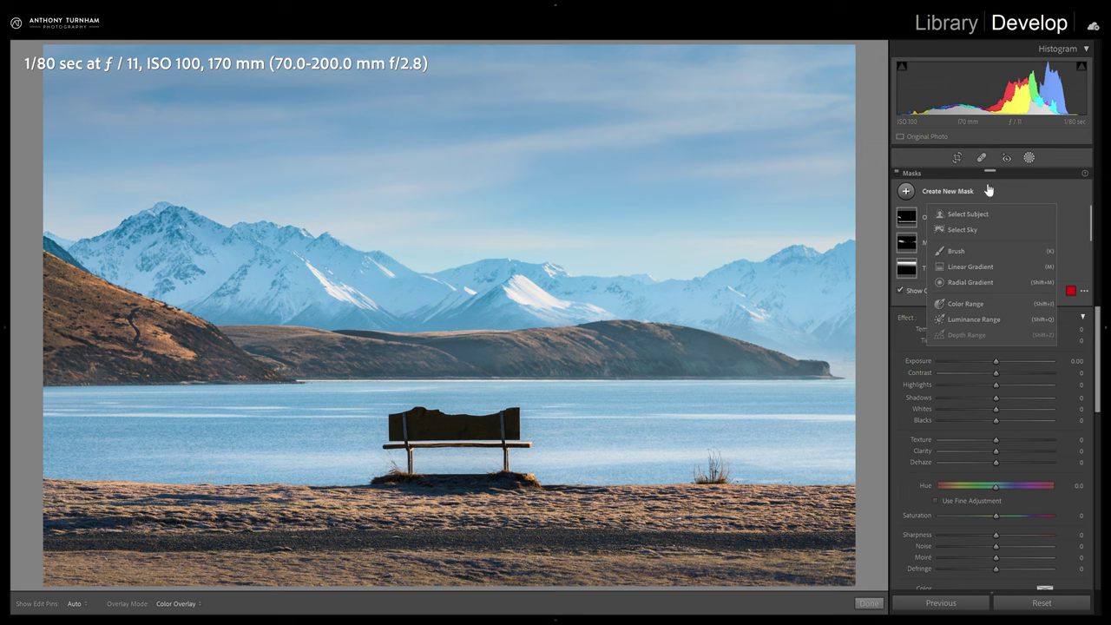
click(966, 320)
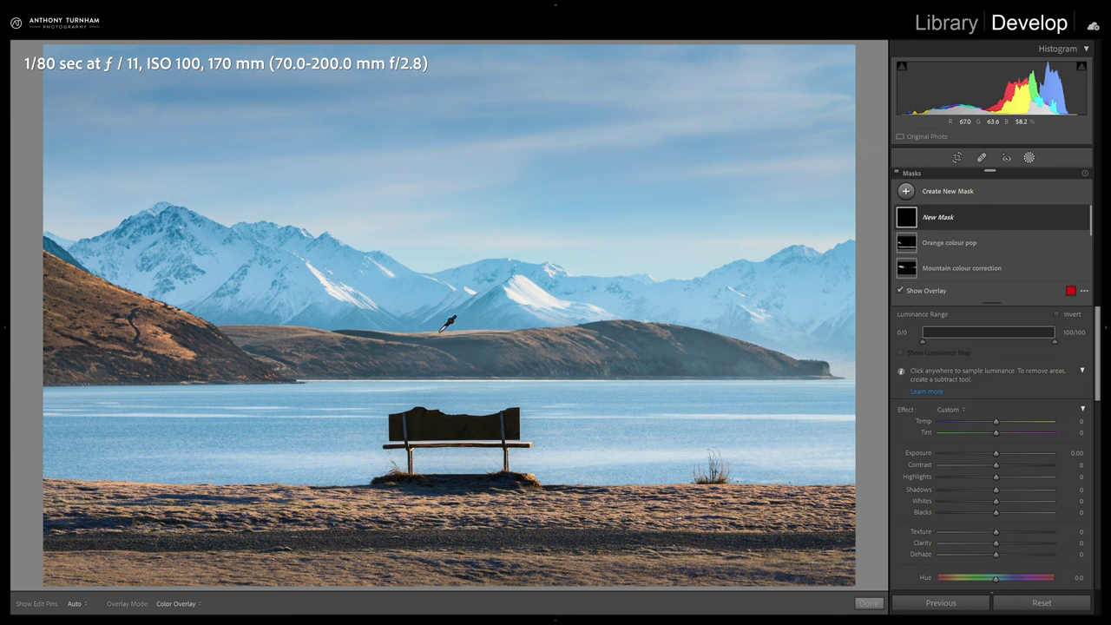
click(440, 333)
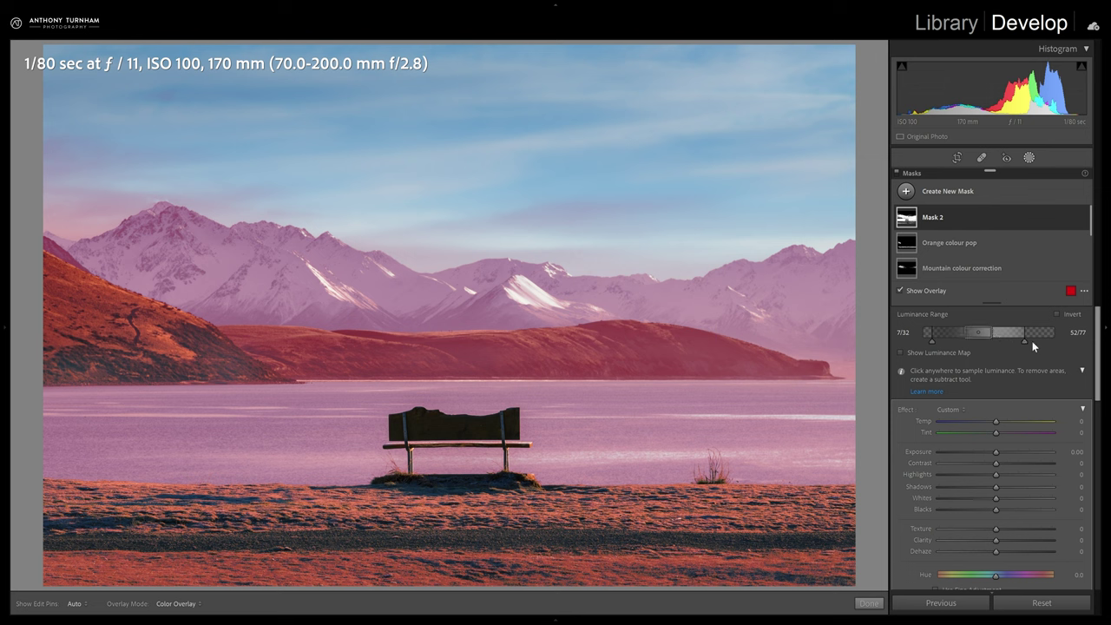
drag(1029, 346, 1003, 339)
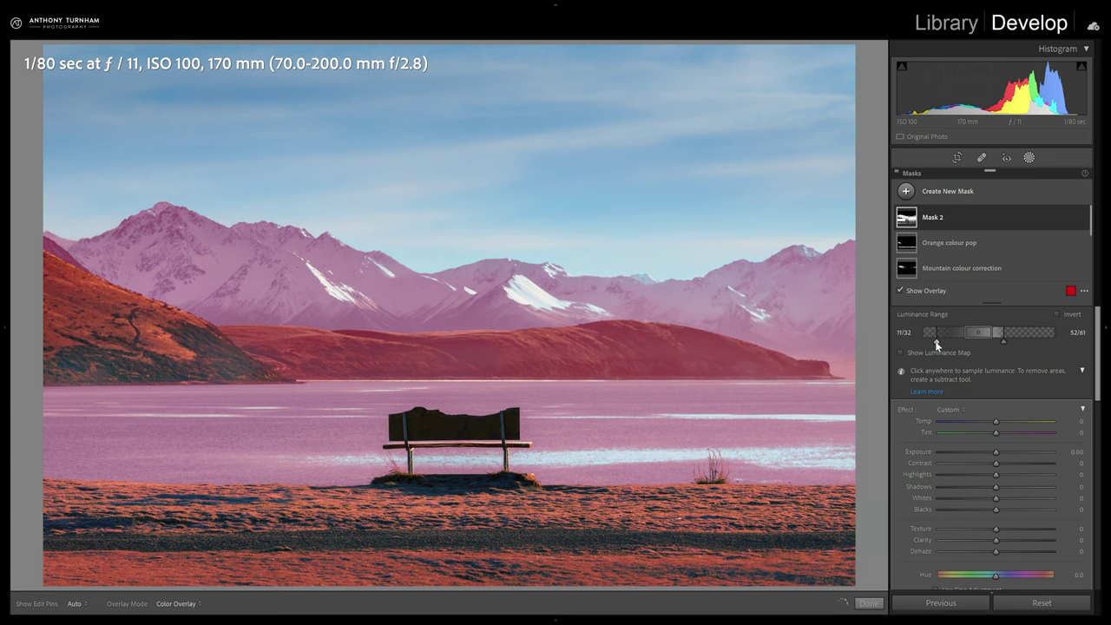
drag(937, 345, 970, 339)
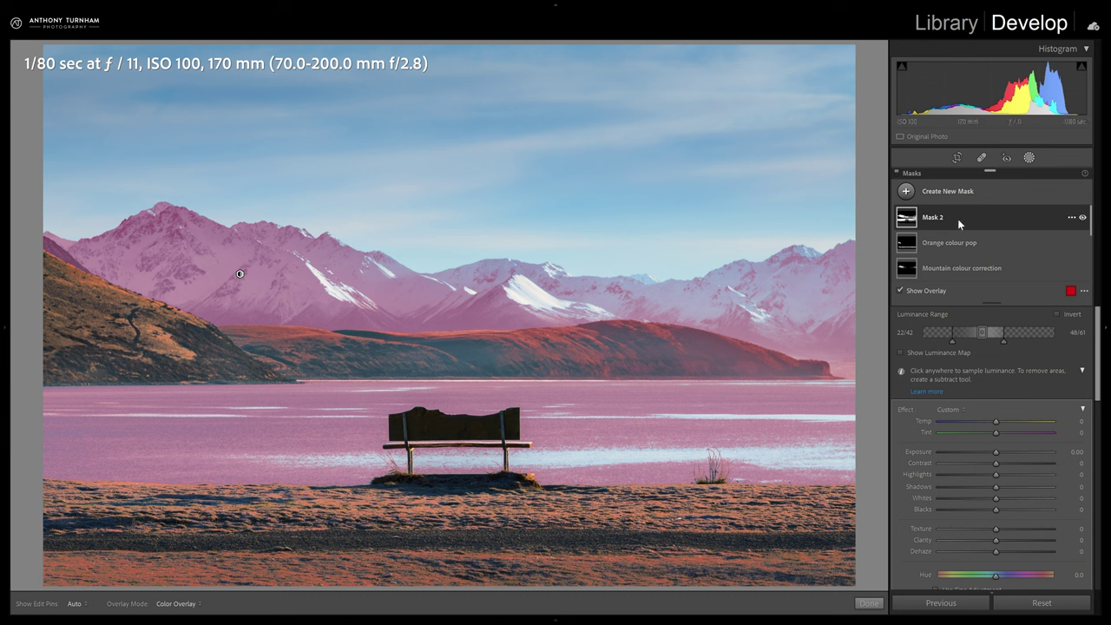
mouse_move(985, 216)
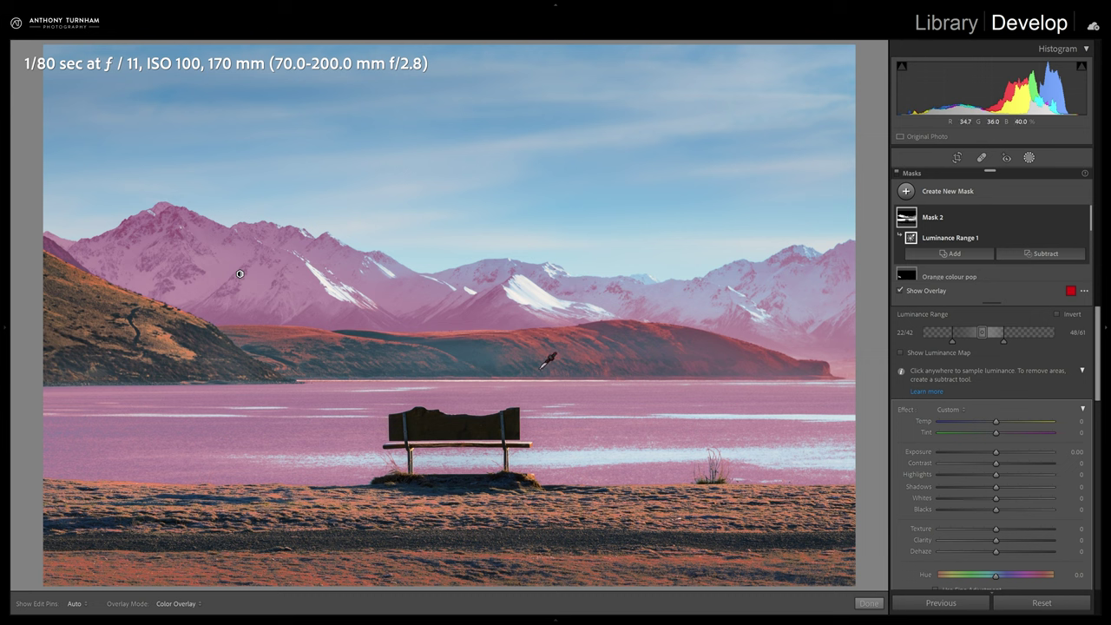
Step: Subtract a linear gradient dragged up from the shoreline, removing the lake and foreground
click(1046, 253)
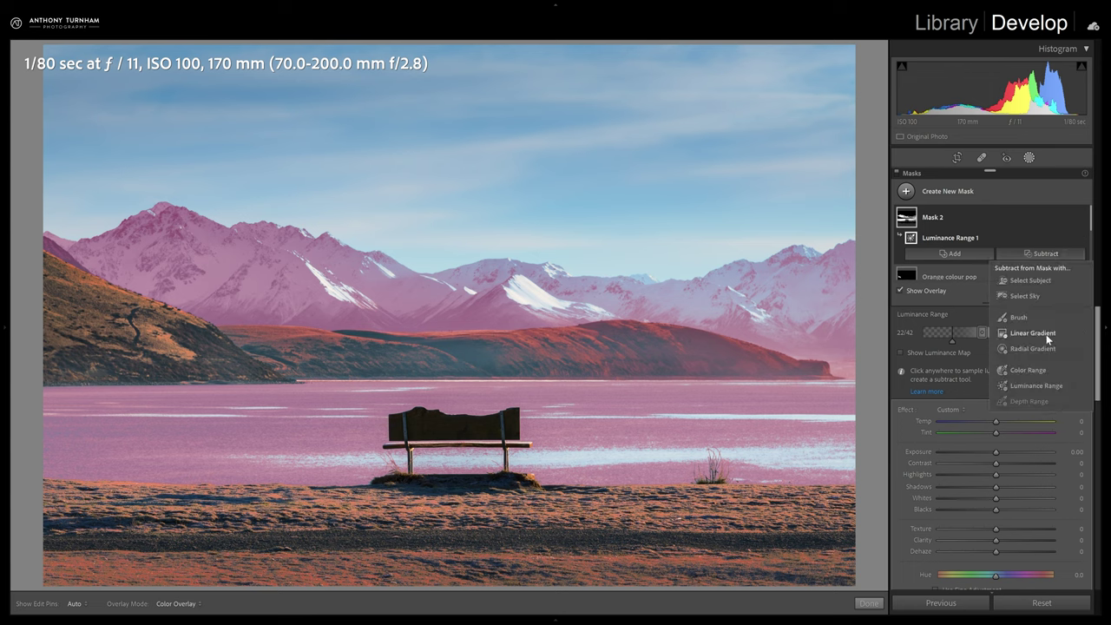
click(1033, 333)
drag(482, 377, 486, 345)
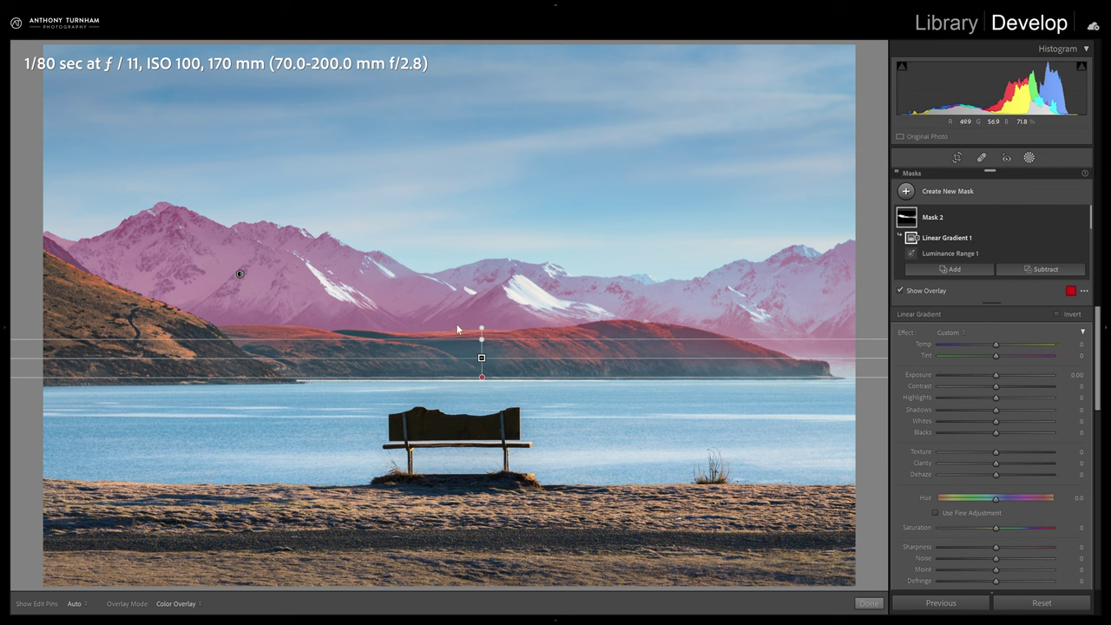
click(1052, 270)
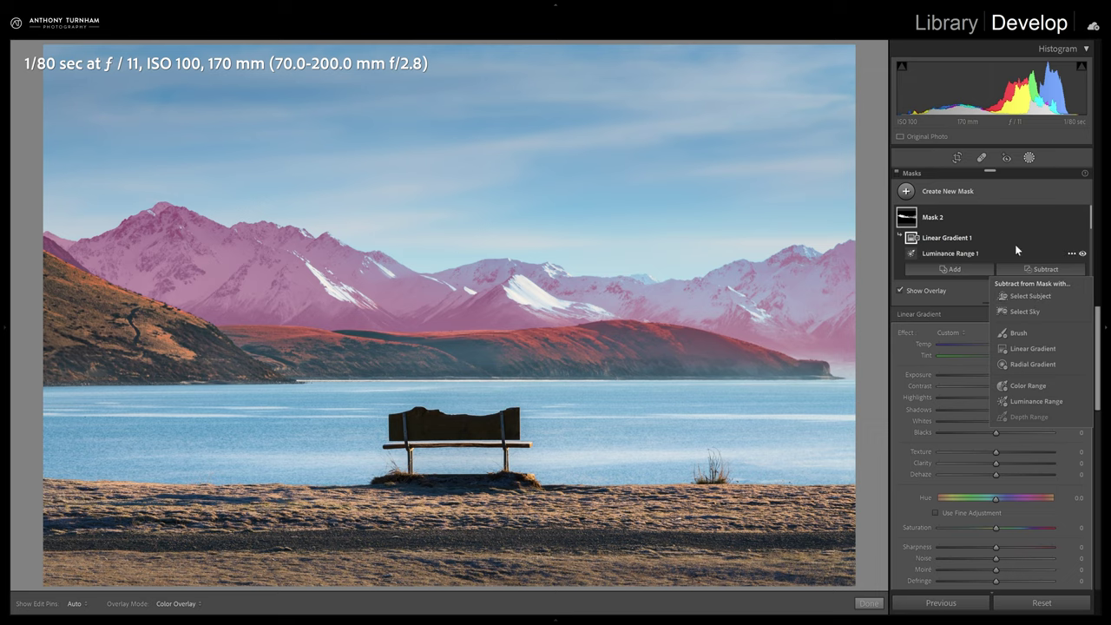
Step: Subtract a colour range sampled from the reddish middle hills and raise Exposure toward 0.57
click(1031, 386)
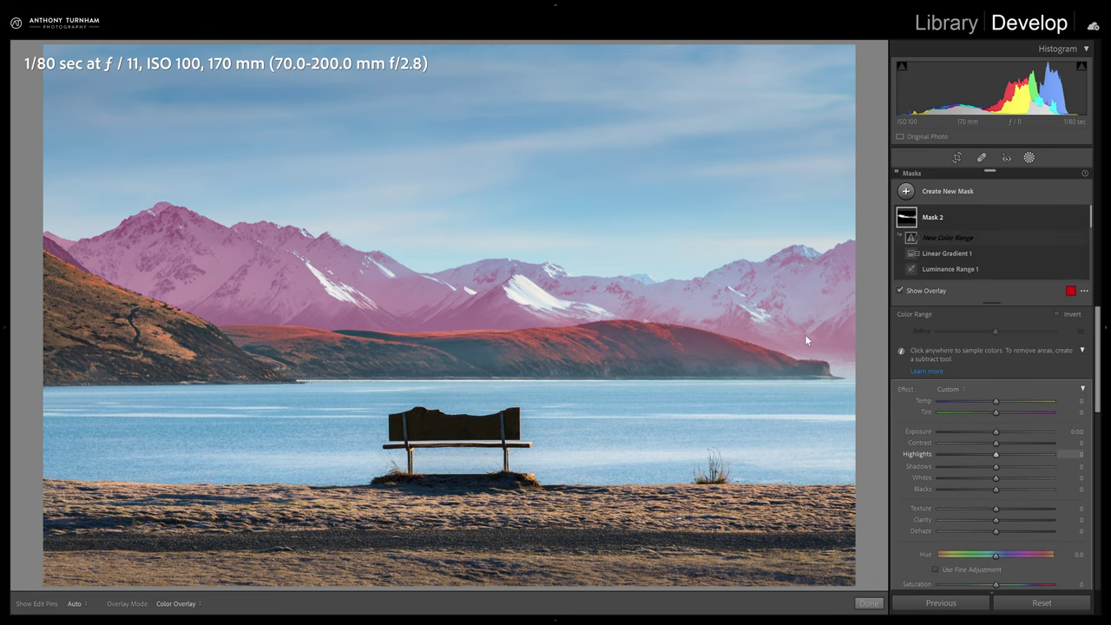
click(450, 315)
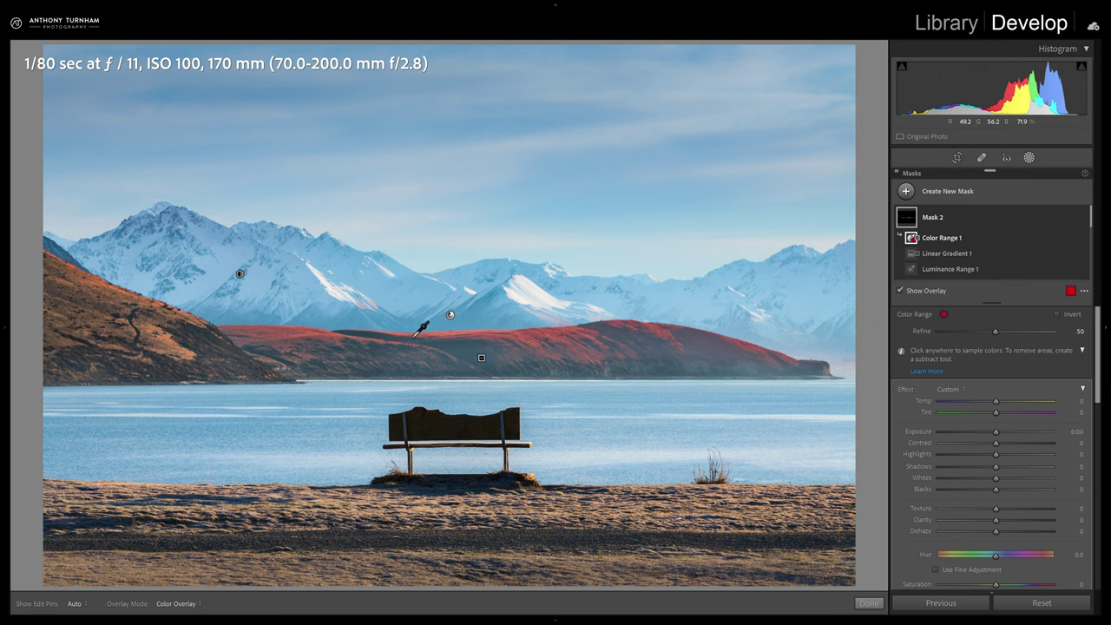
drag(996, 430, 1001, 430)
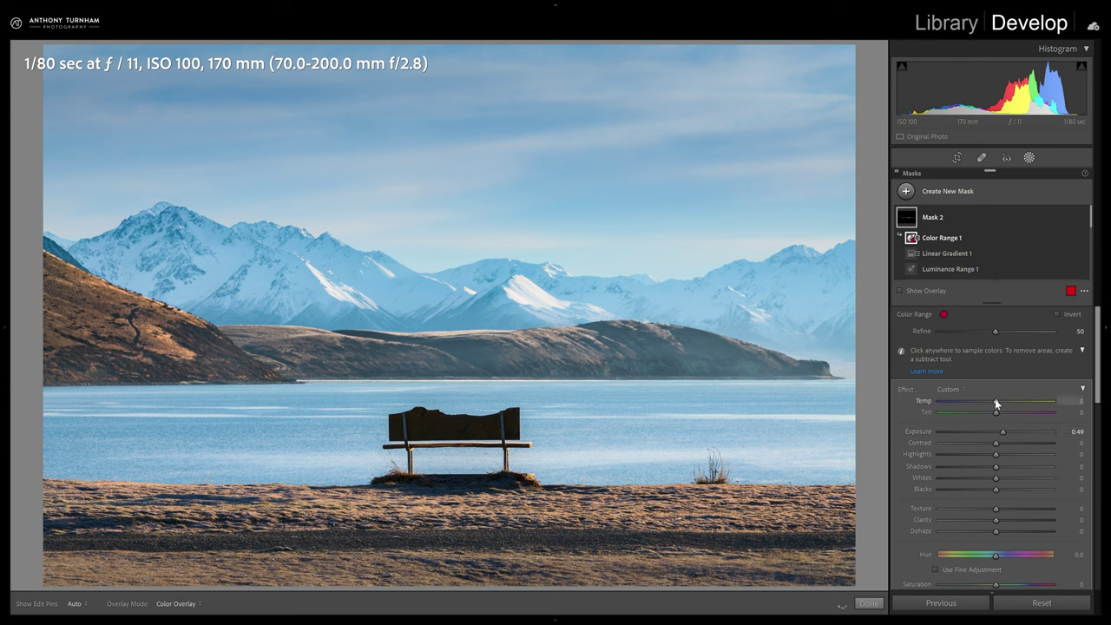
Step: Set Temp 27, Tint 15, Exposure 0.49, rename the mask Hill Highlight, and compare it off and on
mouse_move(1011, 402)
mouse_down()
mouse_move(1020, 404)
mouse_move(1005, 415)
mouse_up()
drag(1011, 412, 1006, 412)
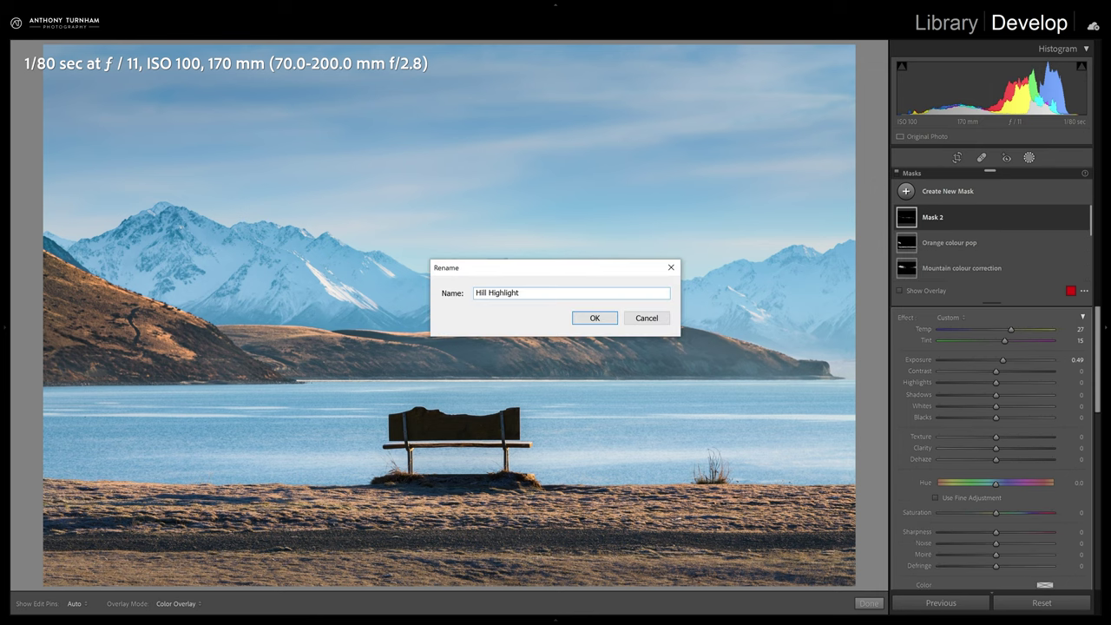
key(Return)
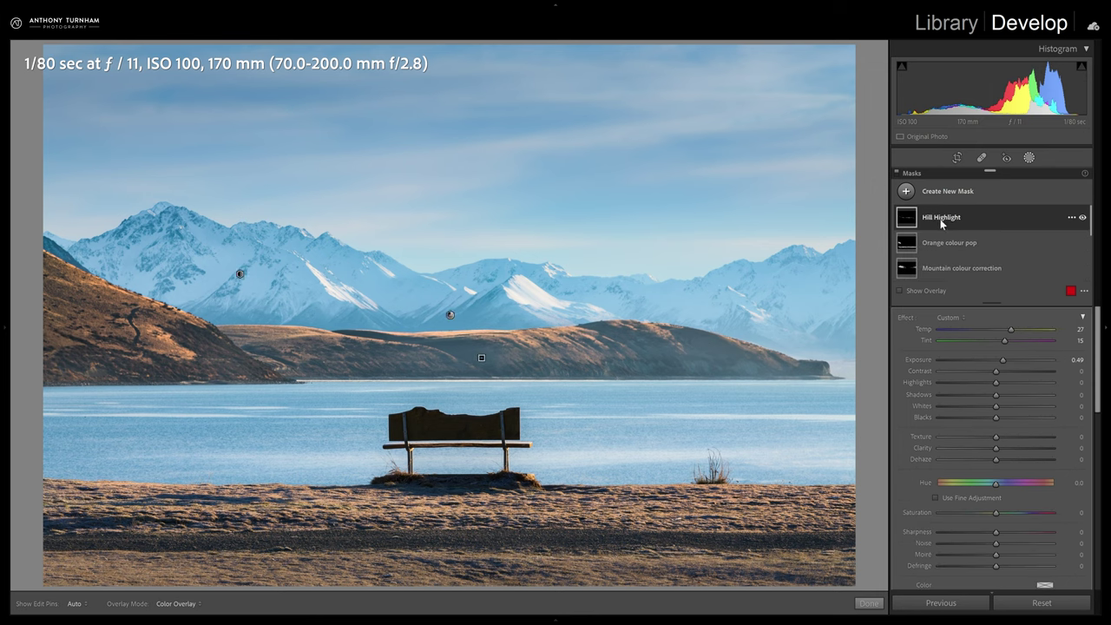
click(1081, 218)
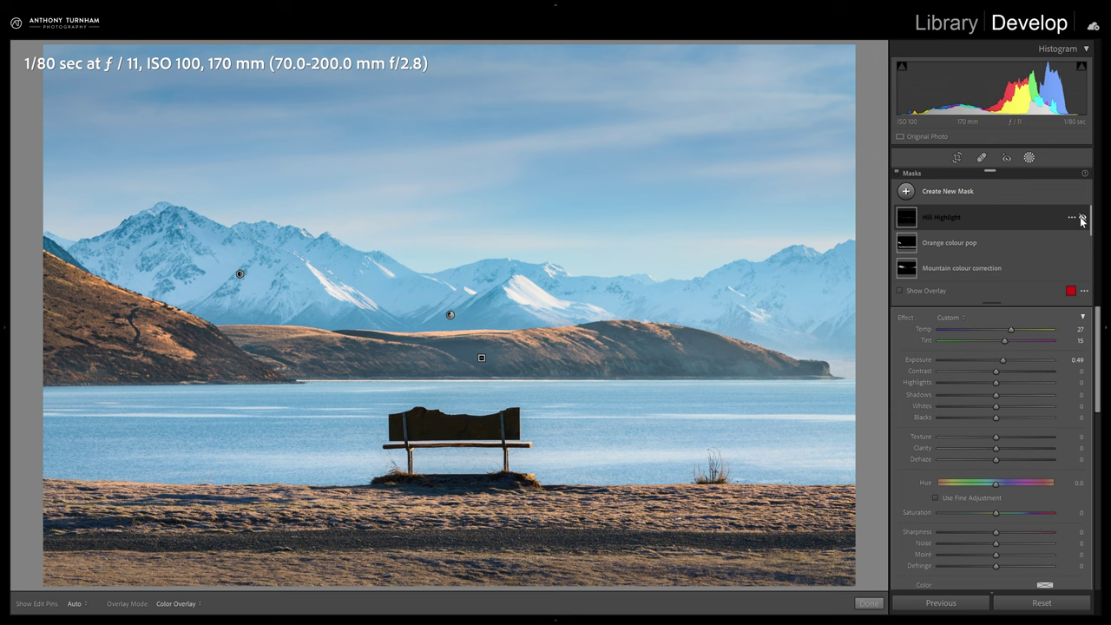
click(1082, 219)
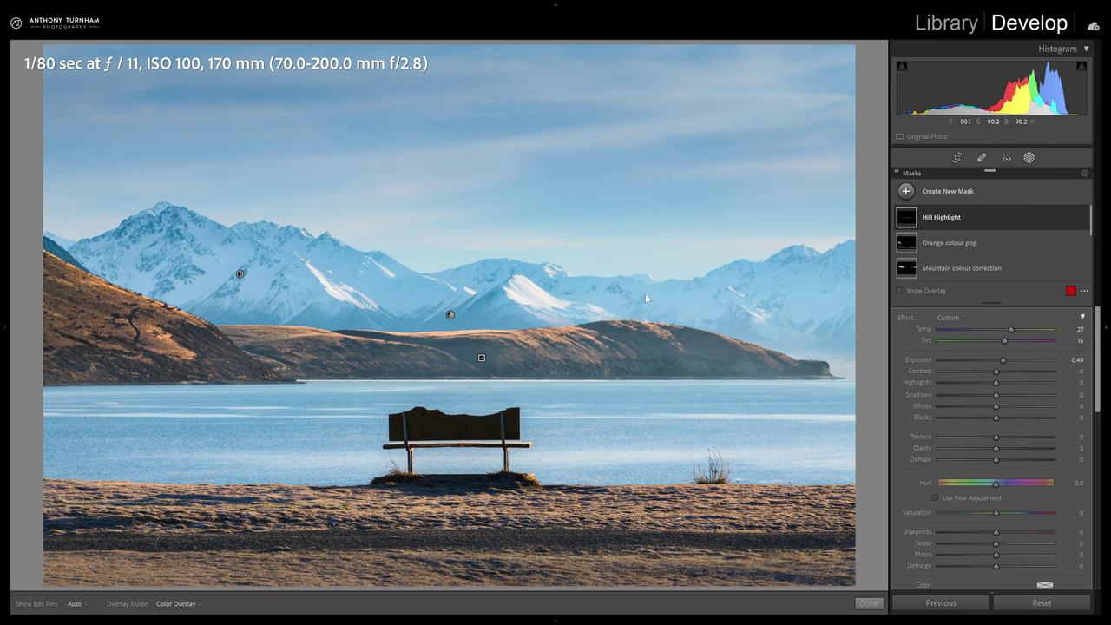
click(596, 319)
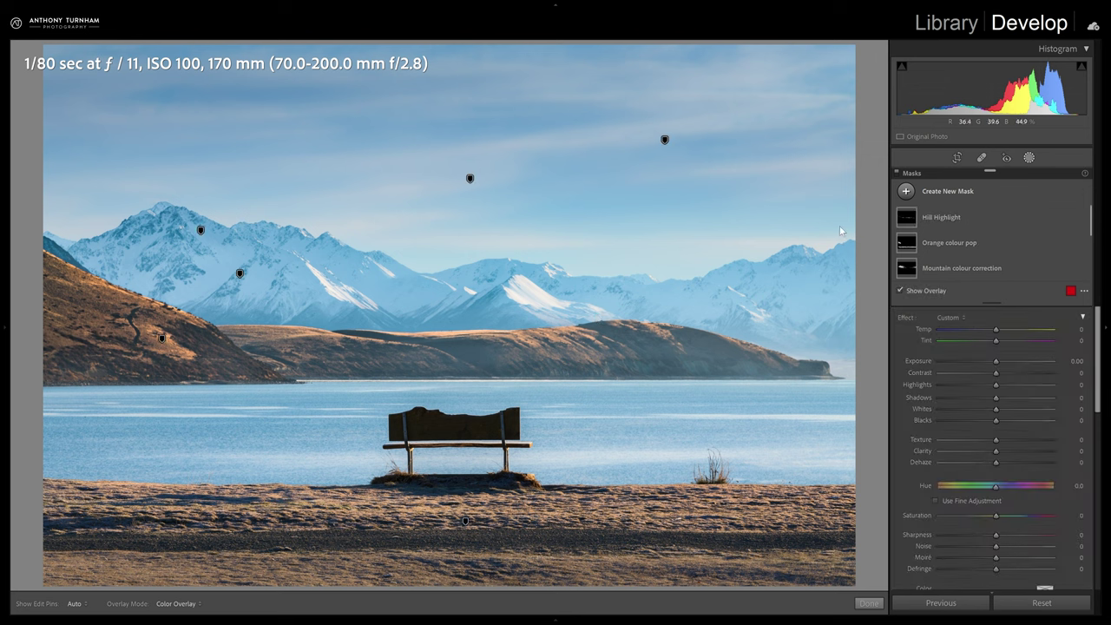
click(898, 175)
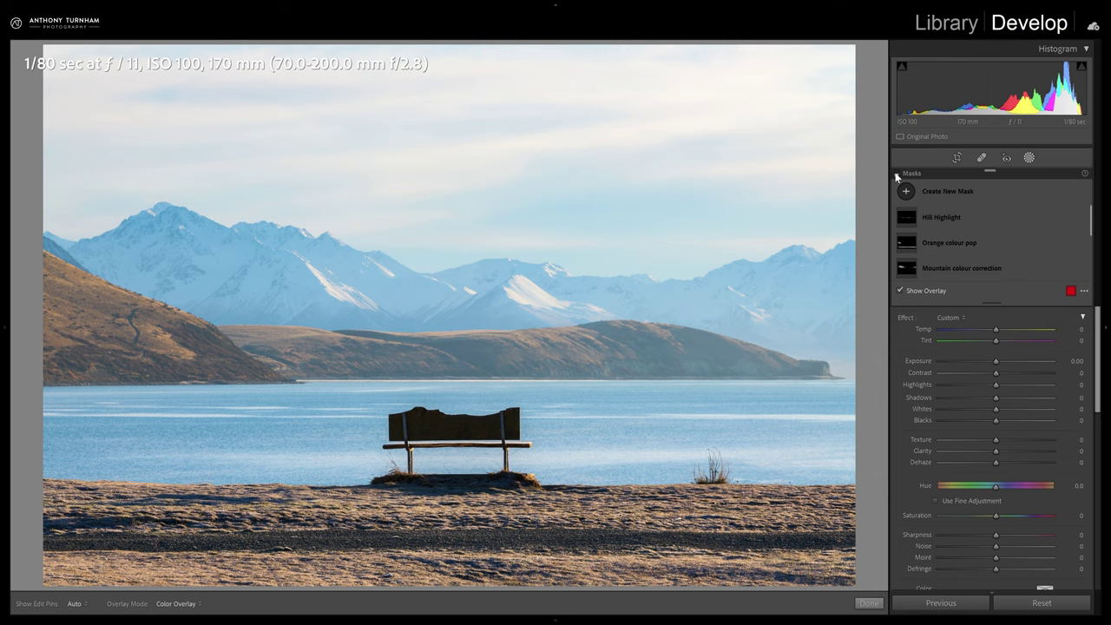
click(897, 174)
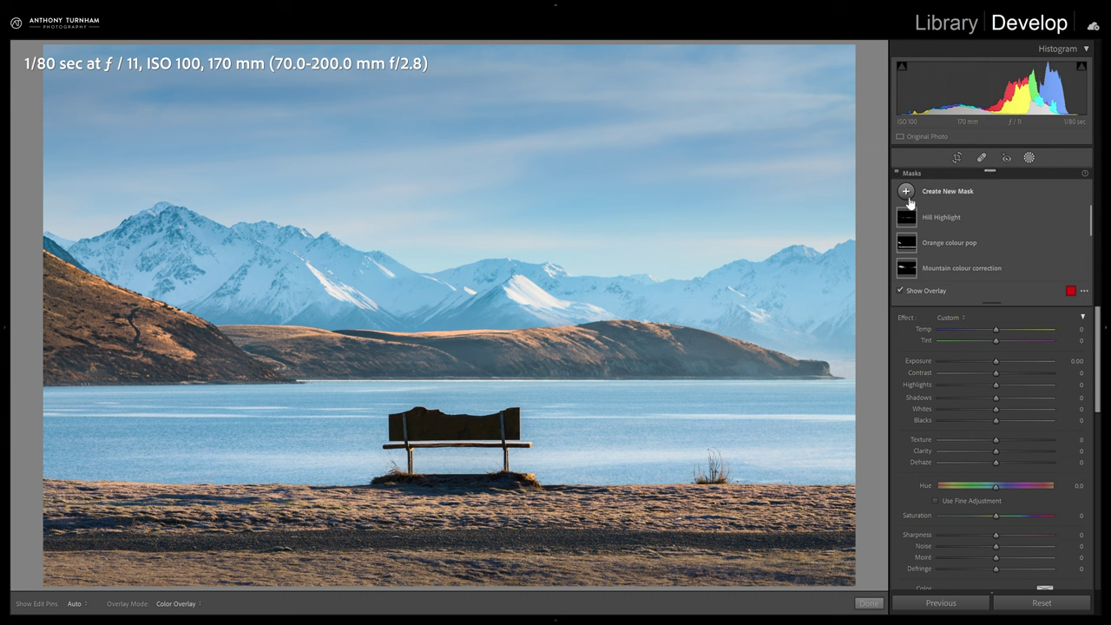
Step: Send a 16-bit TIFF copy with Lightroom adjustments to Luminar Neo for editing
right_click(746, 209)
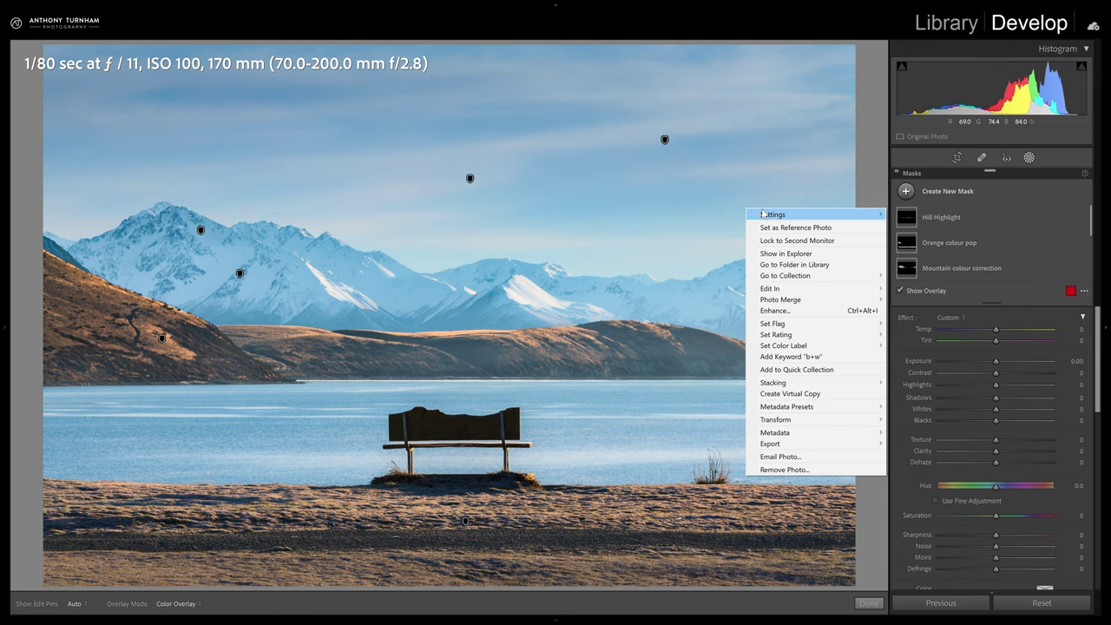
mouse_move(833, 288)
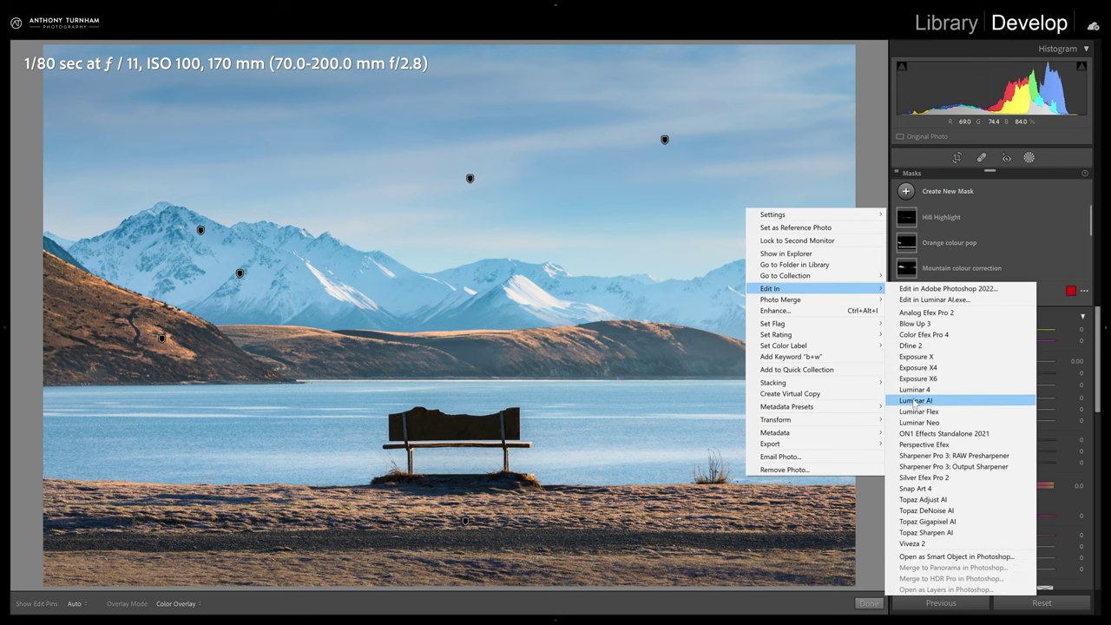
click(930, 423)
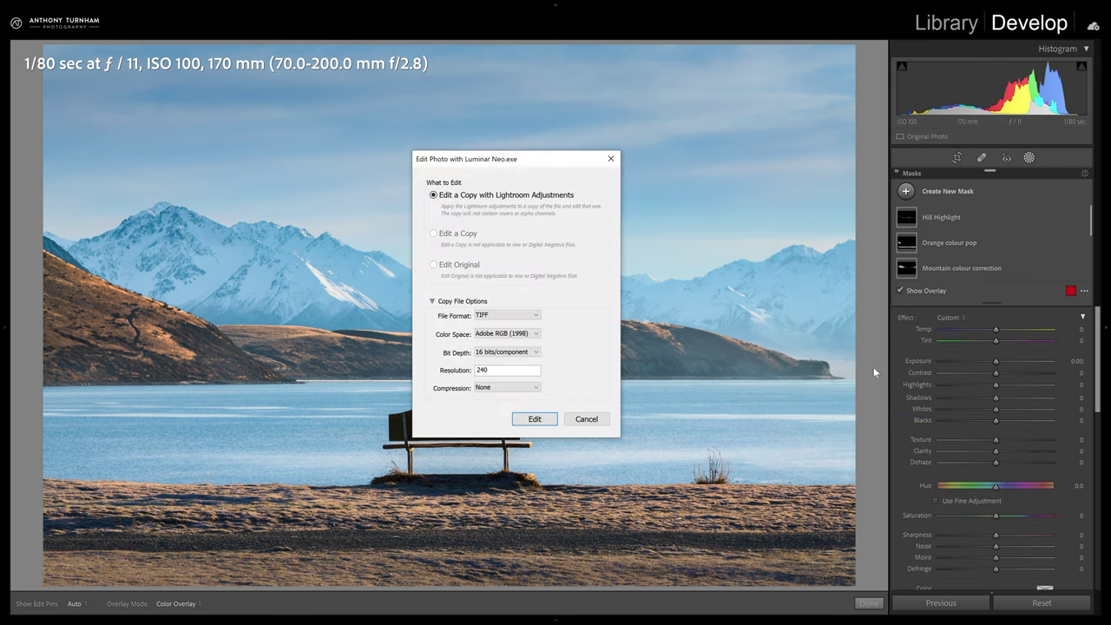
click(535, 419)
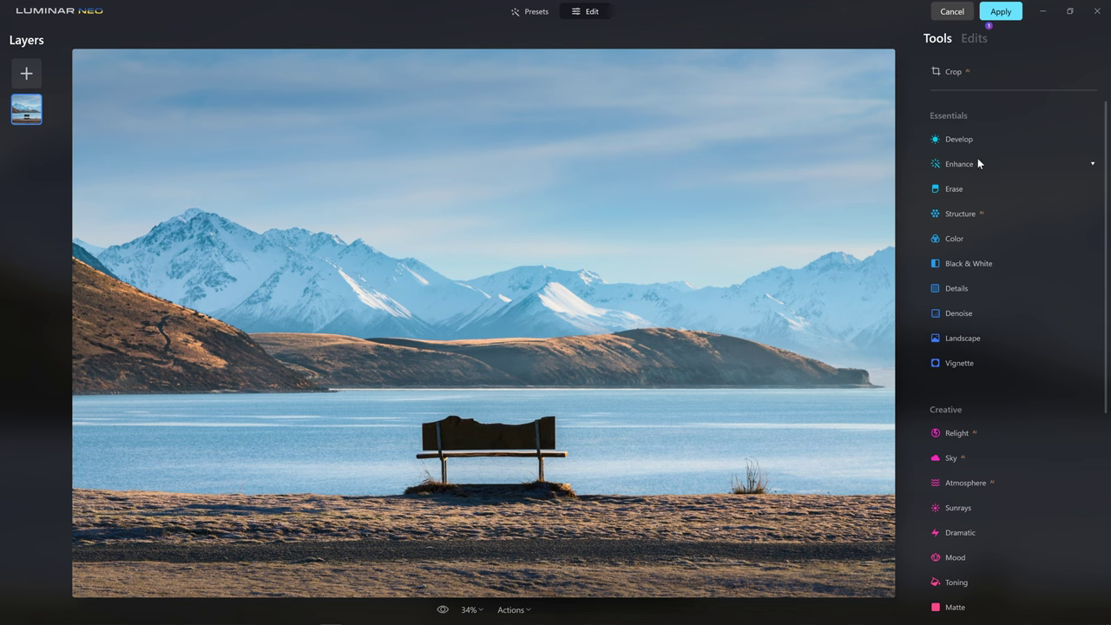
Step: Set Accent to 30, Structure to 8 and Golden Hour to 18
click(979, 161)
drag(985, 203, 994, 205)
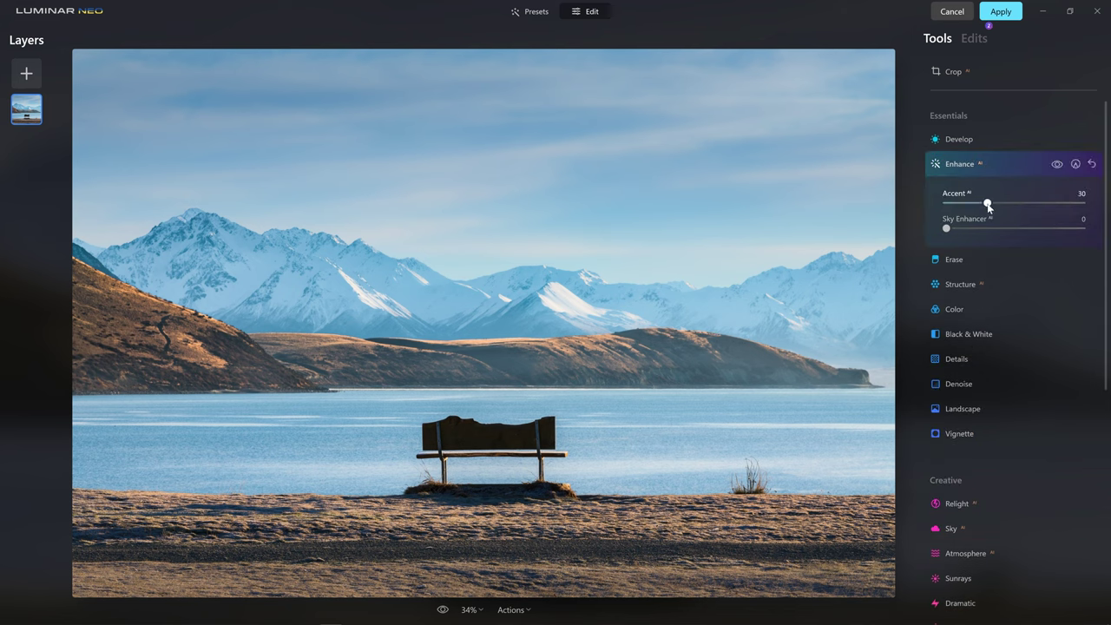
click(961, 283)
drag(1019, 250, 1020, 253)
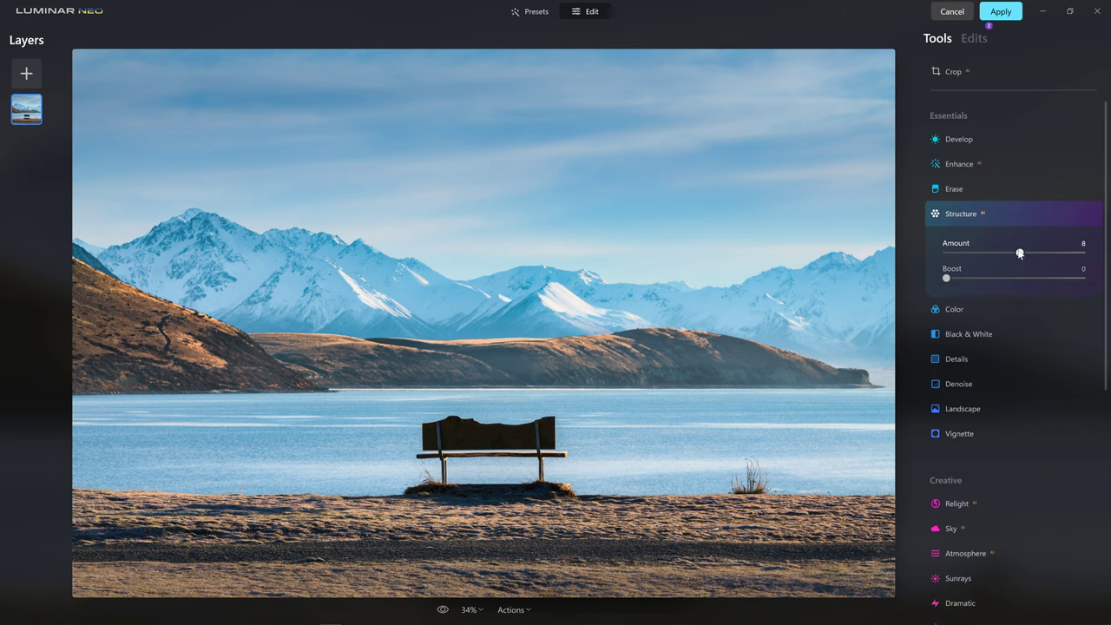
click(964, 405)
drag(945, 403, 971, 403)
Step: Add a -48 vignette with Feather 56 and Inner Light 17
scroll(1027, 500, down, 1)
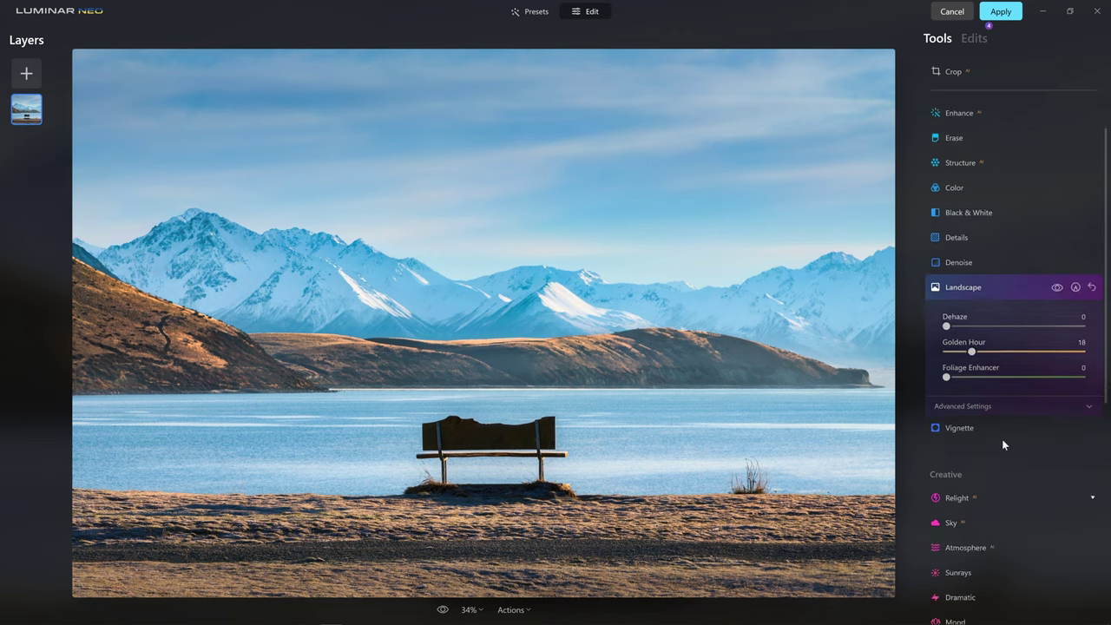
click(1004, 413)
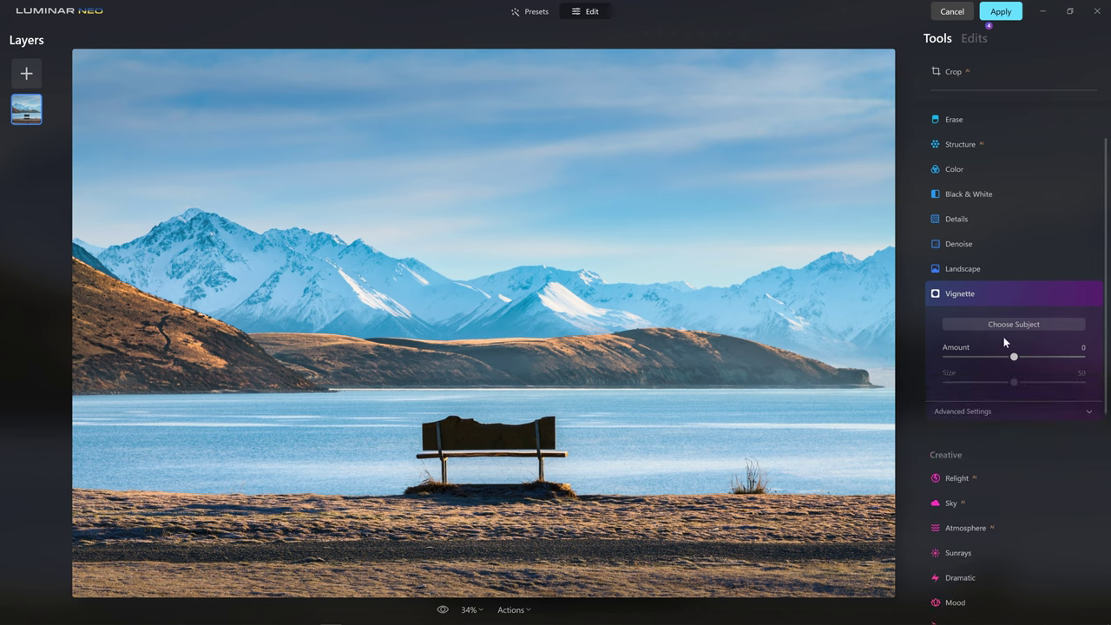
drag(1013, 357, 976, 358)
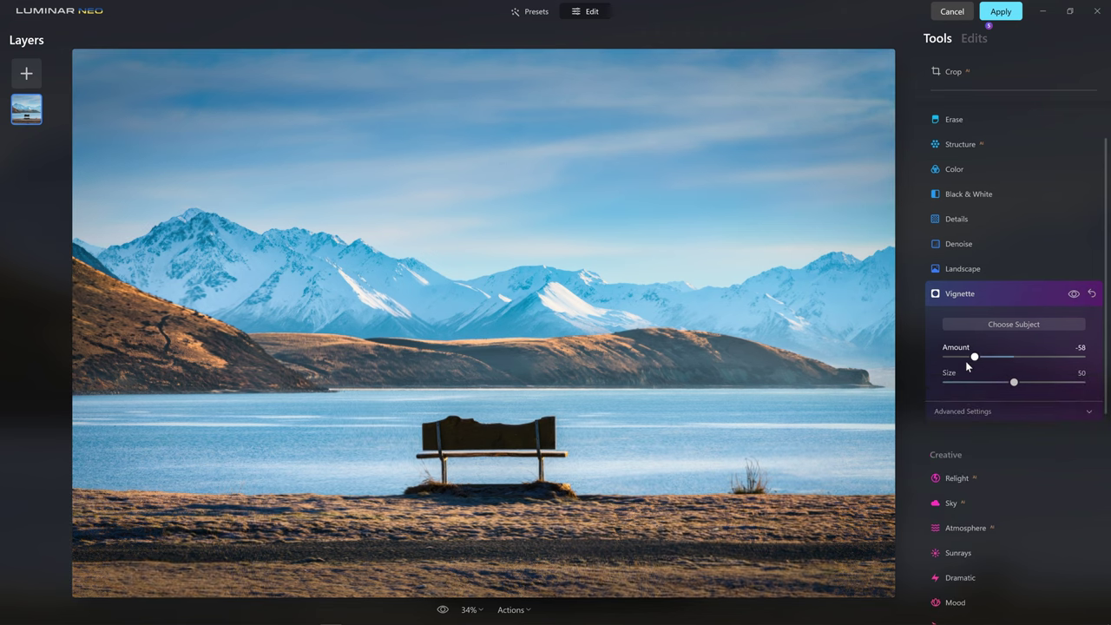
drag(970, 361, 975, 359)
click(977, 411)
drag(1014, 464, 1053, 464)
drag(947, 491, 967, 490)
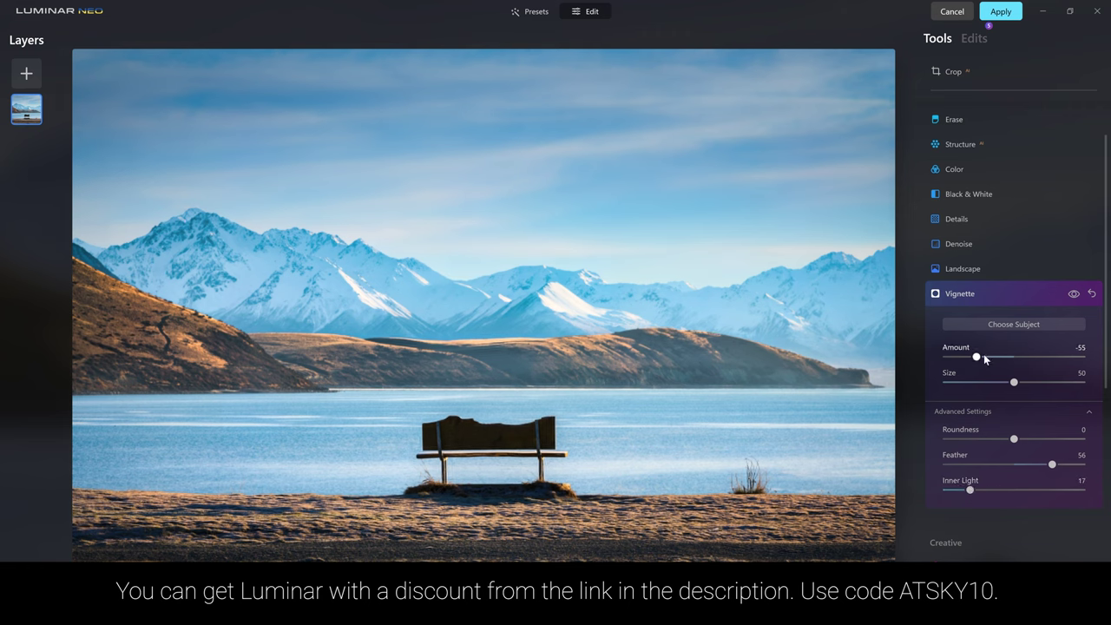
click(984, 356)
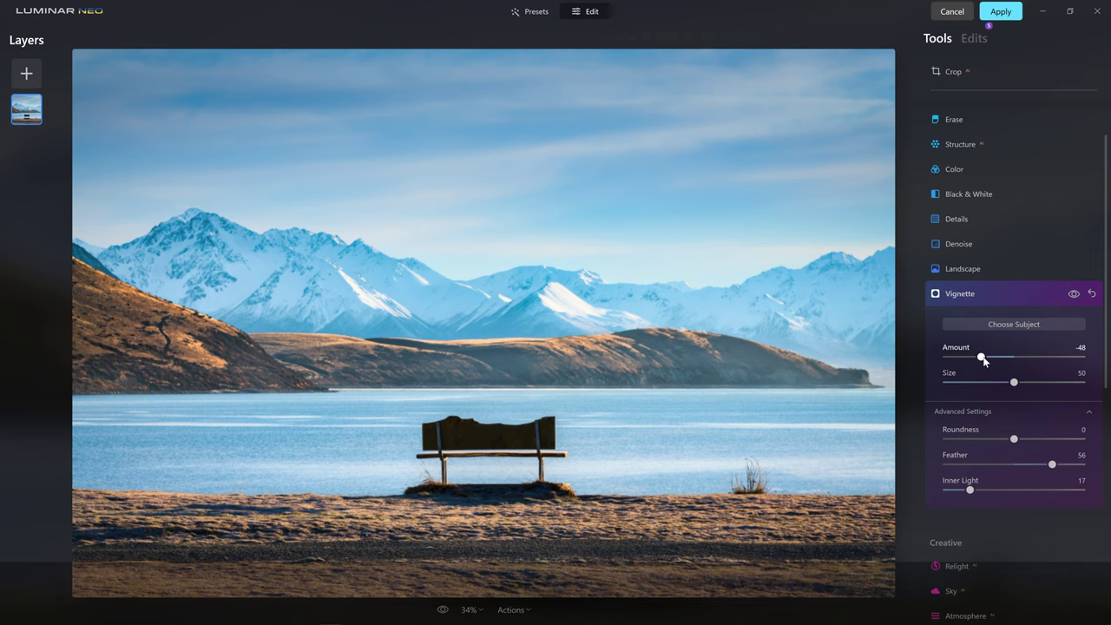
scroll(972, 363, down, 4)
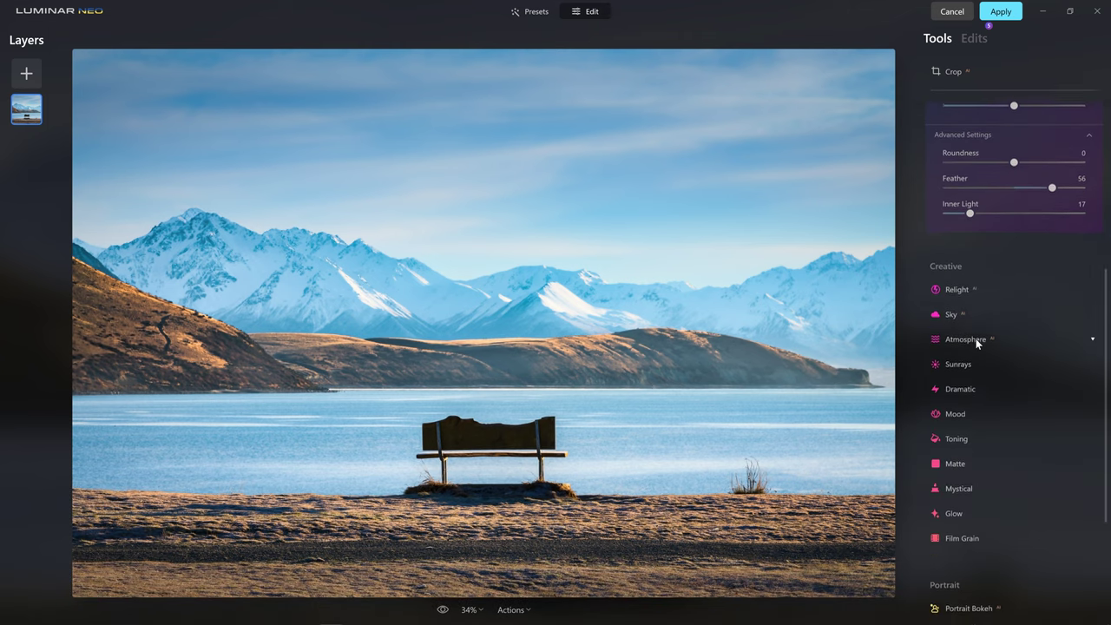
Step: Add a faint Haze atmosphere with Depth pushed to 100 and a low Amount
click(976, 338)
click(996, 240)
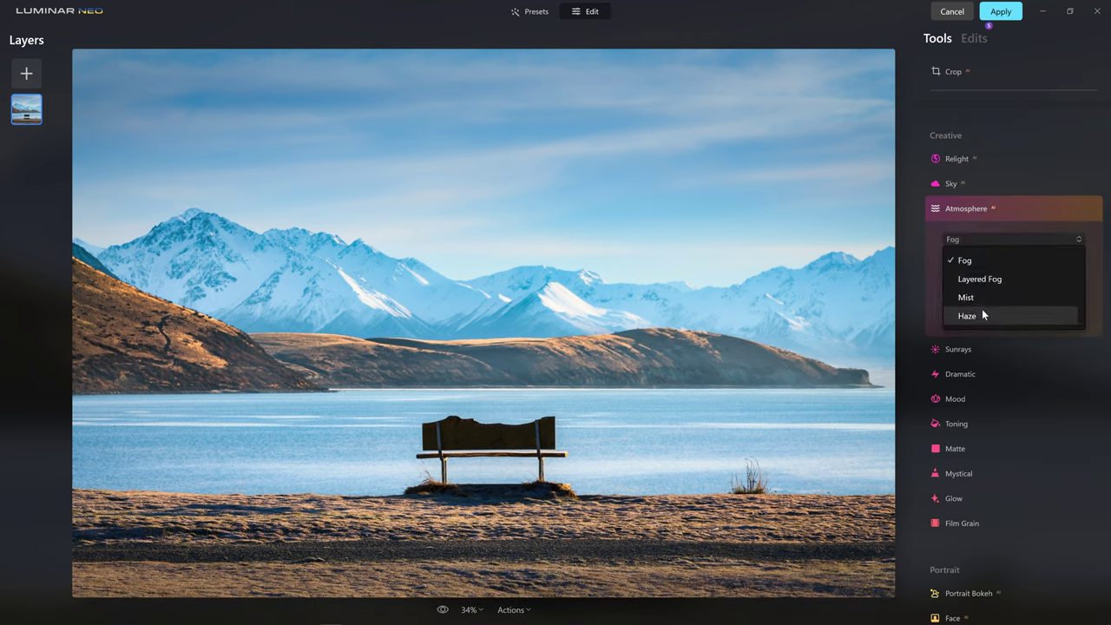
click(984, 315)
click(1049, 293)
drag(1086, 297, 1086, 293)
mouse_move(946, 267)
mouse_down()
mouse_move(1035, 264)
mouse_move(951, 269)
mouse_up()
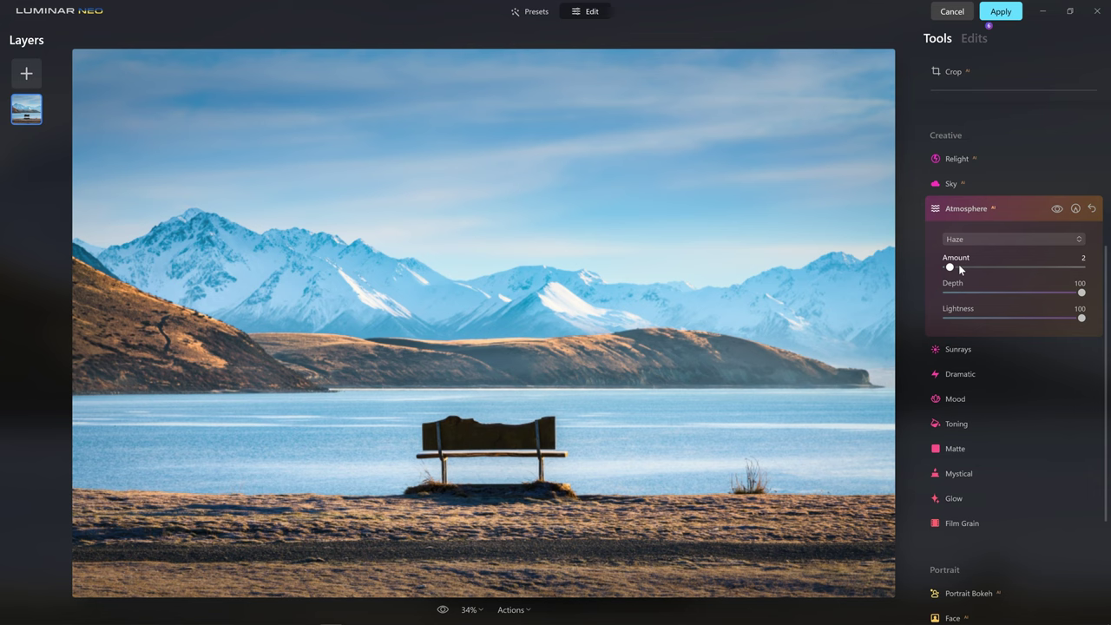
Step: Add a light Mystical effect at Amount 6
click(981, 209)
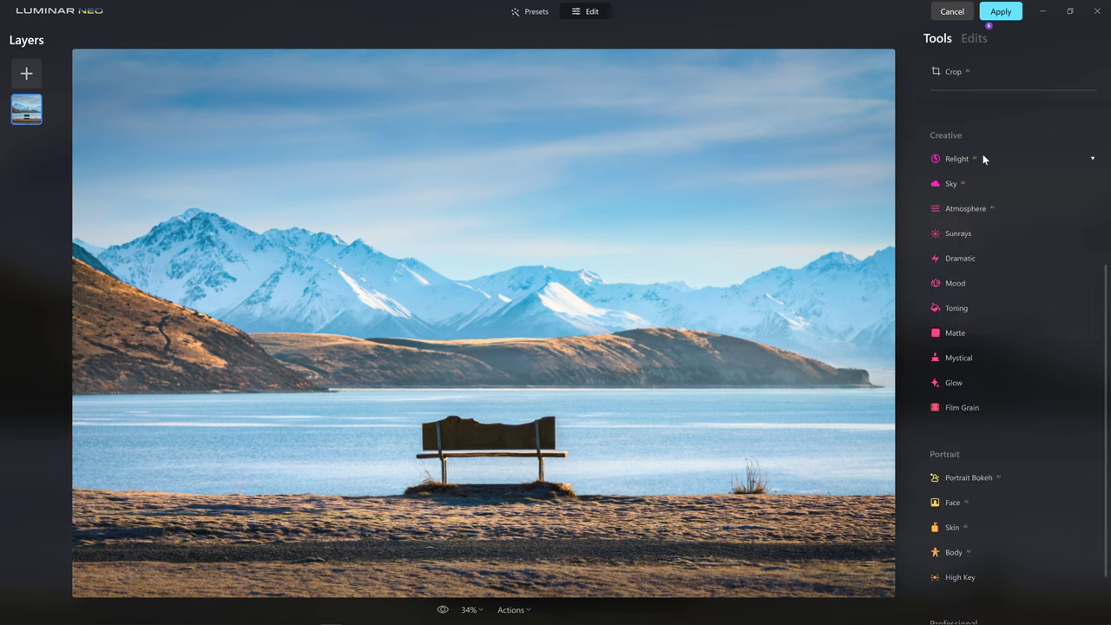
click(970, 358)
drag(946, 396, 969, 398)
Step: Apply the Bakersfield LUT in Mood, trying Riverside first, and set its Amount to about 29
click(989, 361)
click(975, 283)
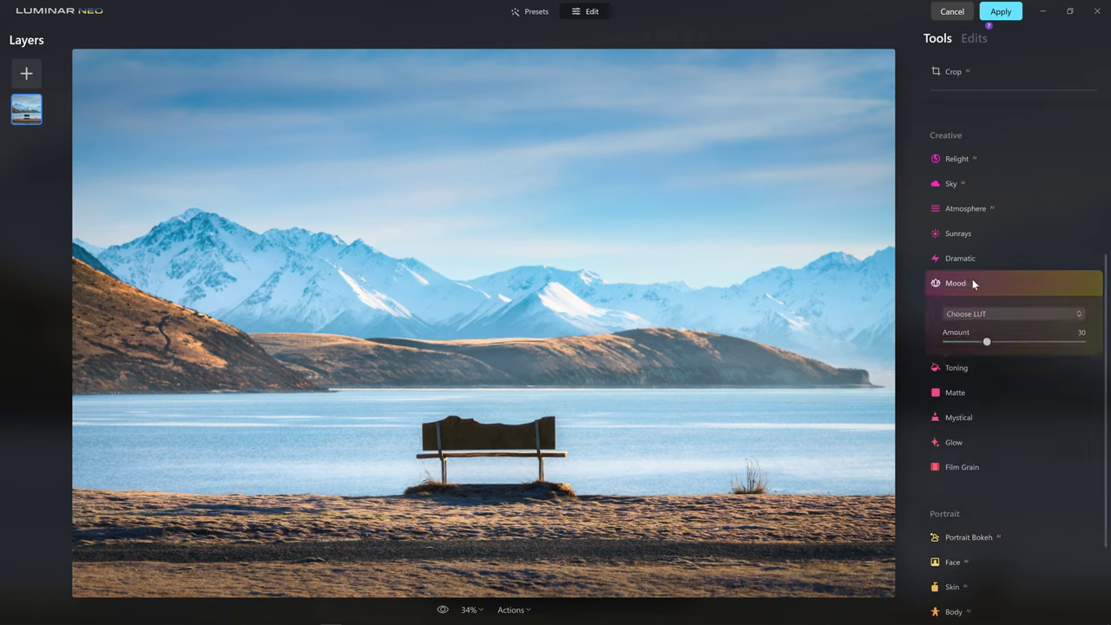
click(994, 313)
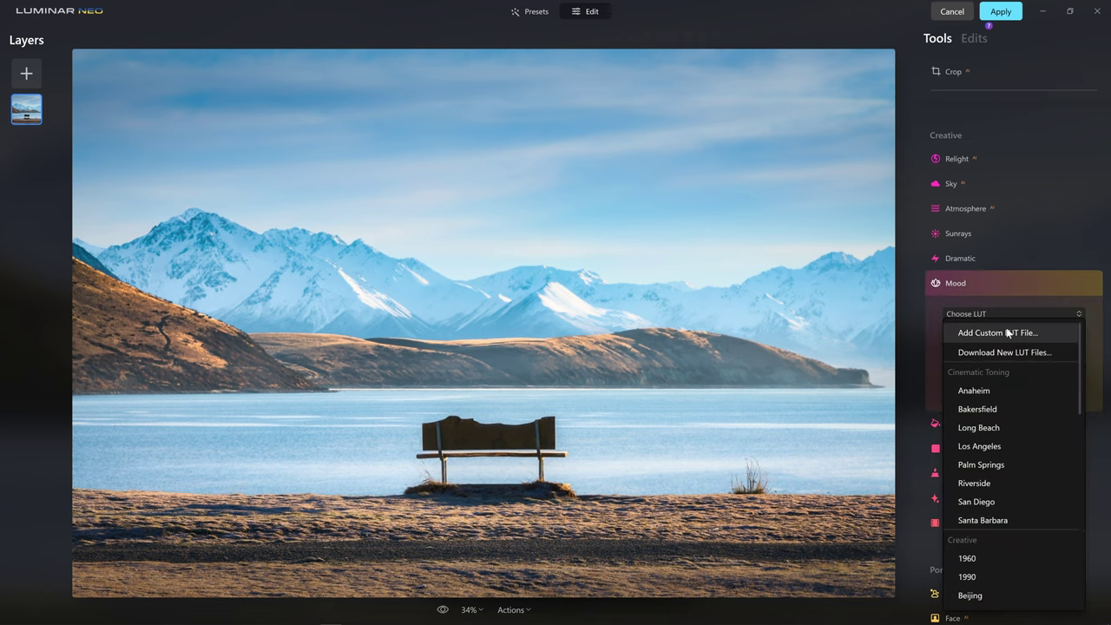
click(1001, 483)
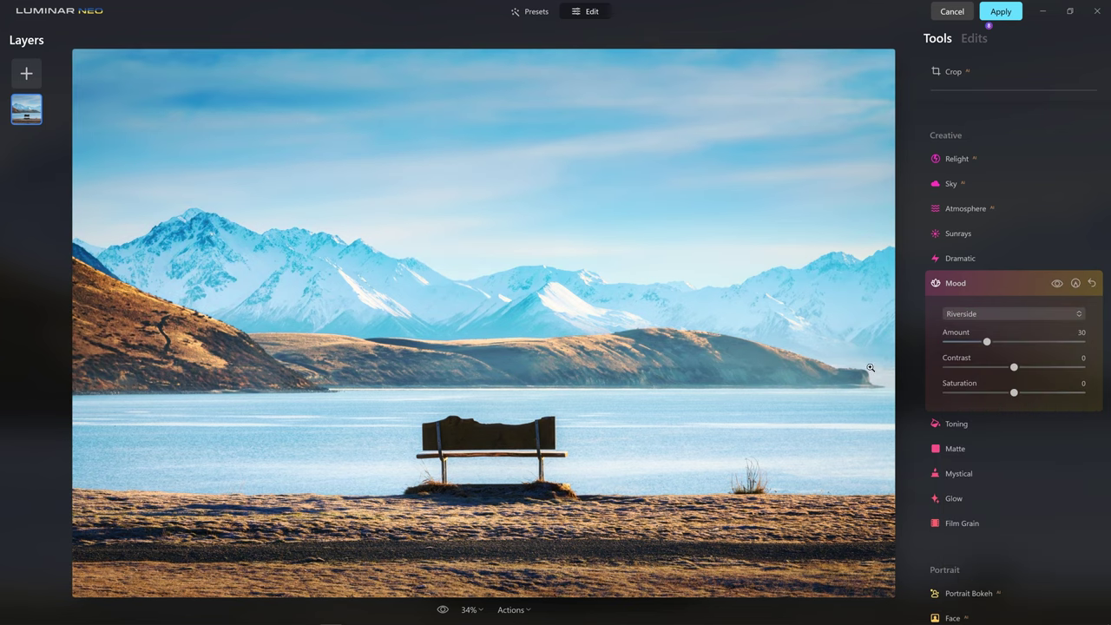
click(988, 315)
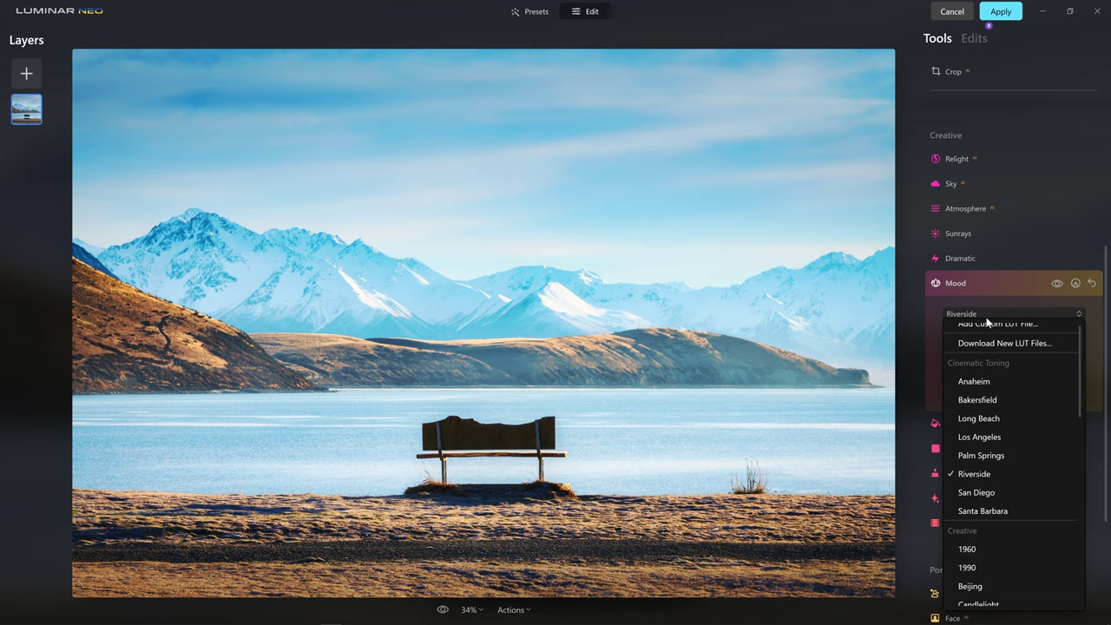
click(973, 397)
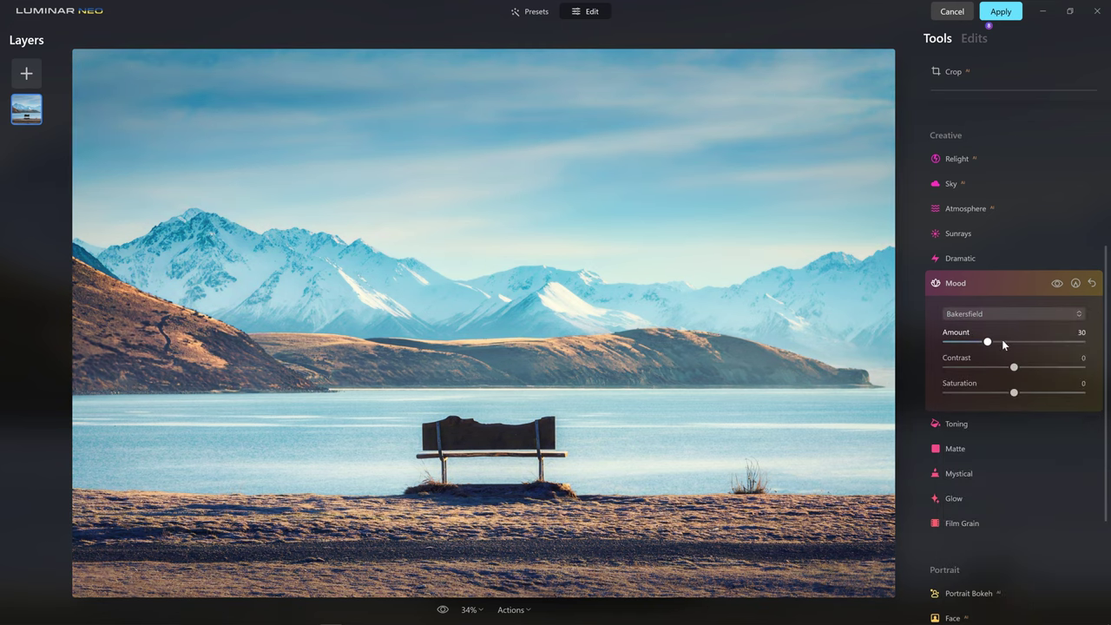
drag(1056, 341, 1087, 341)
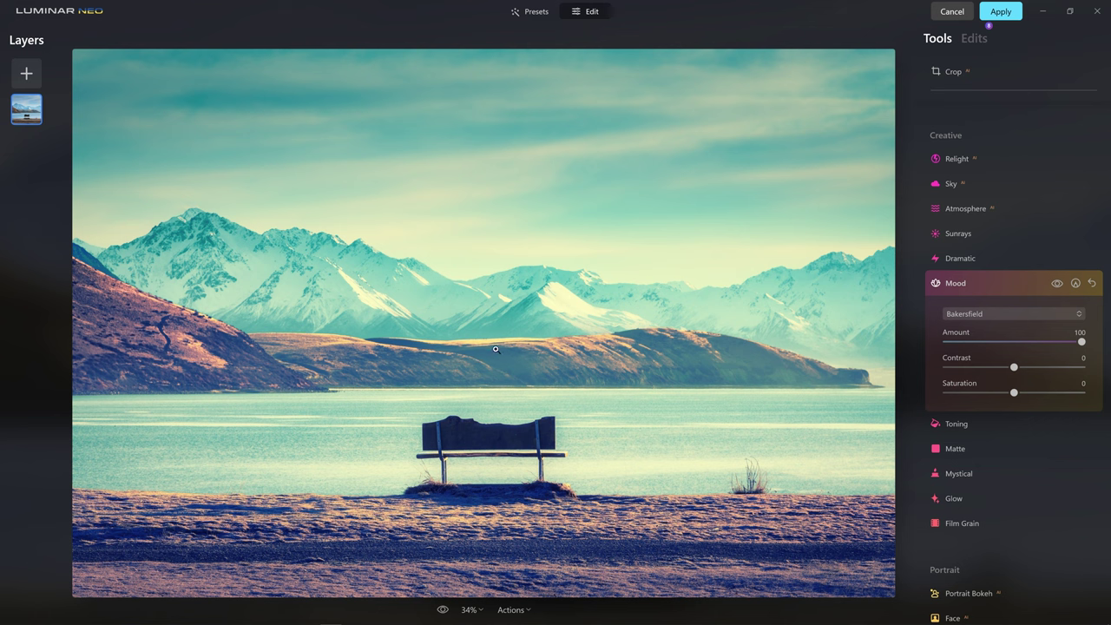
drag(1081, 348, 978, 347)
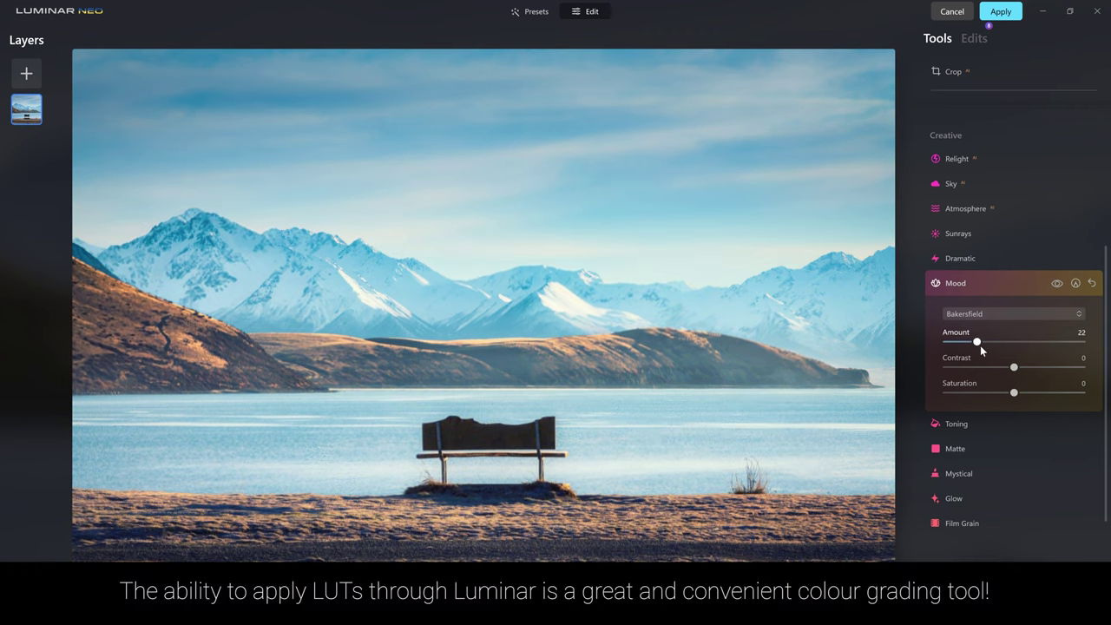
drag(985, 350, 1009, 341)
click(1006, 282)
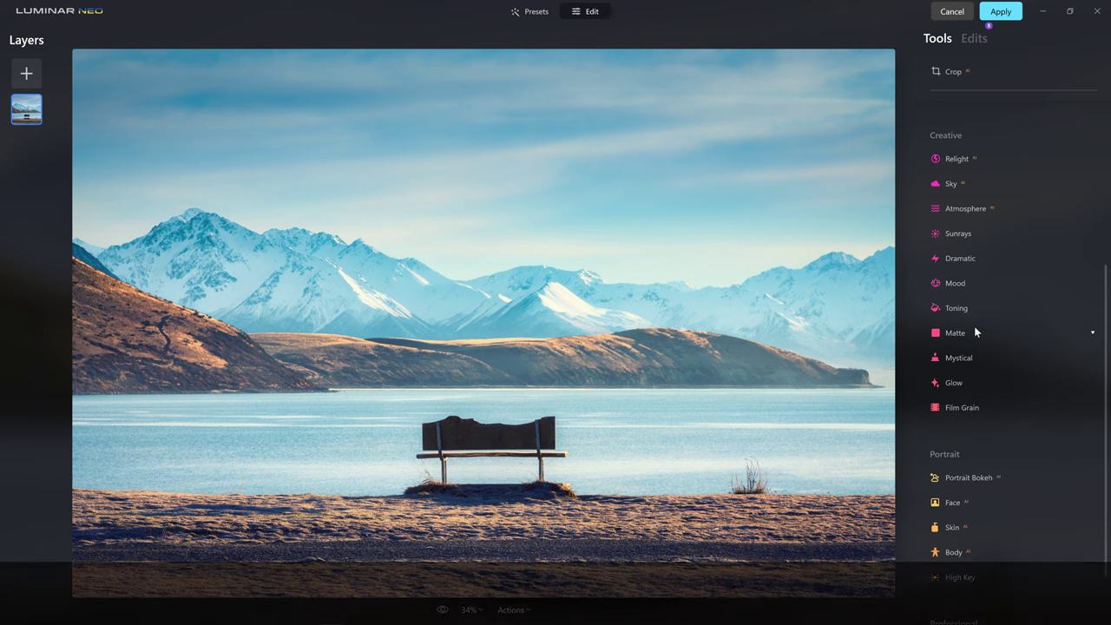
Step: Compare the edit against the original, then apply the Luminar Neo edits back to Lightroom
click(443, 611)
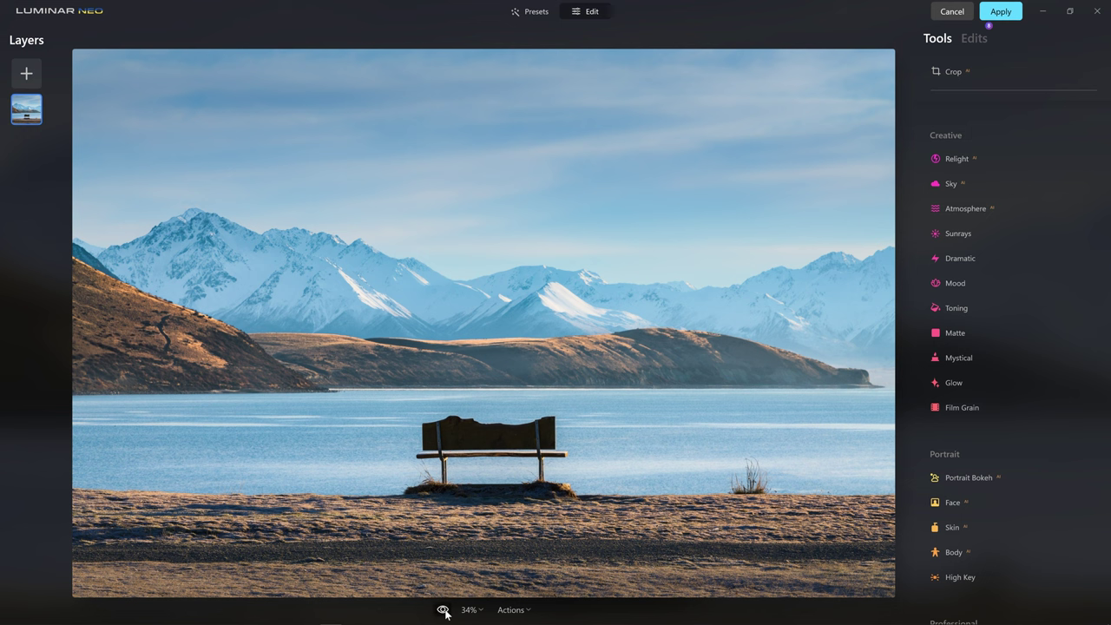
click(444, 611)
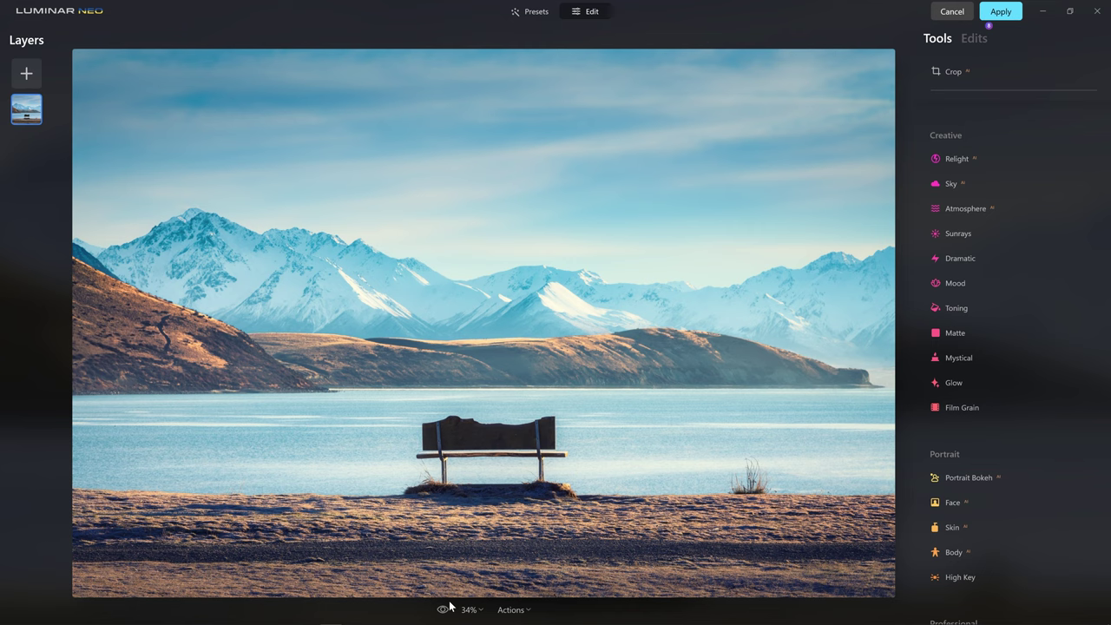
click(1001, 11)
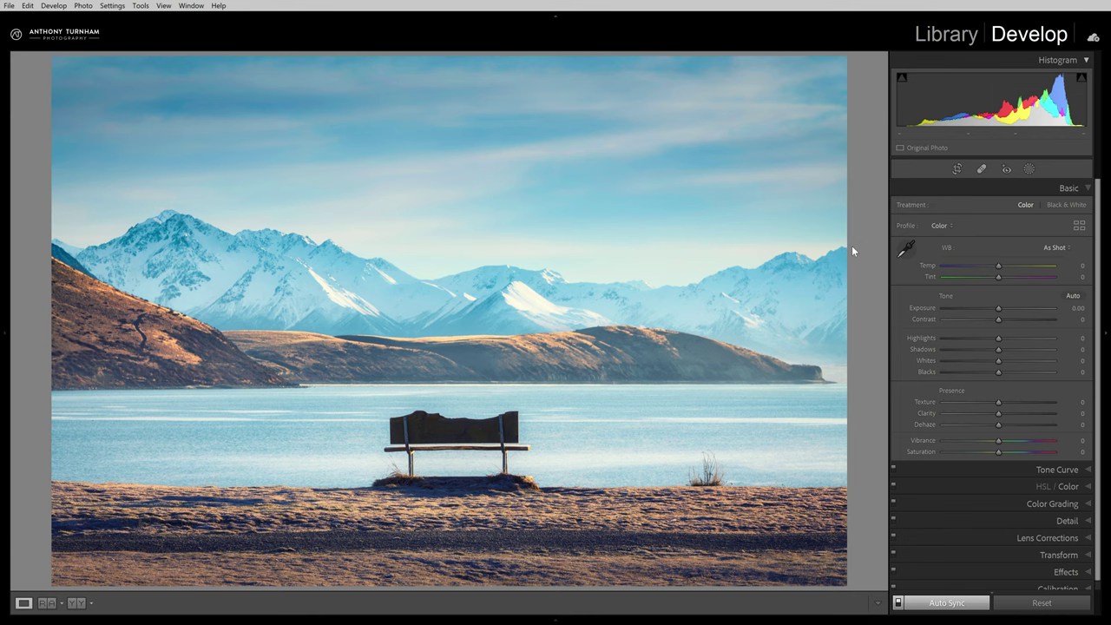
Step: Compare the finished and unedited photos in Survey view, then show the left photo in Develop
key(F6)
key(n)
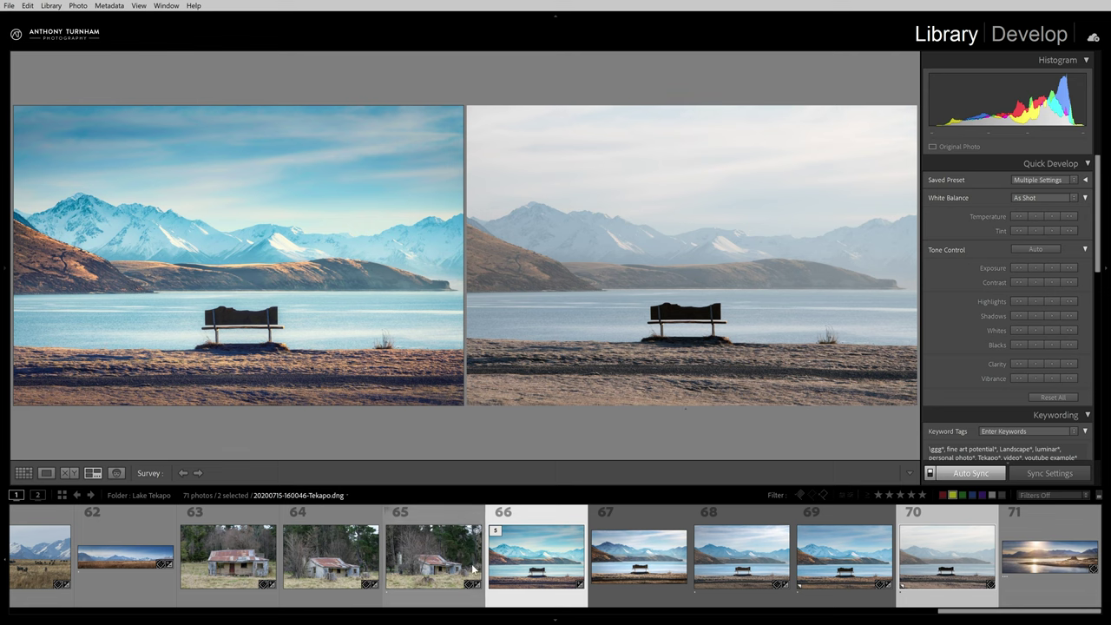
click(487, 613)
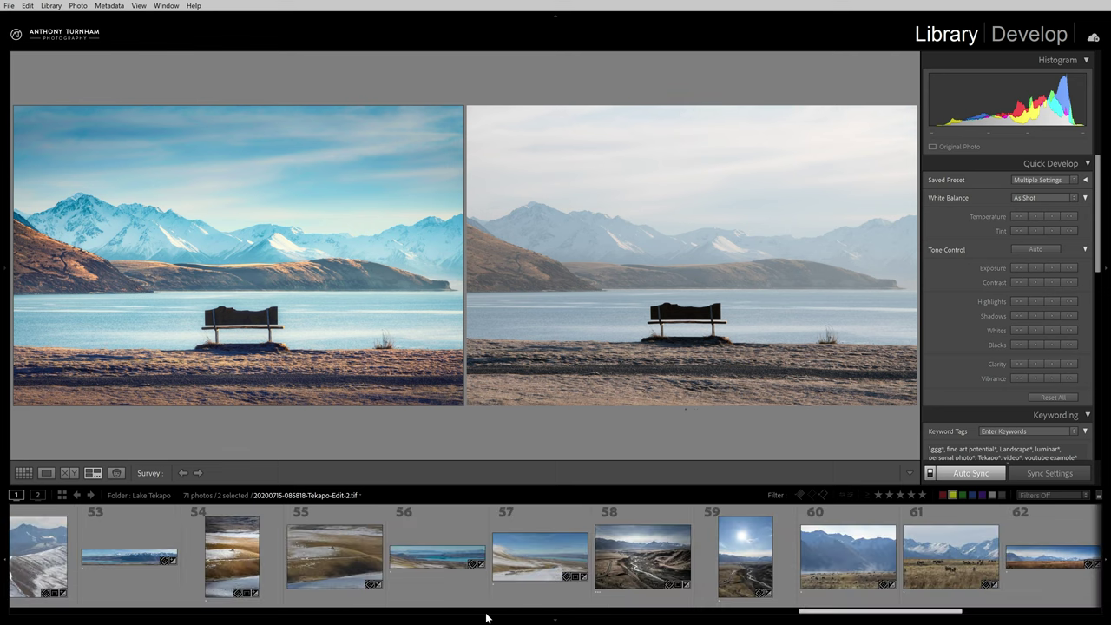
key(F6)
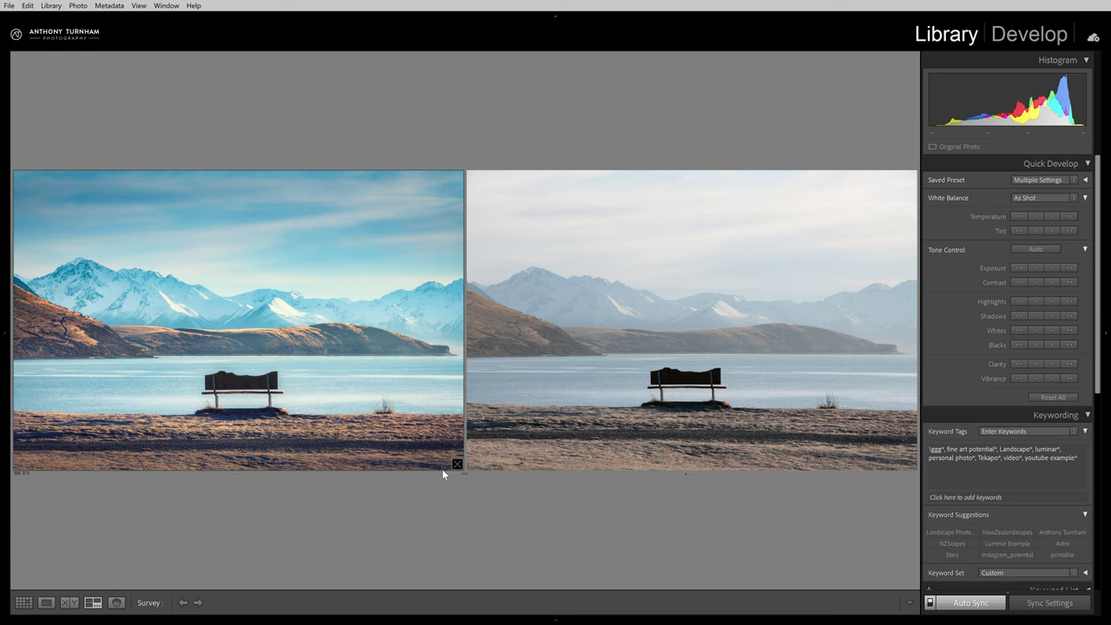
double_click(383, 418)
key(d)
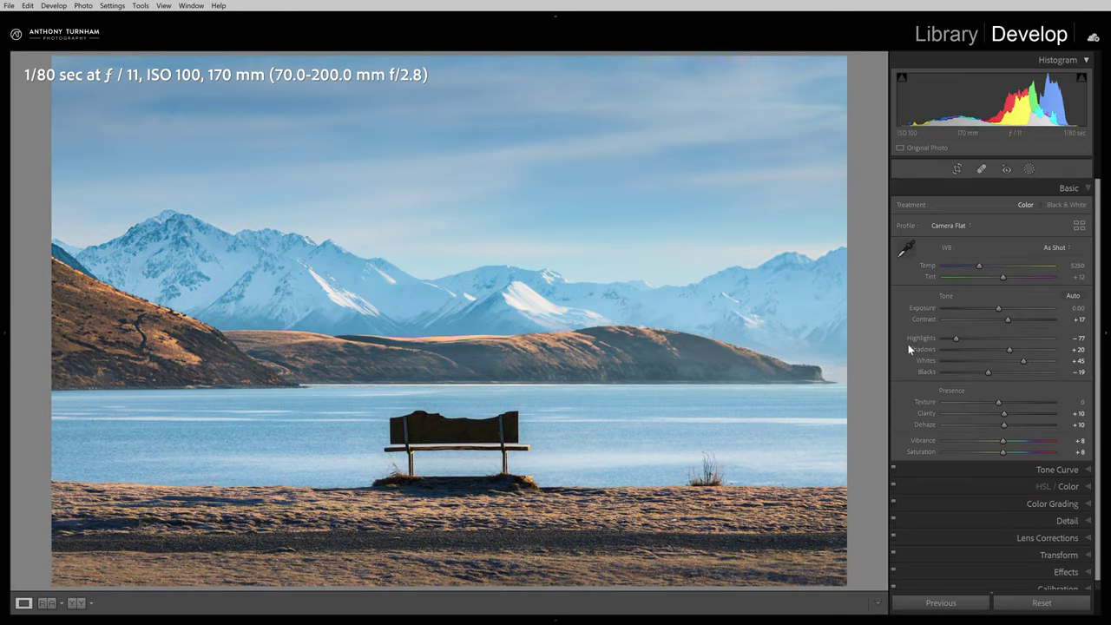